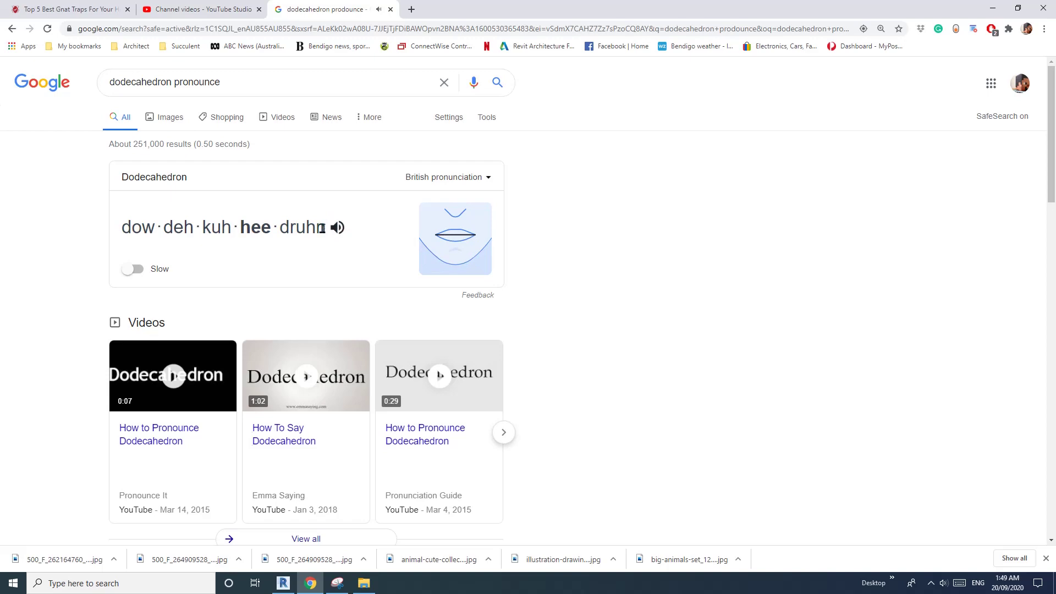
Step: Switch to Revit and set the dodecahedron family's R parameter to 5000
left_click(283, 584)
left_click(447, 378)
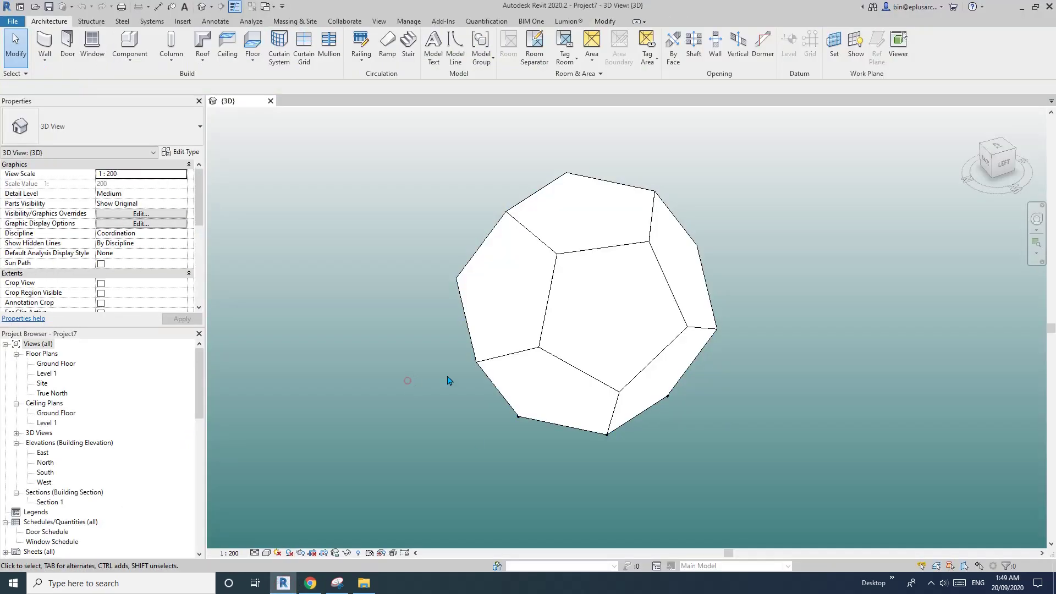
left_click(549, 355)
type("5000")
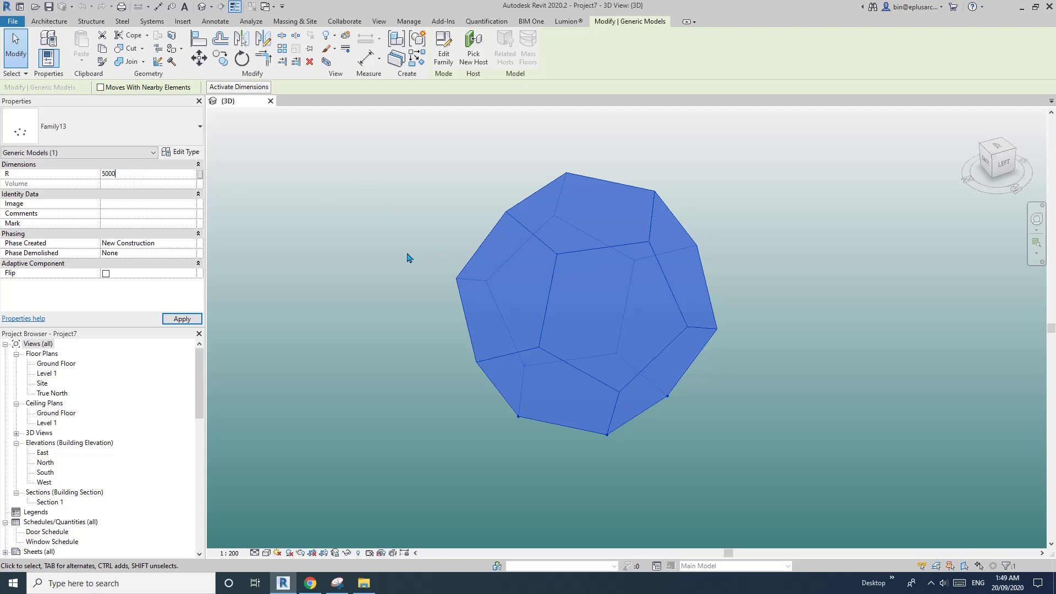
key("Return")
left_click(382, 334)
middle_click_drag(500, 378, 587, 347, "shift")
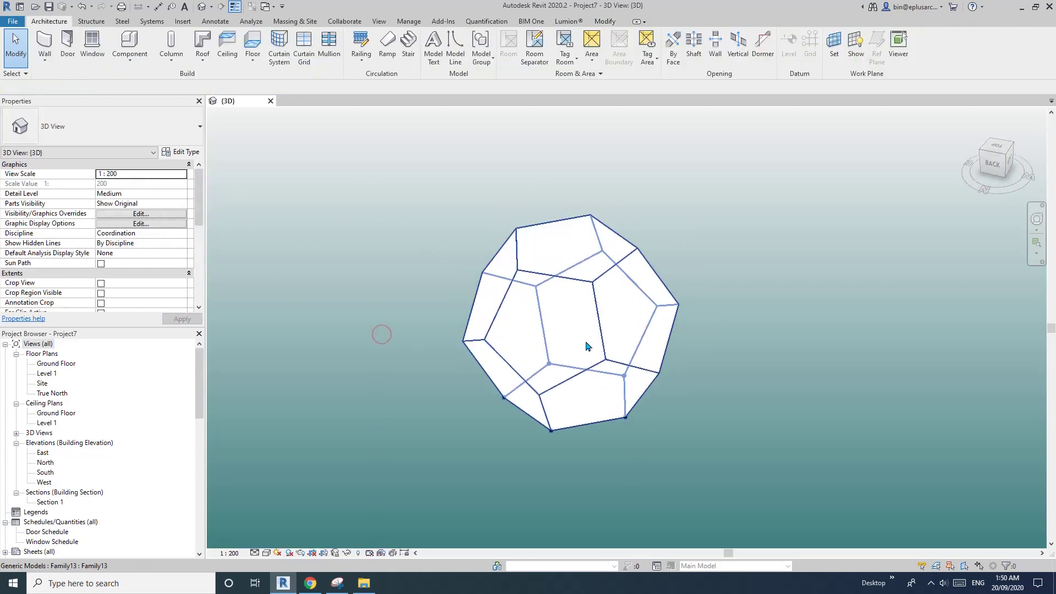
left_click(587, 347)
scroll(495, 278, "up", 3)
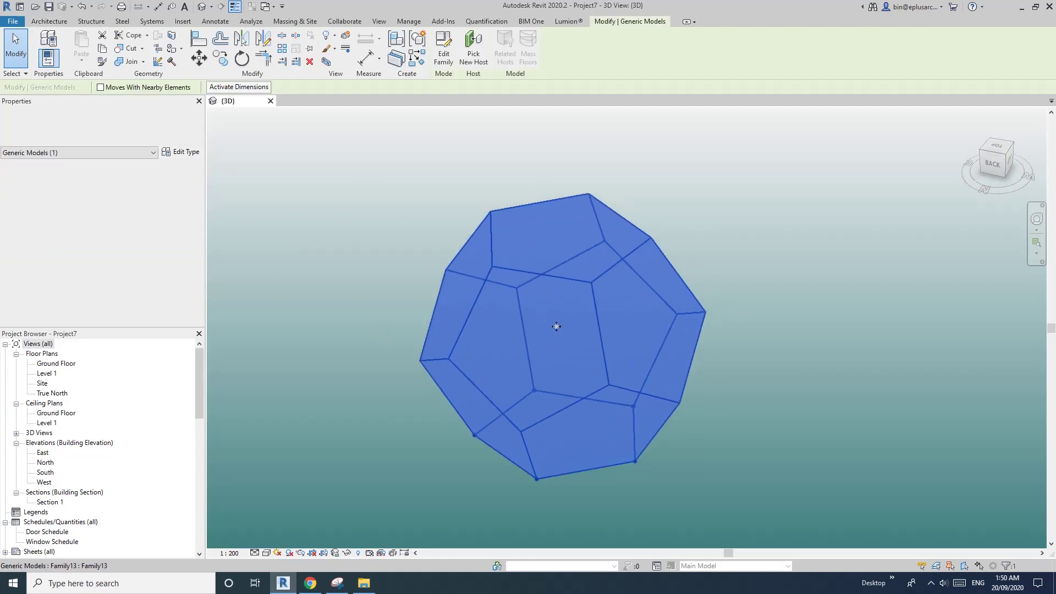
scroll(557, 327, "down", 3)
left_click(49, 21)
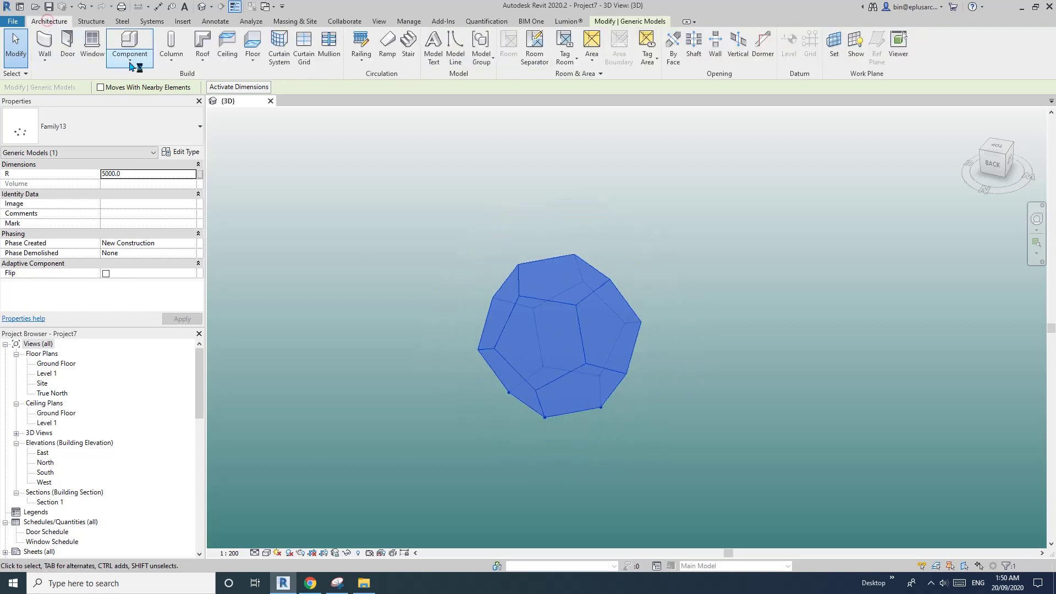
left_click(402, 271)
Step: Set the dodecahedron's R parameter to 15000
left_click(535, 321)
middle_click_drag(495, 344, 649, 347, "shift")
left_click(149, 171)
type("1")
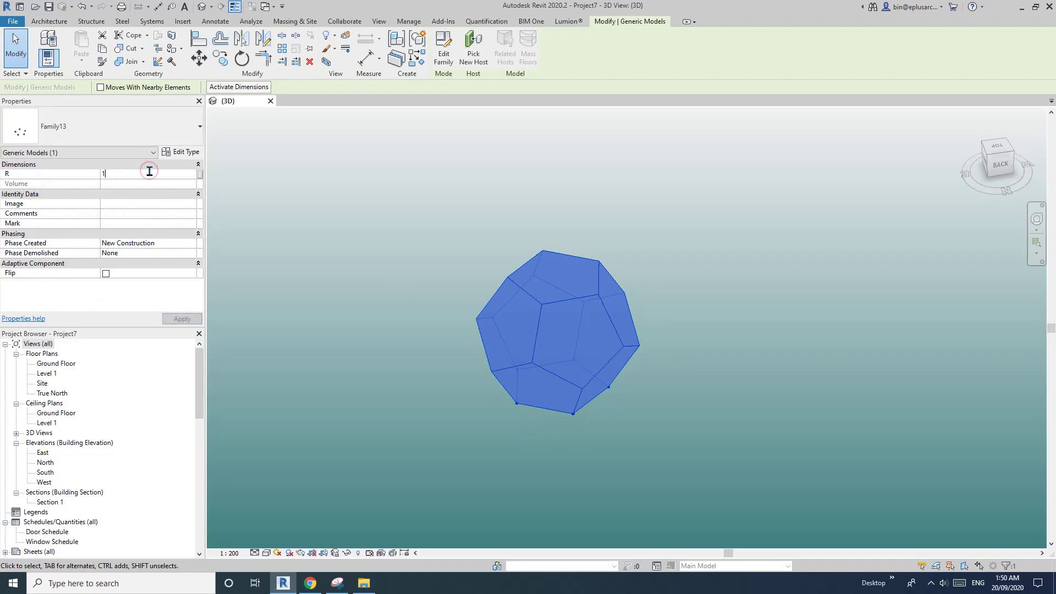
type("5000")
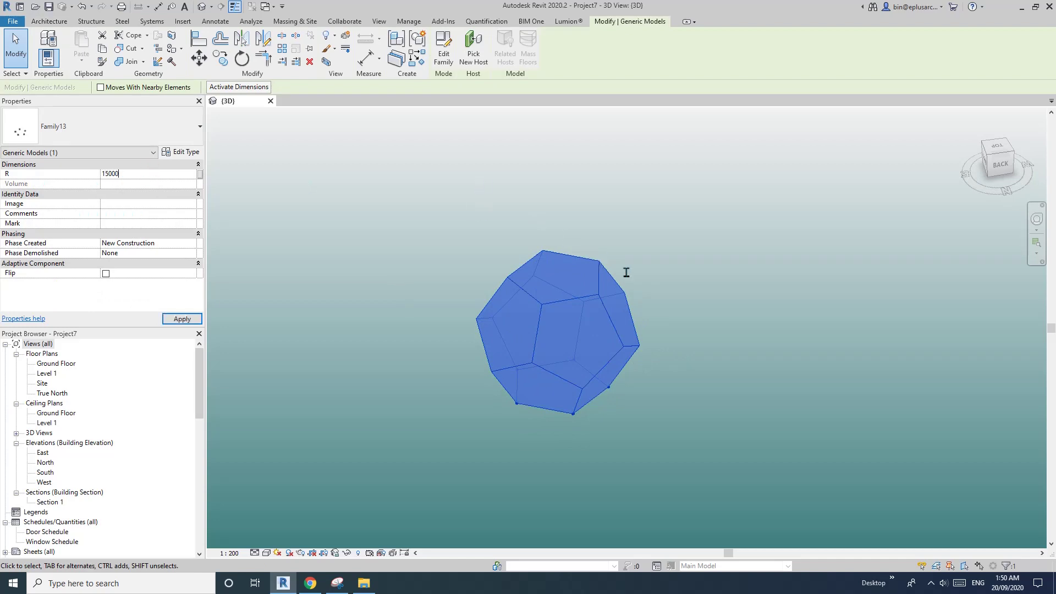
scroll(528, 302, "down", 2)
middle_click_drag(527, 302, 538, 348)
left_click(762, 257)
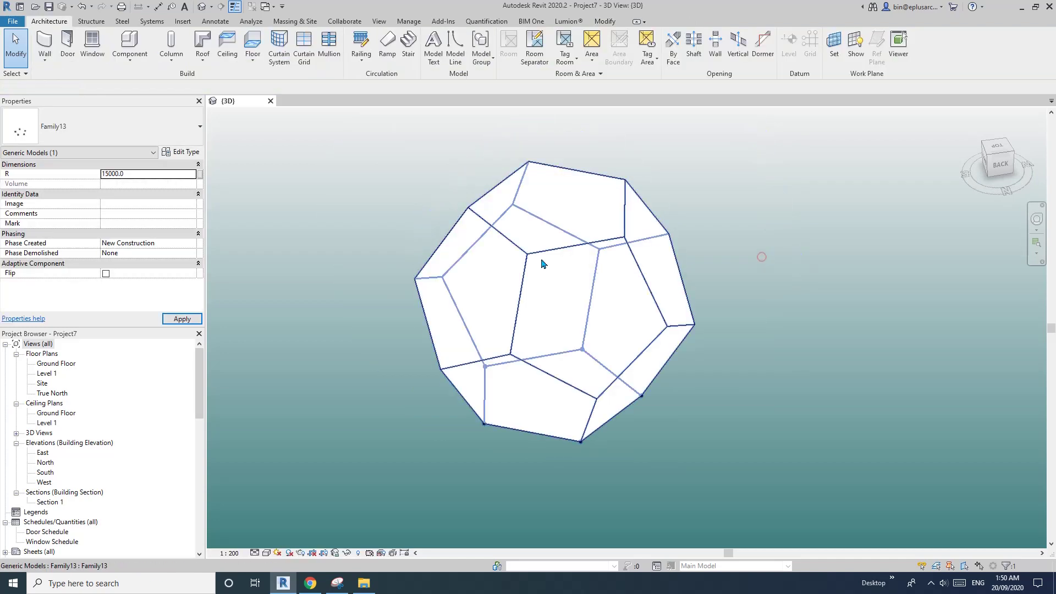
Step: Create a Double brick - 270 wall by face on a lower dodecahedron face and a Generic - 400mm roof by face on the adjacent face
left_click(42, 55)
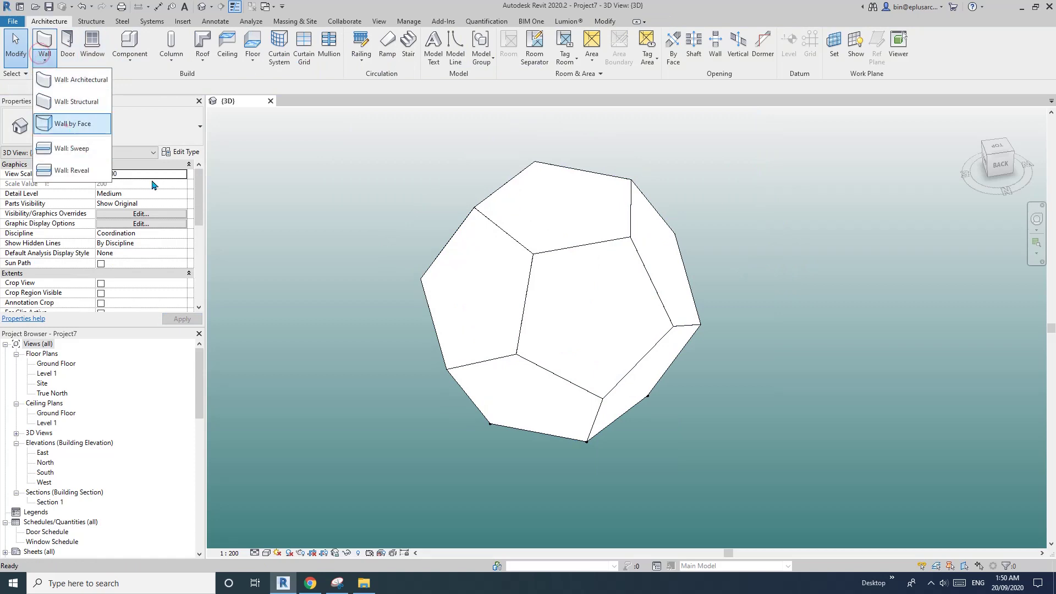
left_click(72, 124)
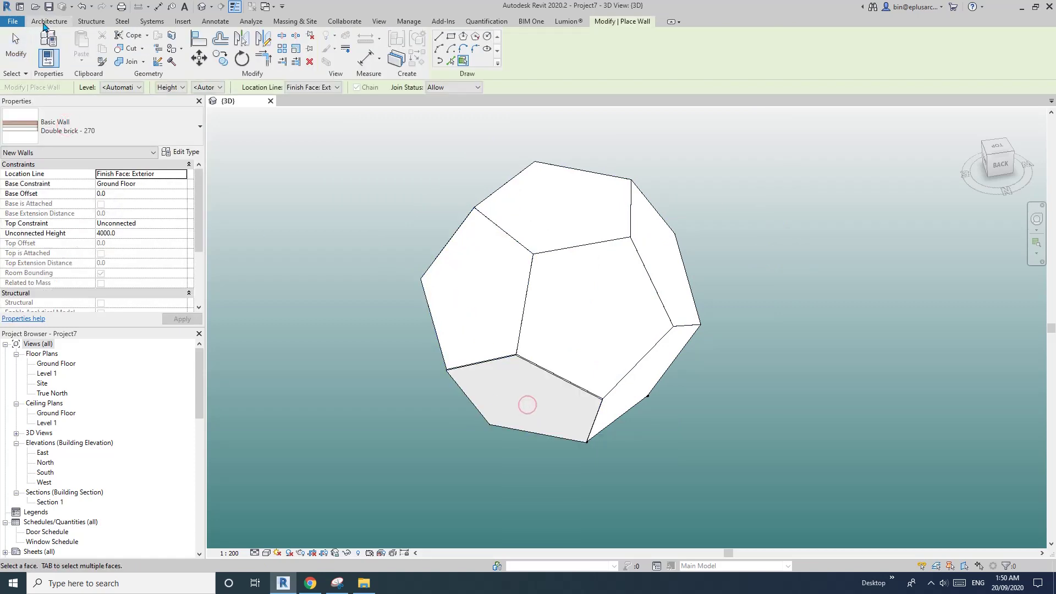
left_click(46, 22)
left_click(203, 60)
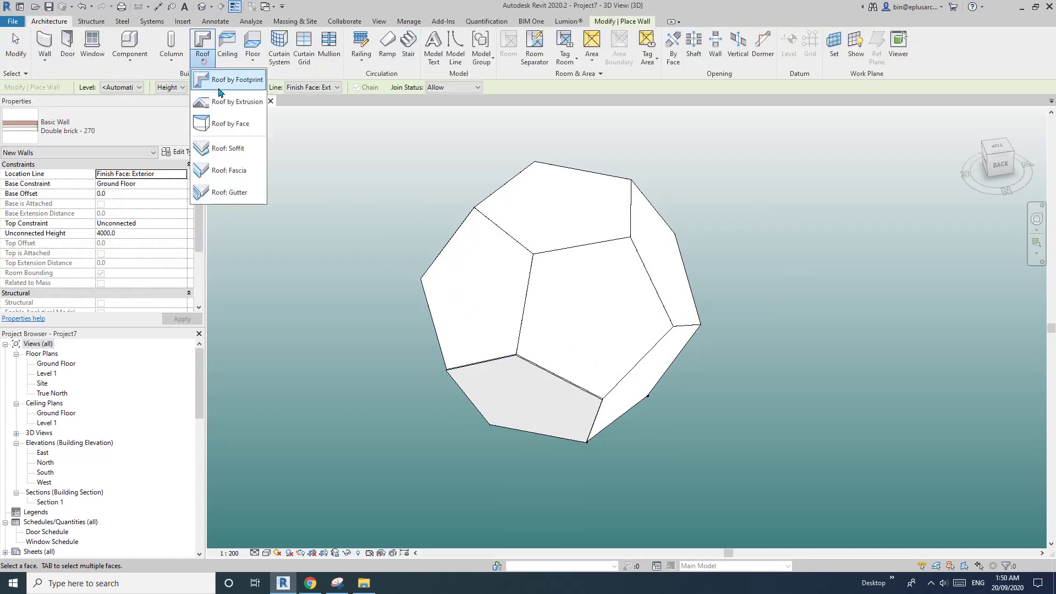
left_click(230, 123)
left_click(601, 294)
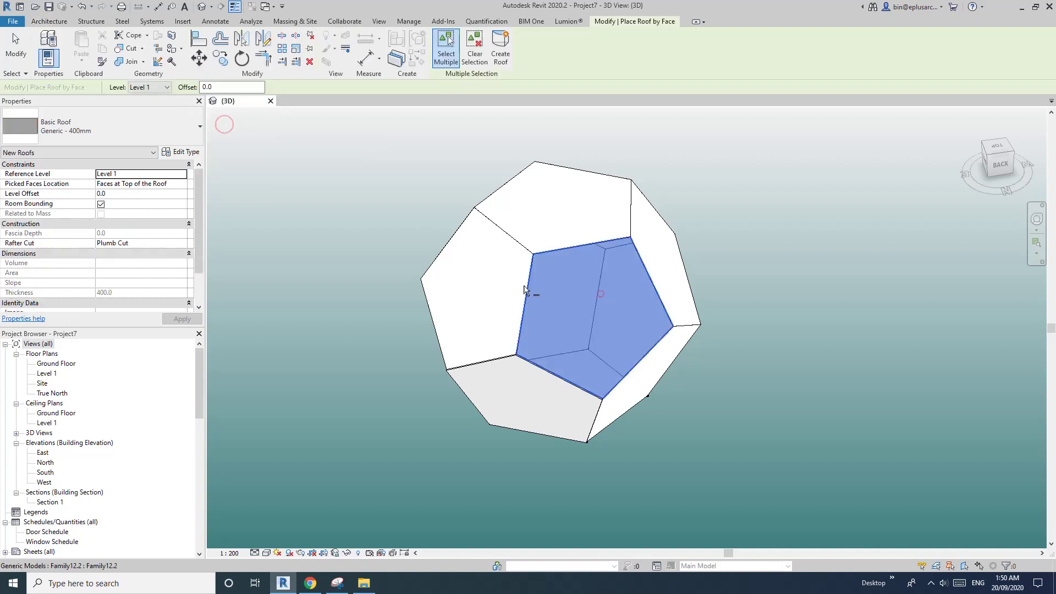
left_click(484, 49)
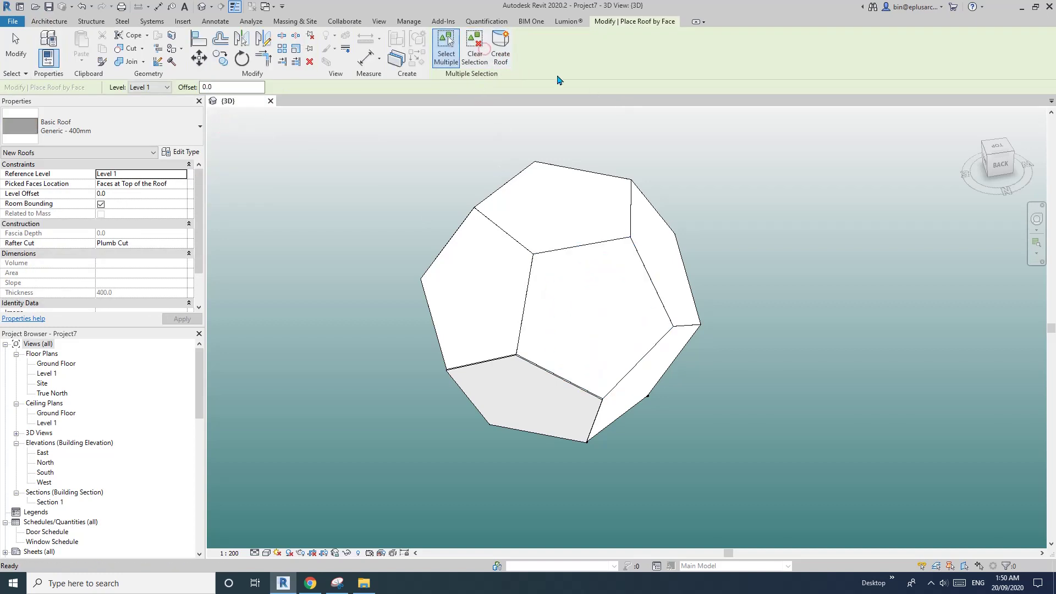
left_click(578, 280)
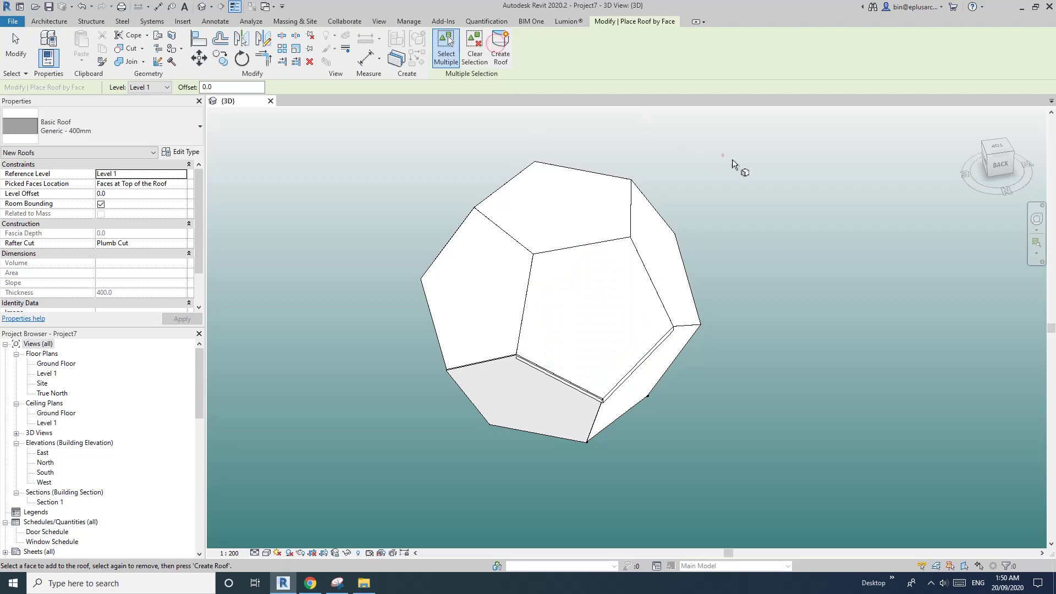
key("Escape")
Step: Move the dodecahedron away from the wall and roof created on its faces
left_click_drag(491, 233, 332, 144)
left_click(736, 349)
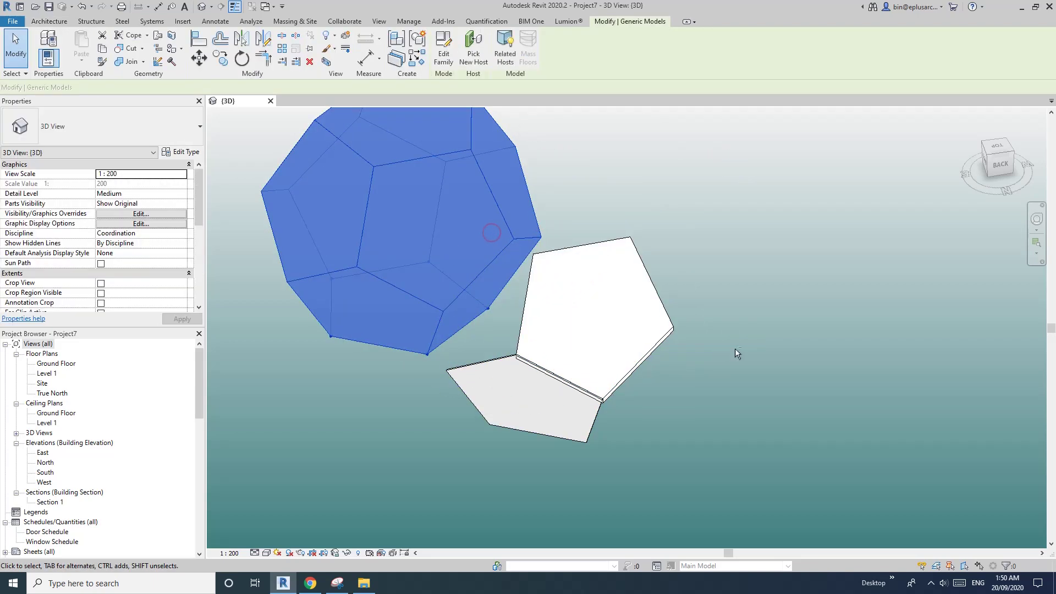
middle_click_drag(735, 349, 839, 361, "shift")
Step: Delete the dodecahedron demo elements from the 3D view and close the project
left_click_drag(804, 267, 526, 293)
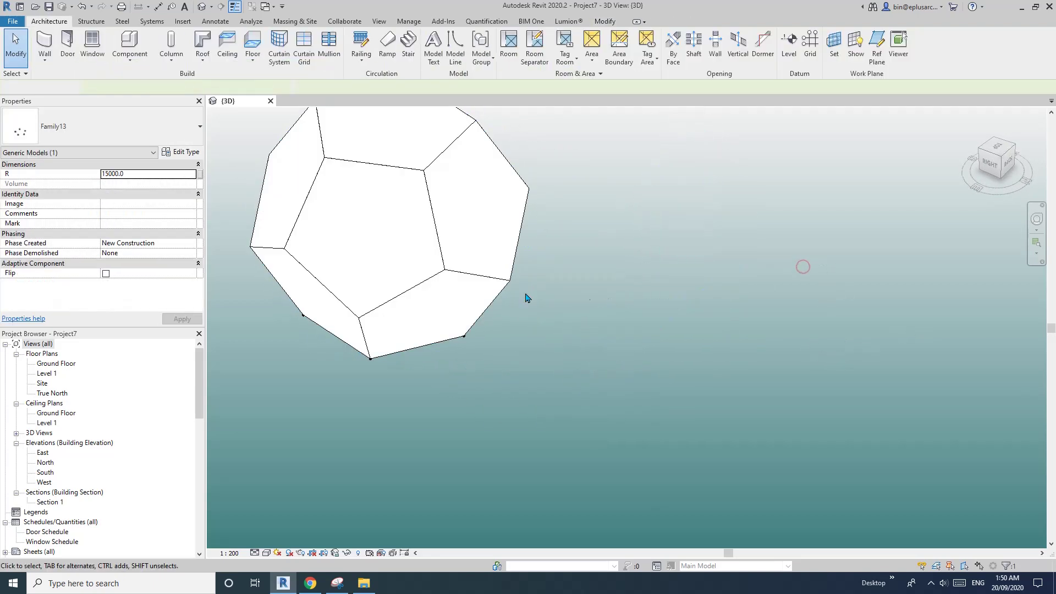
middle_click_drag(449, 249, 660, 339)
key("Delete")
middle_click_drag(603, 362, 595, 362, "shift")
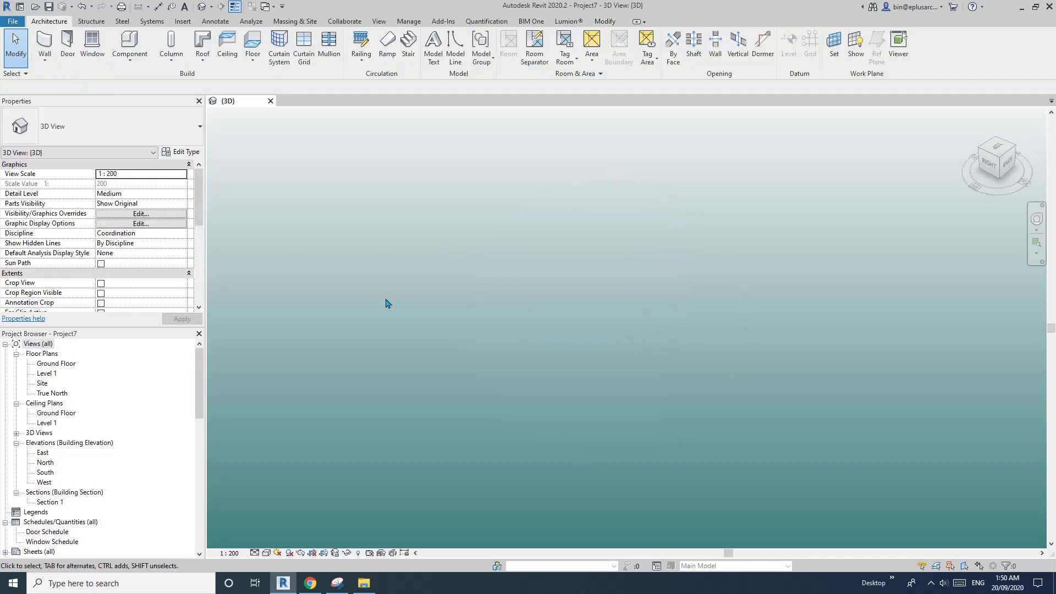
left_click(270, 101)
left_click(550, 293)
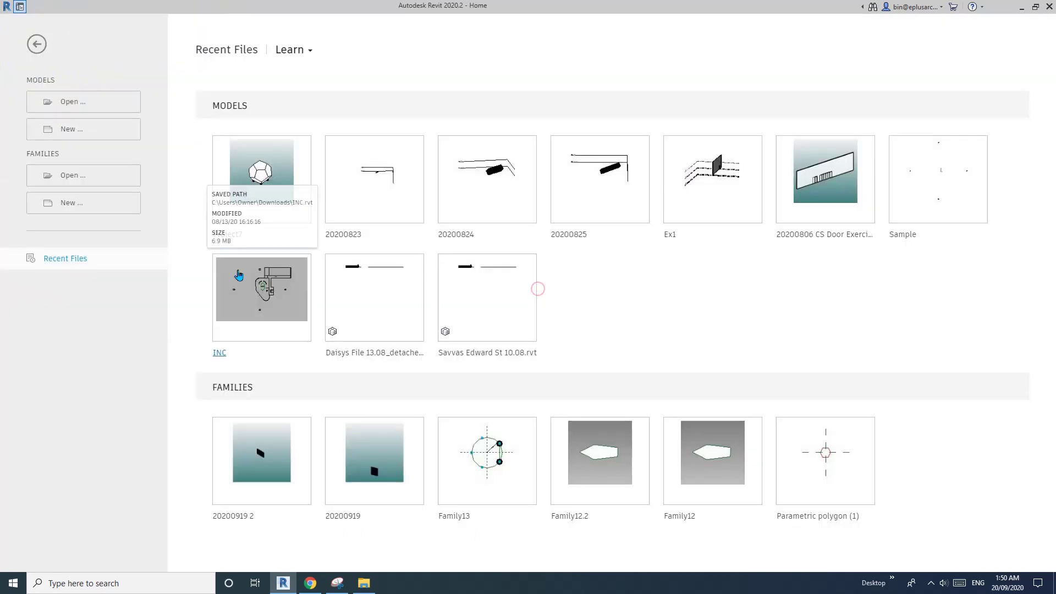
Step: Create a new family from the Metric Generic Model Adaptive template
left_click(83, 203)
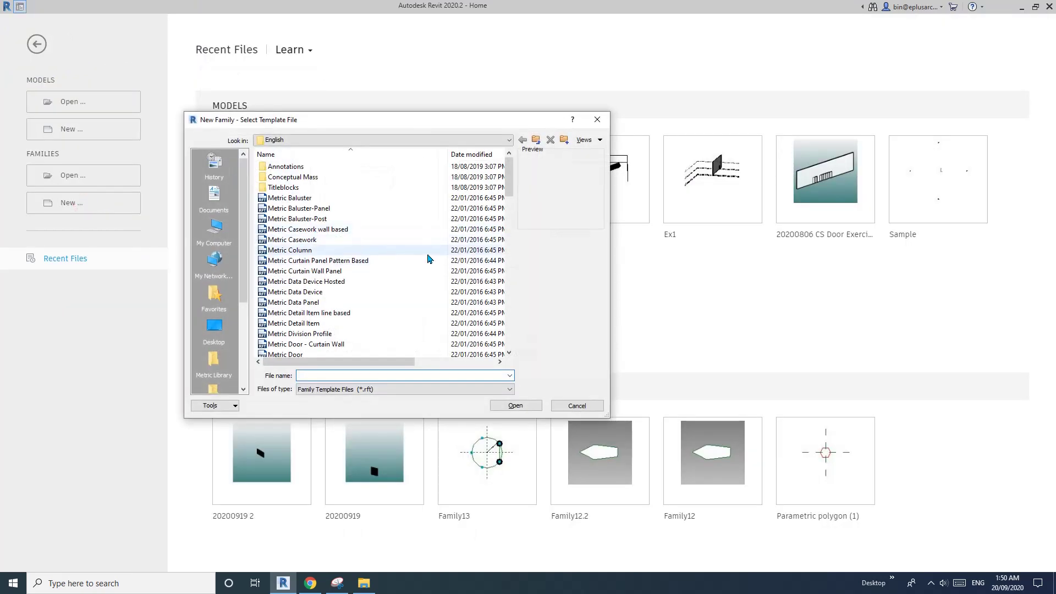
left_click(508, 239)
left_click(336, 313)
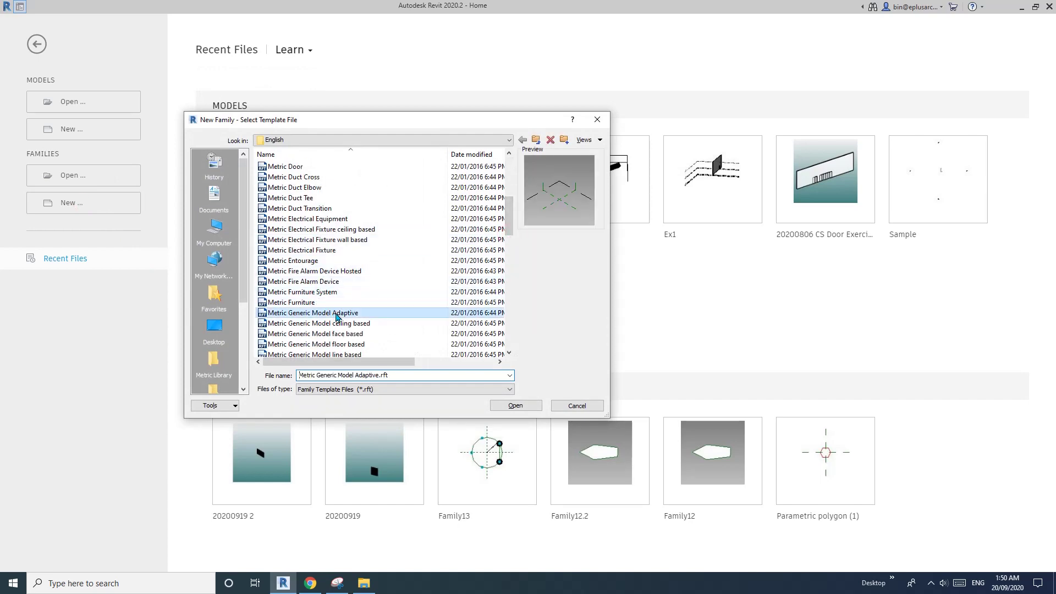
left_click(516, 405)
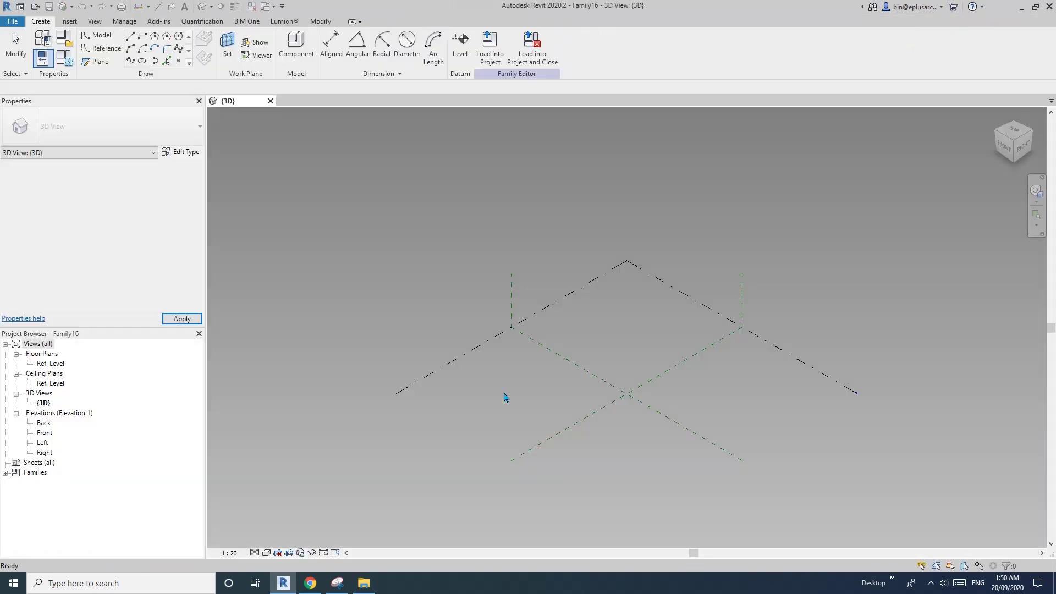
Step: In the Ref. Level floor plan, place two reference points one above the other, left of the vertical reference plane
double_click(52, 364)
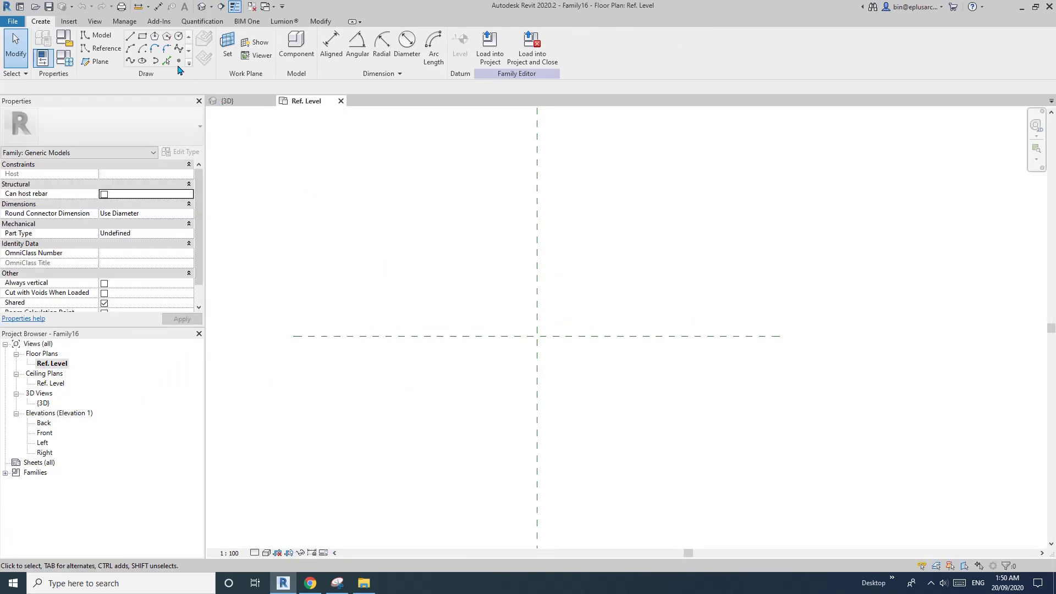
left_click(178, 61)
left_click(472, 284)
left_click(480, 321)
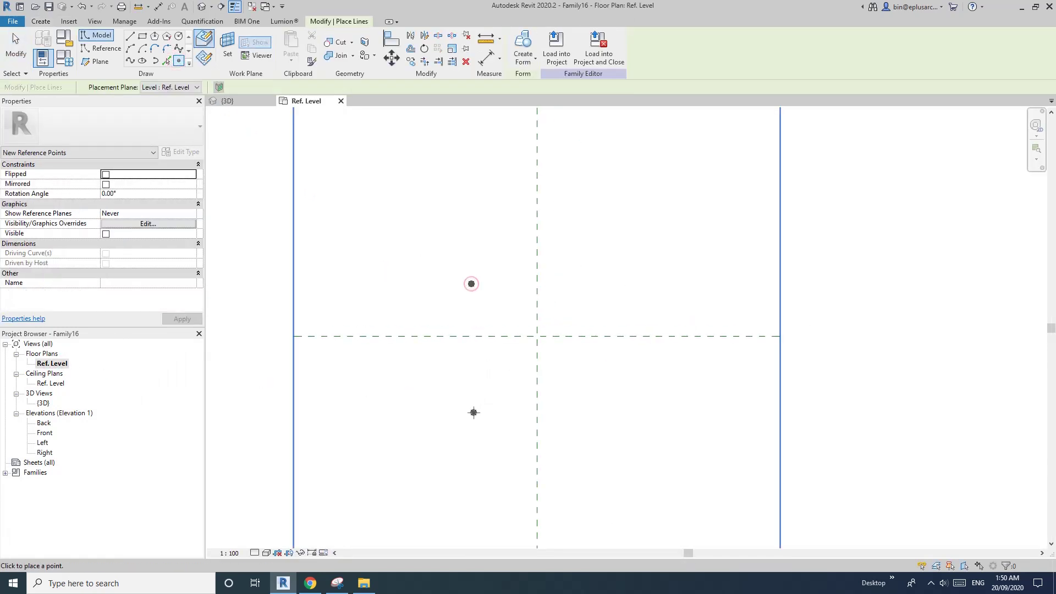
left_click(474, 412)
key("Escape")
key("Escape")
Step: Make both reference points adaptive
left_click_drag(429, 238, 503, 434)
left_click_drag(467, 394, 473, 380)
left_click(593, 51)
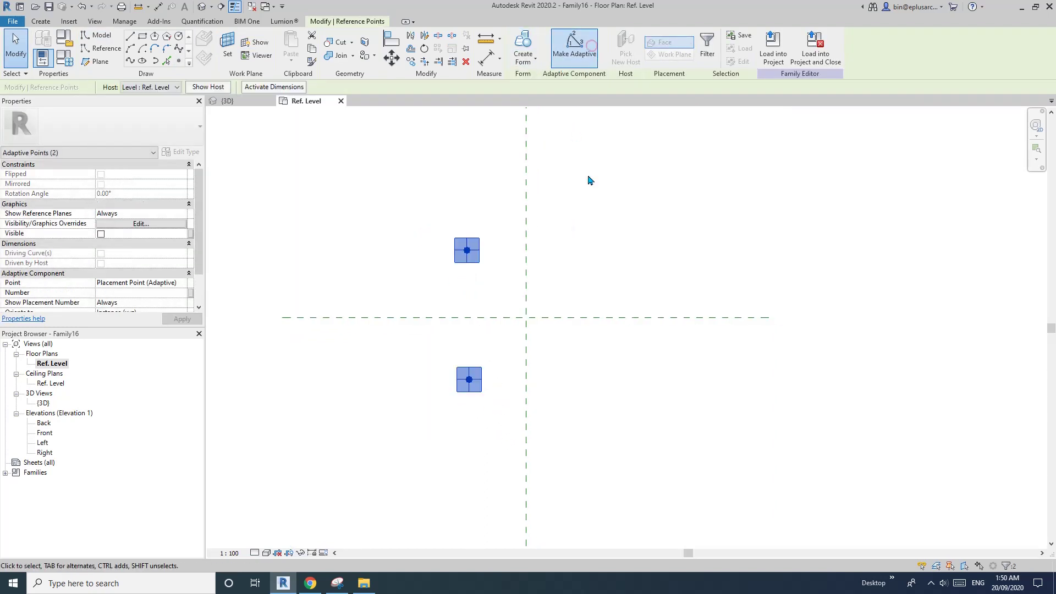
scroll(491, 317, "up", 1)
key("Escape")
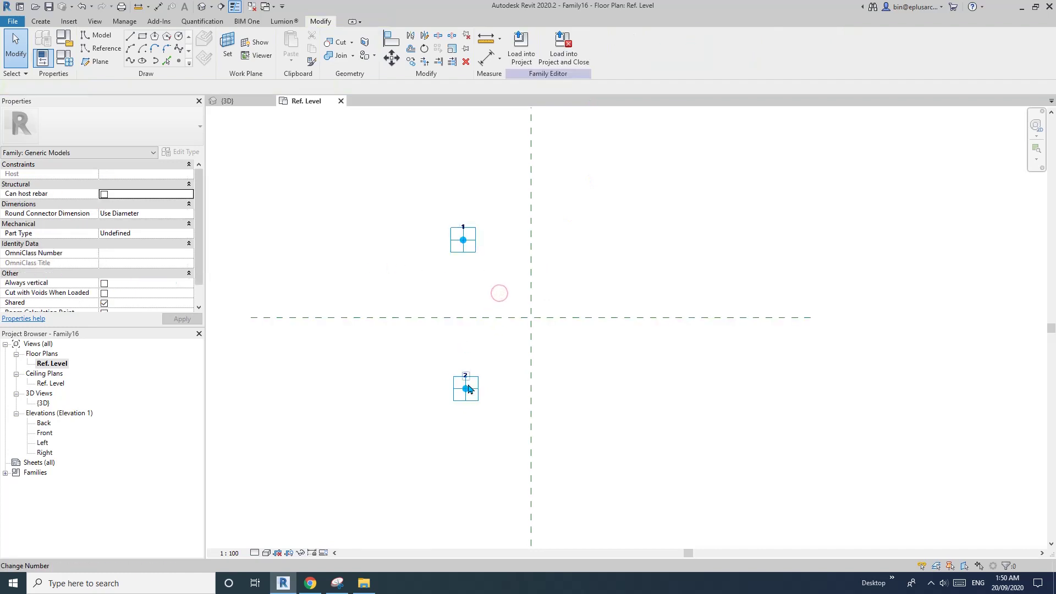
scroll(472, 391, "down", 2)
scroll(449, 402, "up", 1)
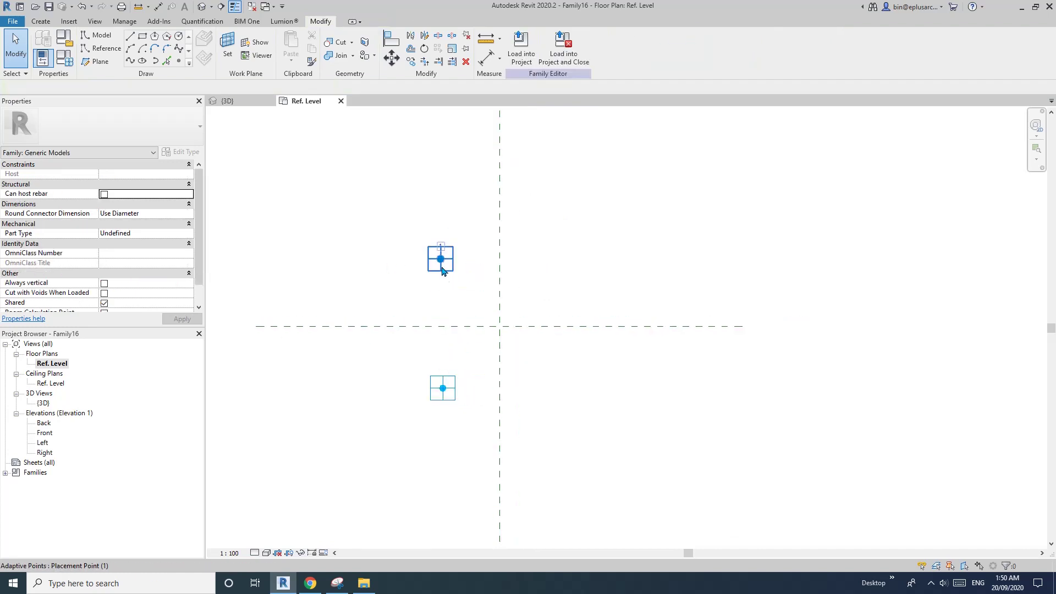
scroll(521, 235, "down", 1)
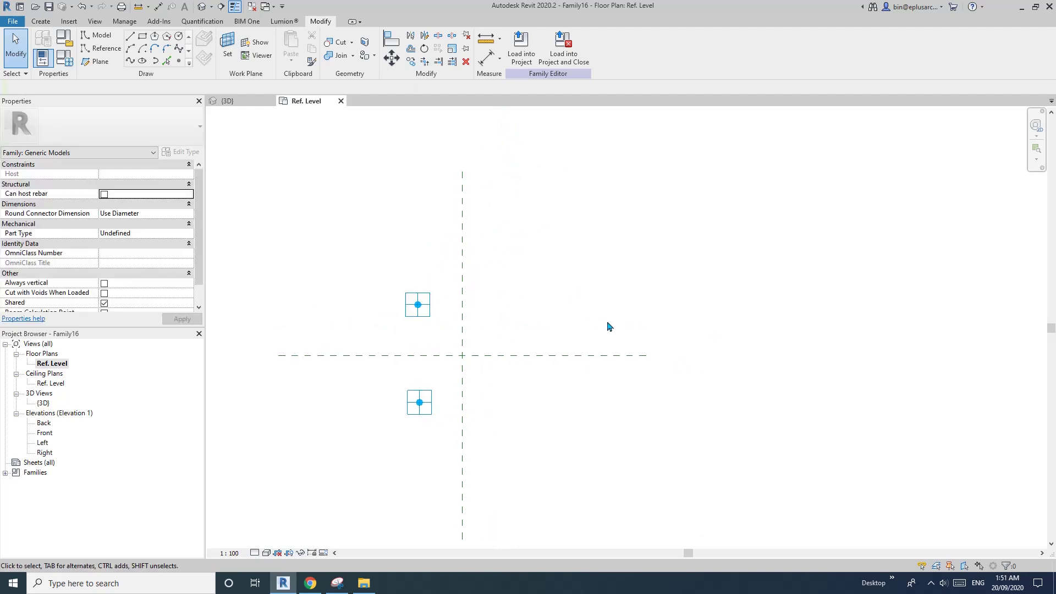
scroll(419, 401, "up", 1)
left_click_drag(372, 222, 450, 444)
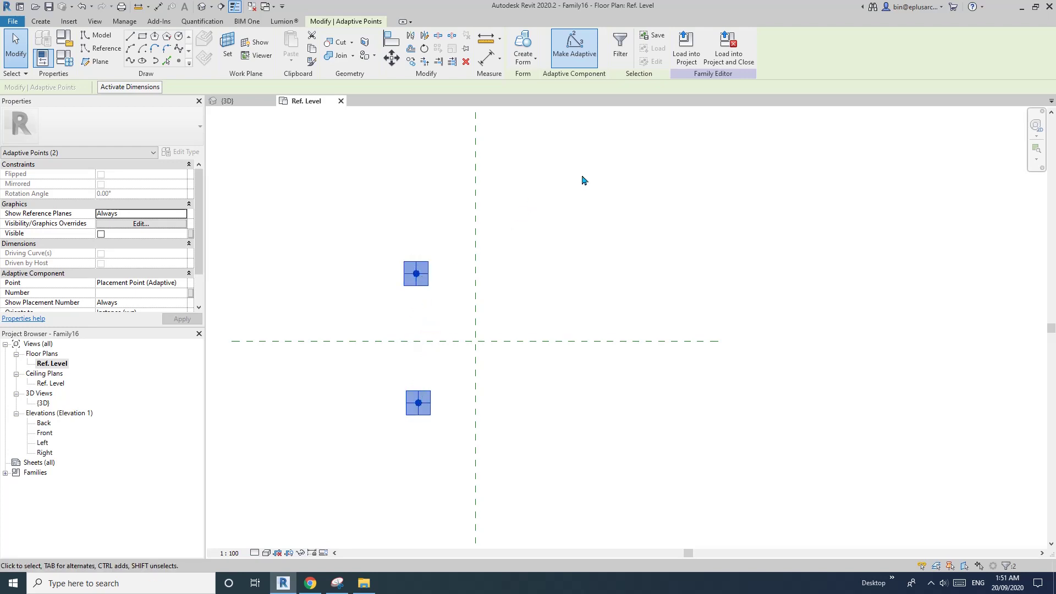
scroll(464, 401, "up", 3)
middle_click_drag(463, 401, 503, 404)
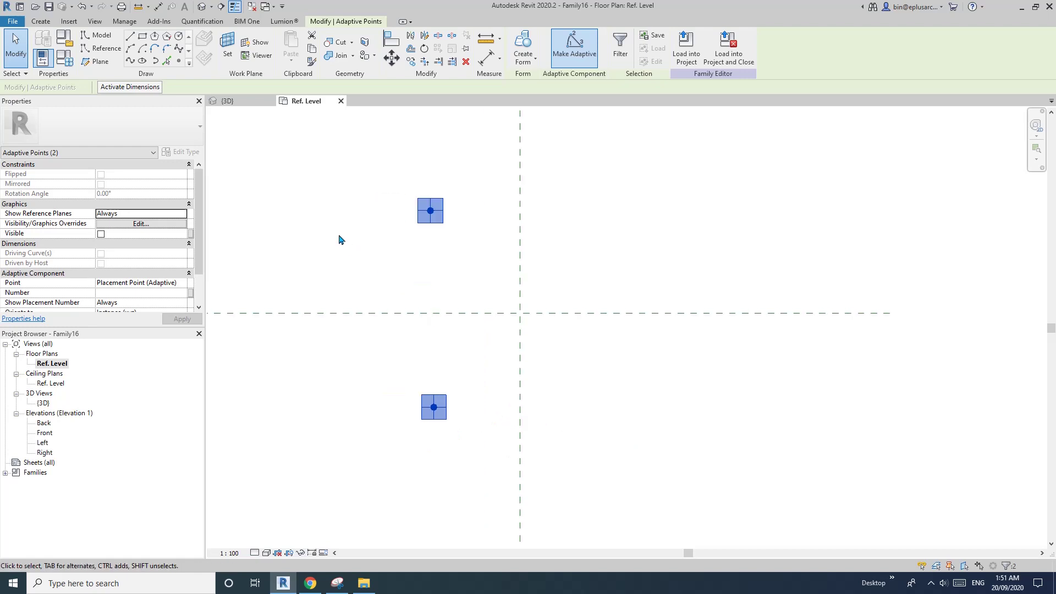
left_click(339, 234)
scroll(383, 266, "down", 1)
middle_click_drag(383, 266, 437, 290)
Step: Connect the two adaptive points with a spline through points and make it a reference line
left_click_drag(398, 192, 545, 485)
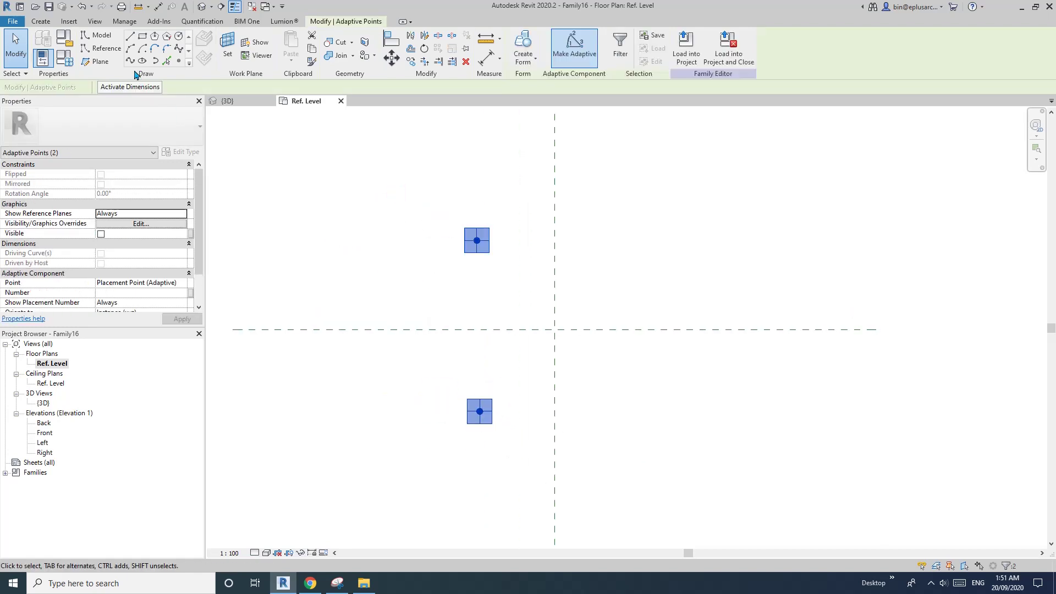
left_click(130, 60)
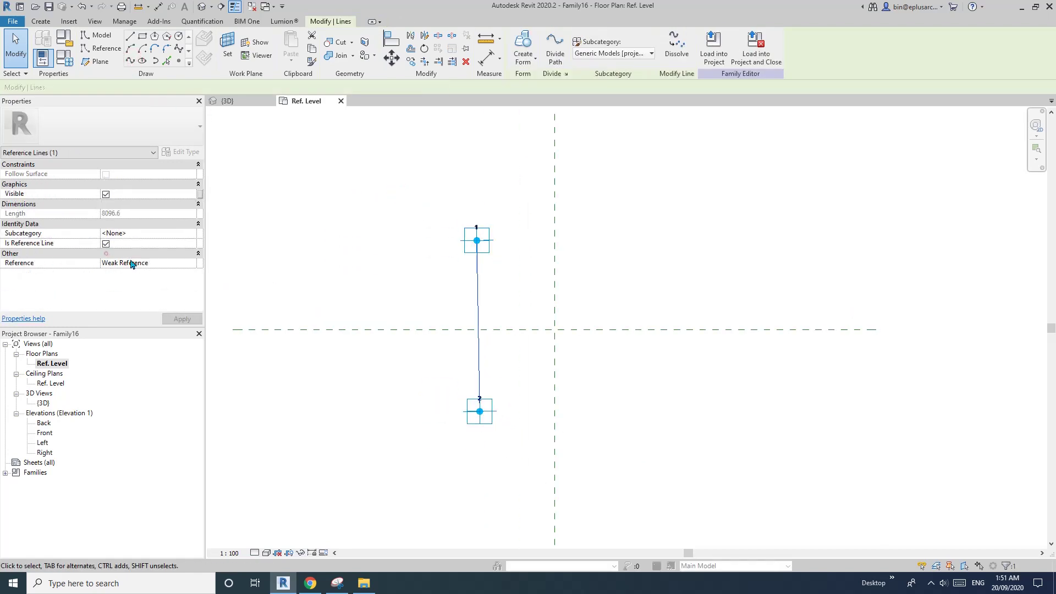
left_click(366, 240)
Step: Move both adaptive points to new positions to test that the reference line follows them
middle_click_drag(620, 353, 465, 357)
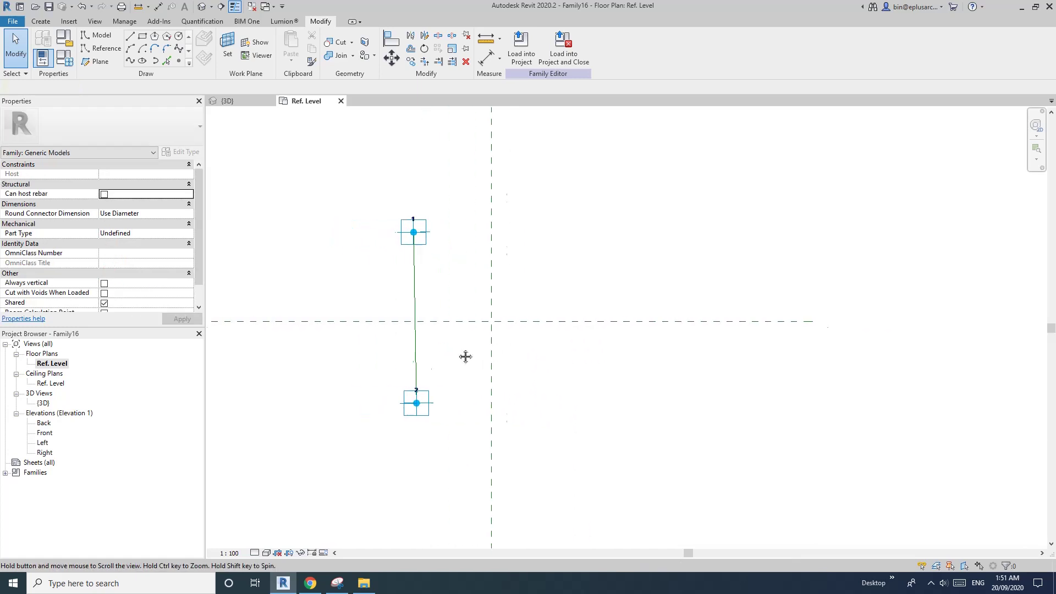
scroll(457, 336, "up", 1)
left_click_drag(441, 224, 375, 267)
left_click_drag(439, 429, 416, 439)
left_click_drag(367, 264, 428, 260)
left_click_drag(420, 450, 448, 434)
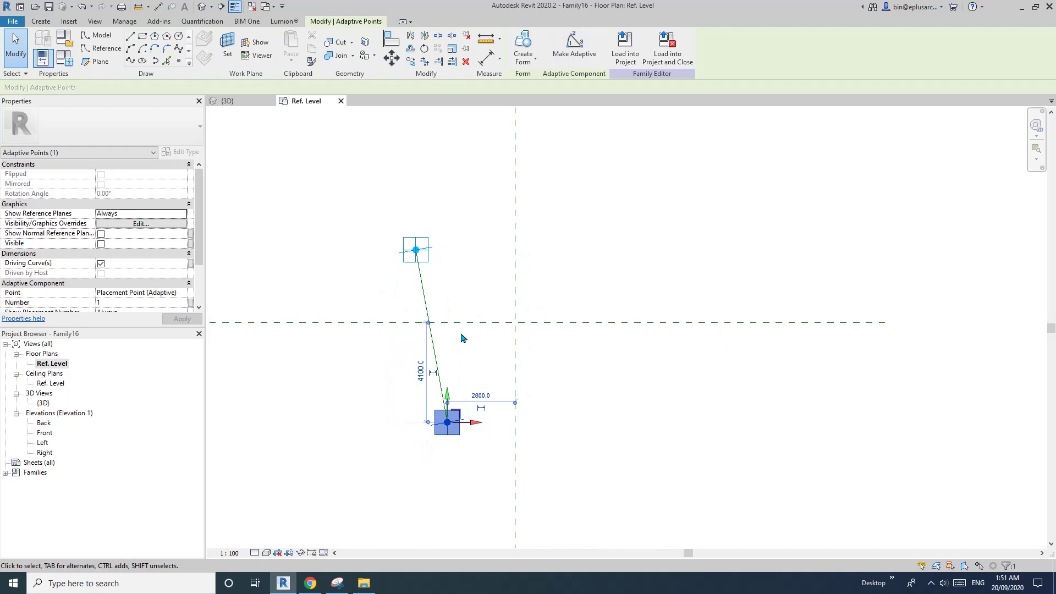
left_click(638, 409)
scroll(476, 299, "up", 2)
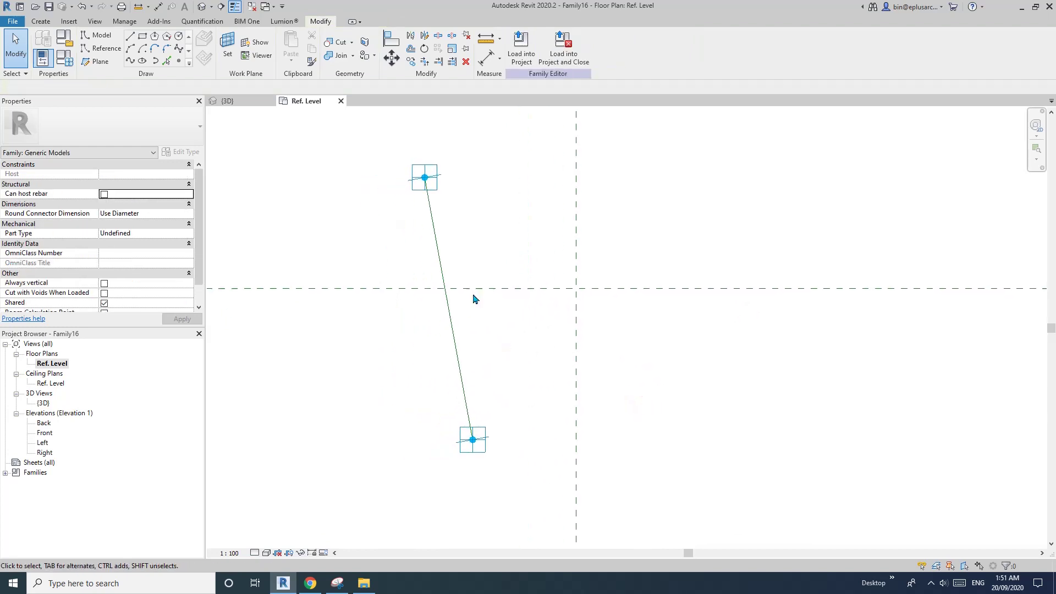
left_click(436, 184)
left_click_drag(437, 184, 396, 180)
left_click_drag(484, 447, 466, 411)
left_click(475, 245)
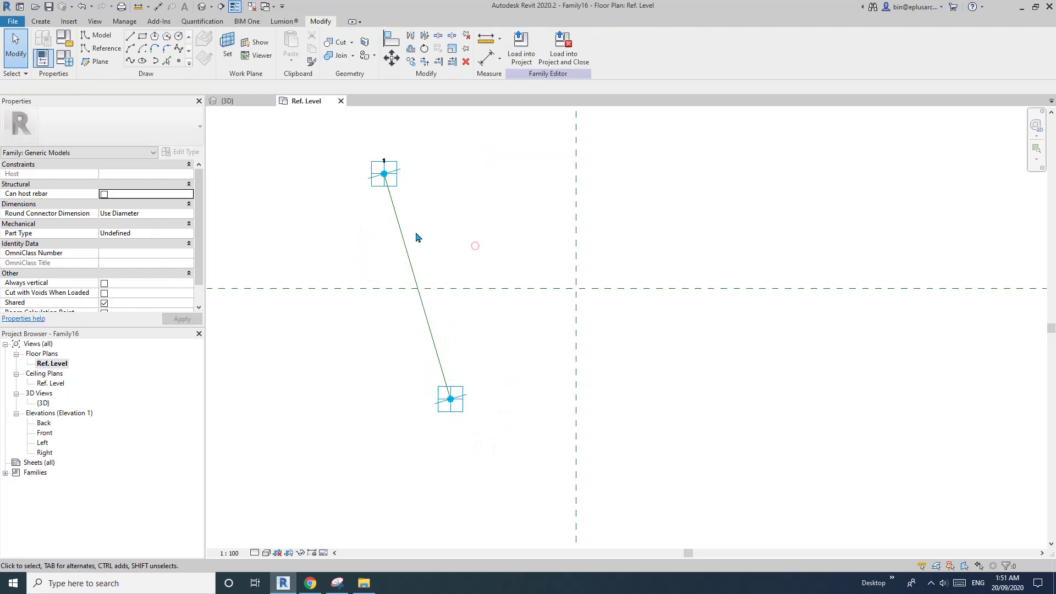
Step: Move adaptive point 1 to new positions left of the vertical reference plane to test that the reference line follows it
middle_click_drag(398, 189, 404, 232)
left_click_drag(390, 218, 379, 251)
left_click(434, 278)
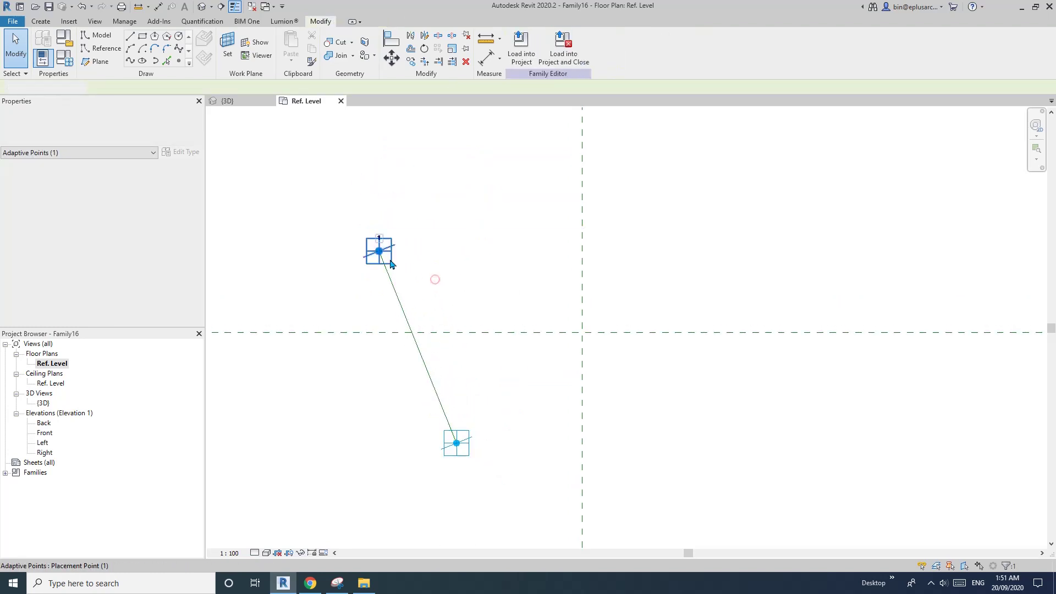
left_click(390, 259)
left_click(427, 269)
left_click_drag(380, 252, 402, 237)
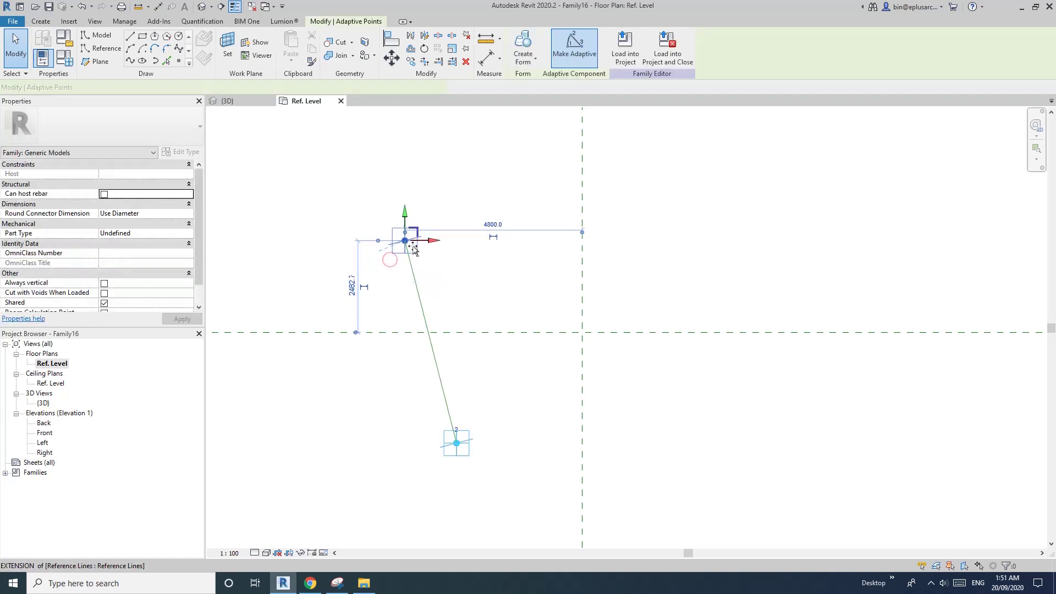
left_click(449, 191)
middle_click_drag(481, 307, 469, 306)
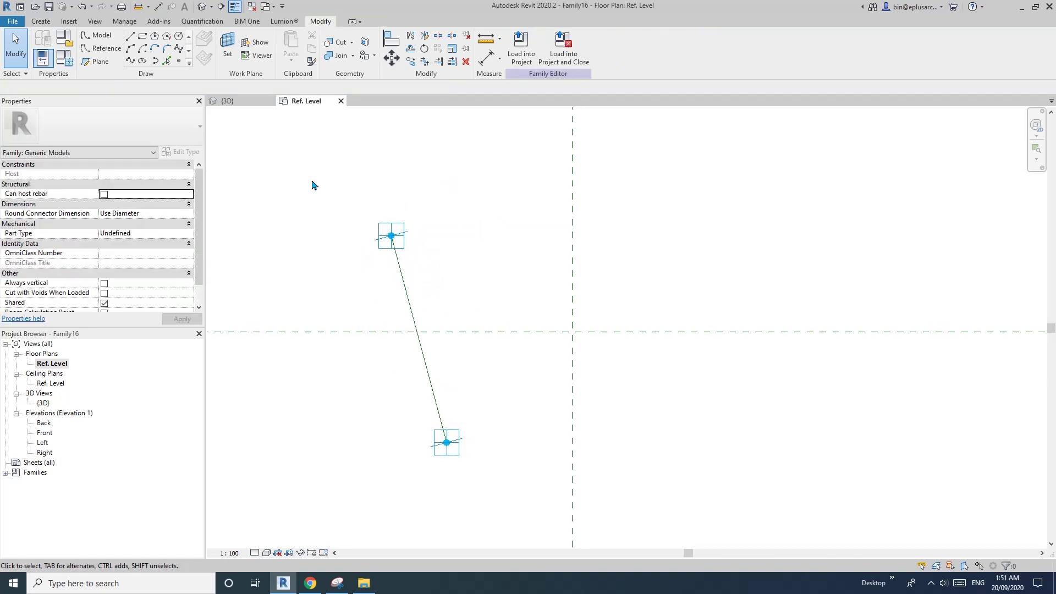
middle_click_drag(344, 201, 321, 193)
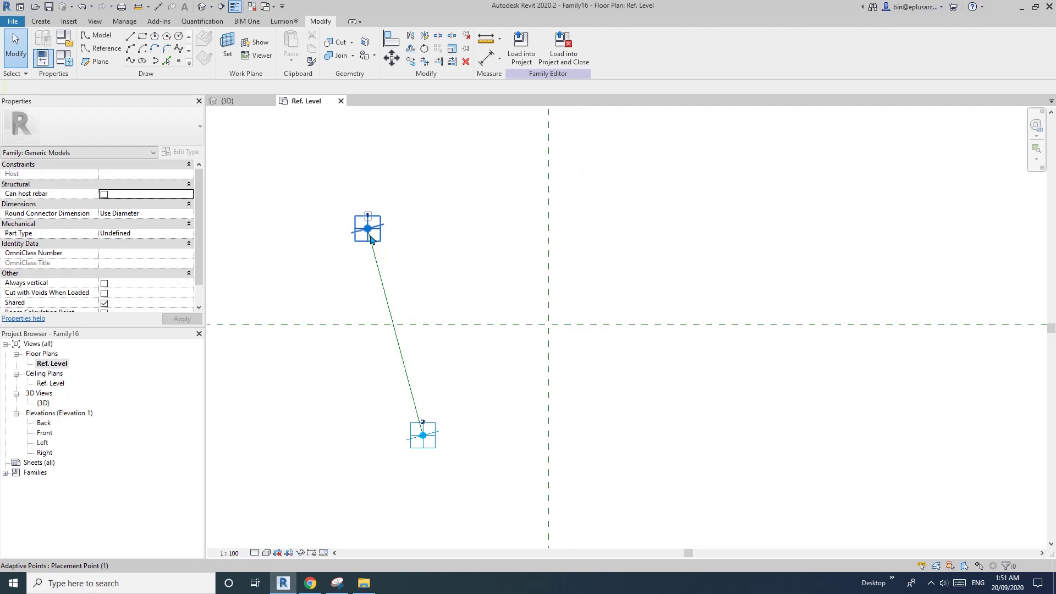
Step: Start an aligned dimension and set the work plane by picking the reference line's plane
middle_click_drag(423, 252, 425, 255)
key("d")
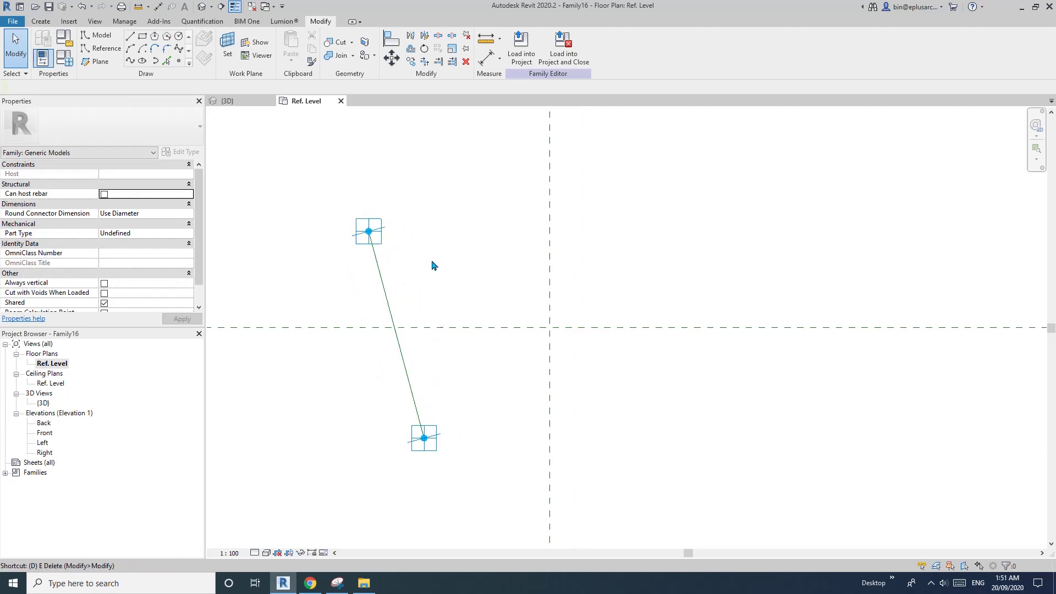
key("i")
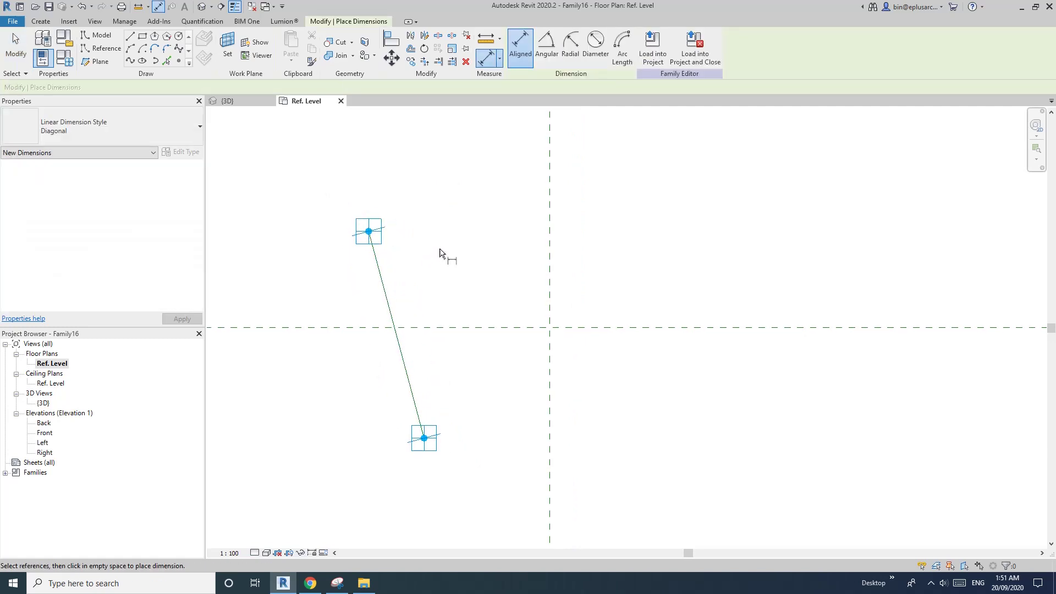
left_click(227, 53)
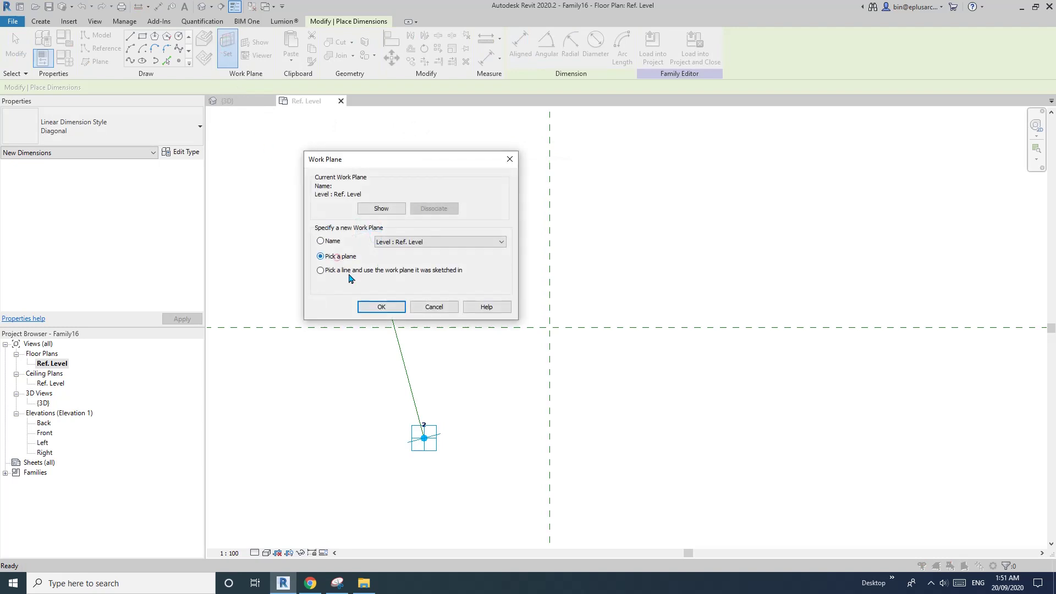
left_click(380, 306)
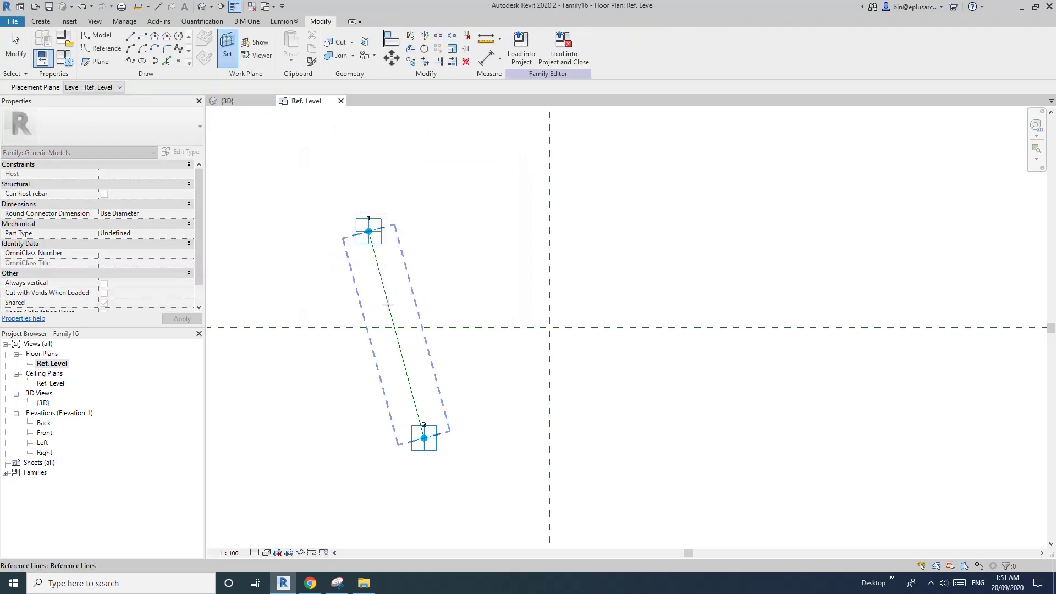
left_click(388, 304)
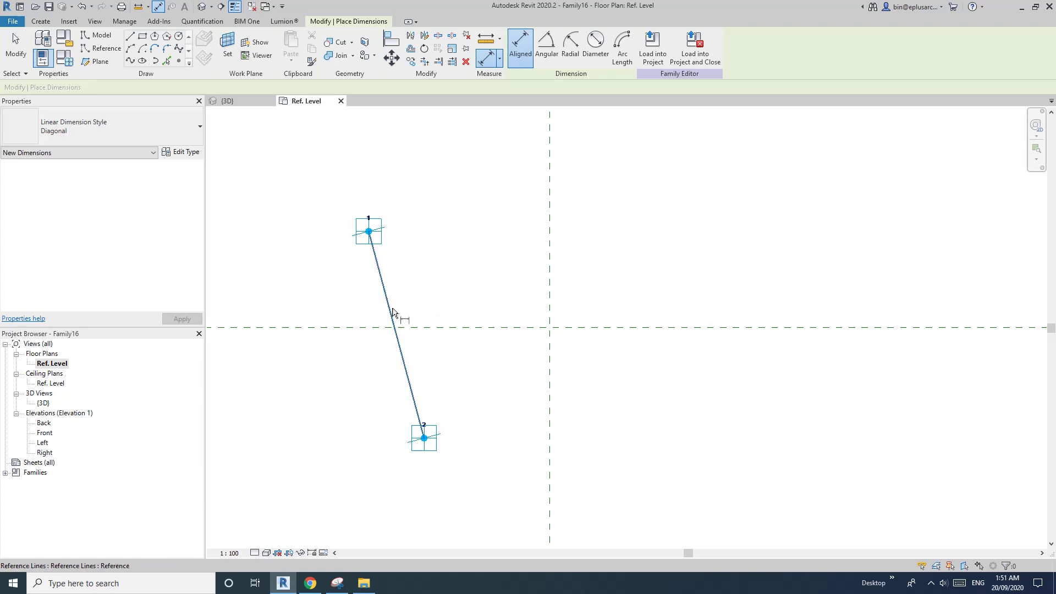
Step: Dimension the distance between adaptive points 1 and 2, placing the dimension beside the reference line
left_click(370, 231)
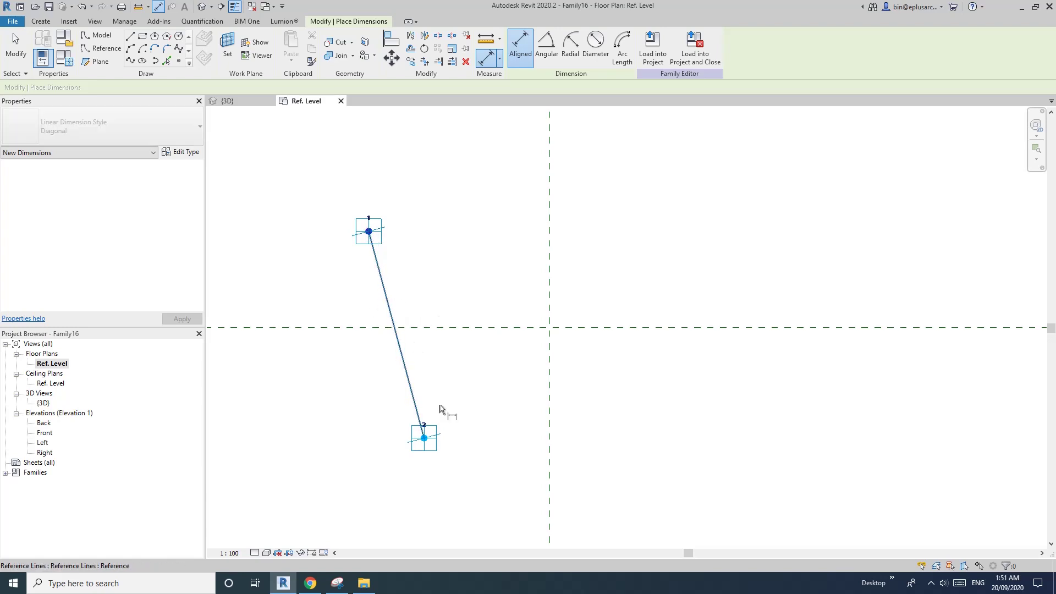
left_click(424, 439)
left_click(467, 404)
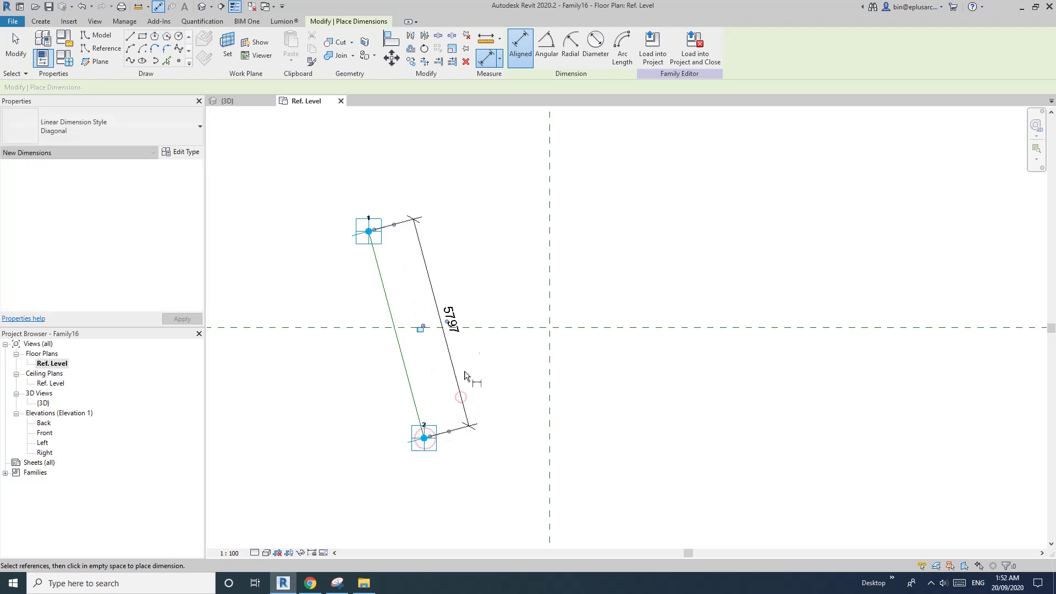
key("Escape")
Step: Label the dimension between the adaptive points with a new instance reporting parameter named L
left_click(451, 324)
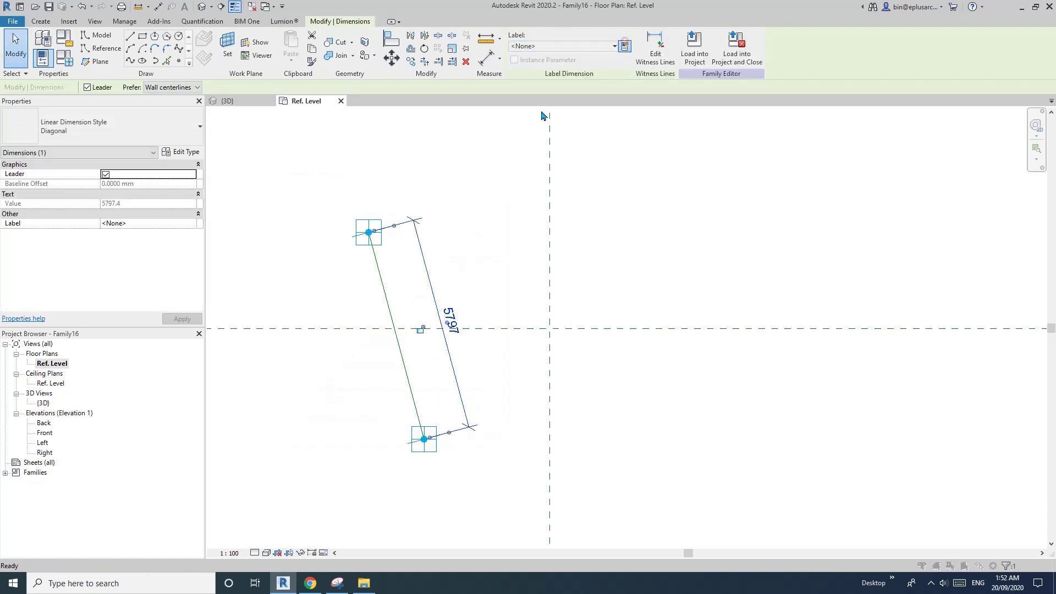
left_click(625, 43)
left_click_drag(420, 176, 571, 183)
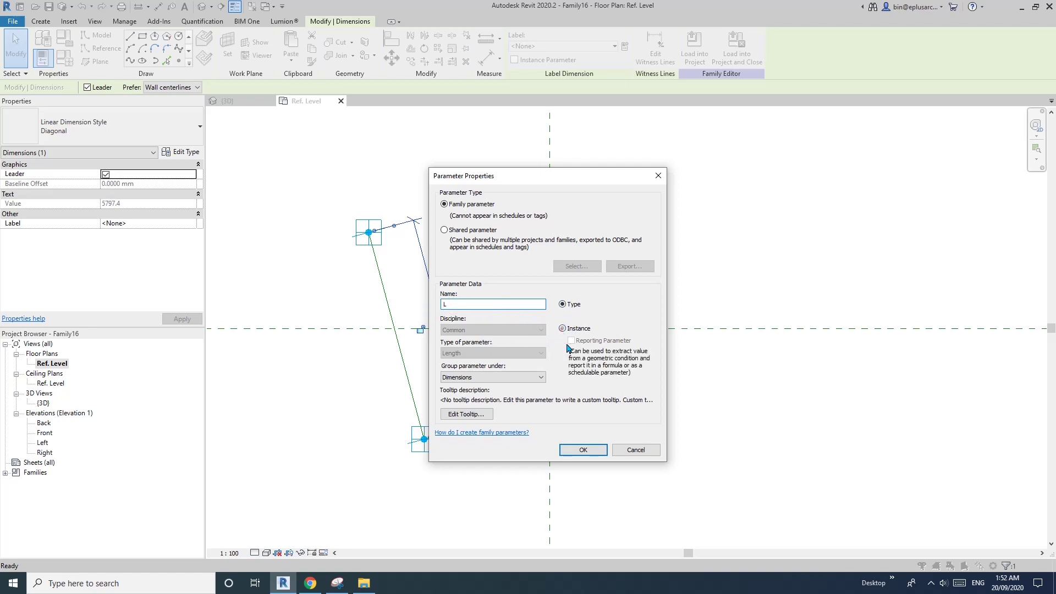
left_click(583, 450)
scroll(487, 385, "up", 1)
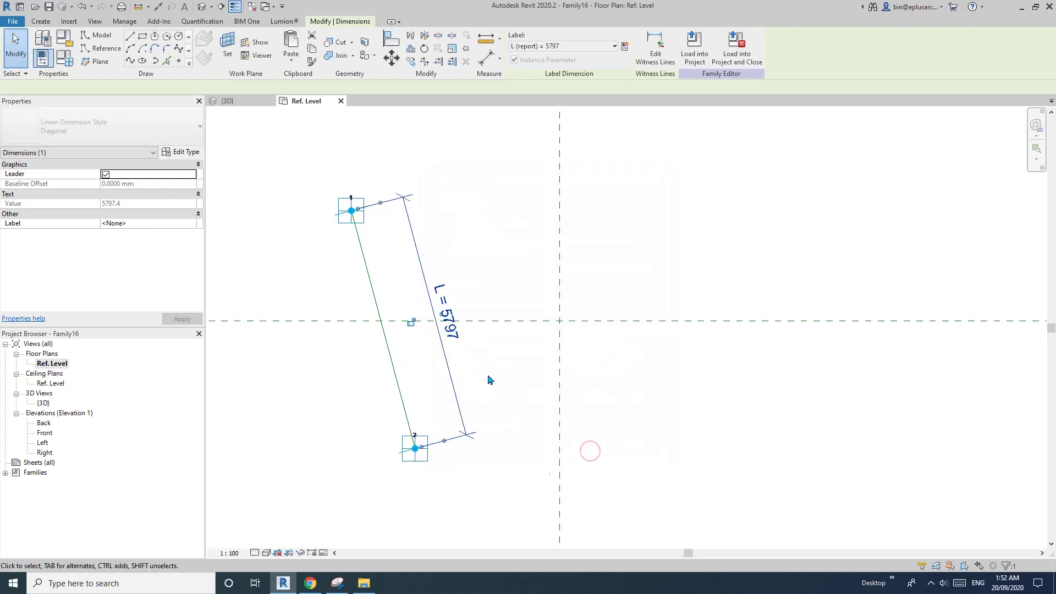
left_click(502, 261)
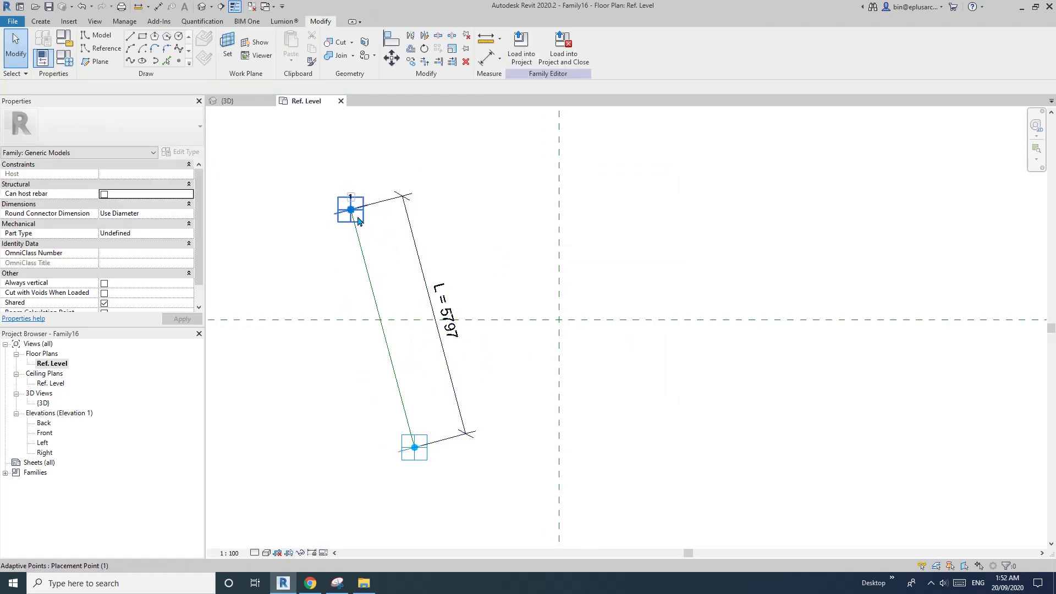
Step: Switch to Snipping Tool and capture the plan view area around the dimensioned reference line and the reference planes
scroll(407, 288, "down", 1)
middle_click_drag(407, 288, 368, 354)
scroll(392, 263, "down", 1)
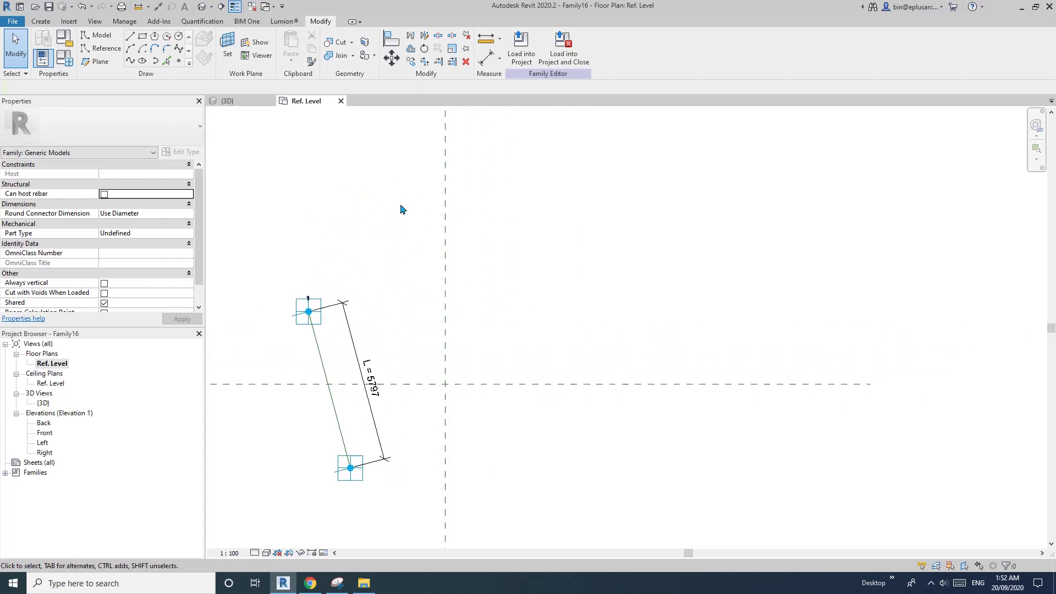
scroll(403, 262, "down", 2)
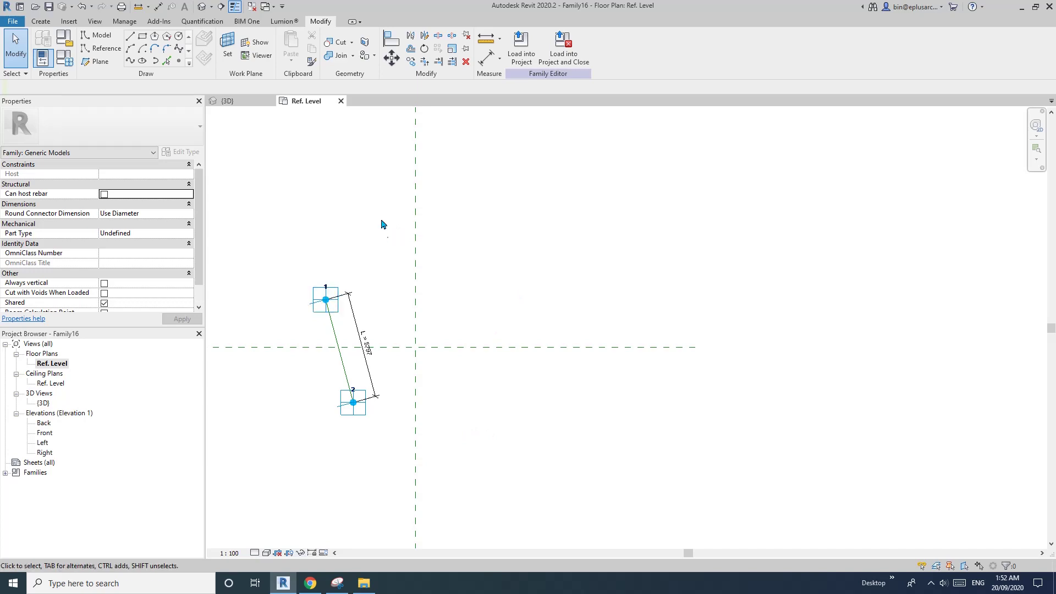
scroll(350, 282, "up", 3)
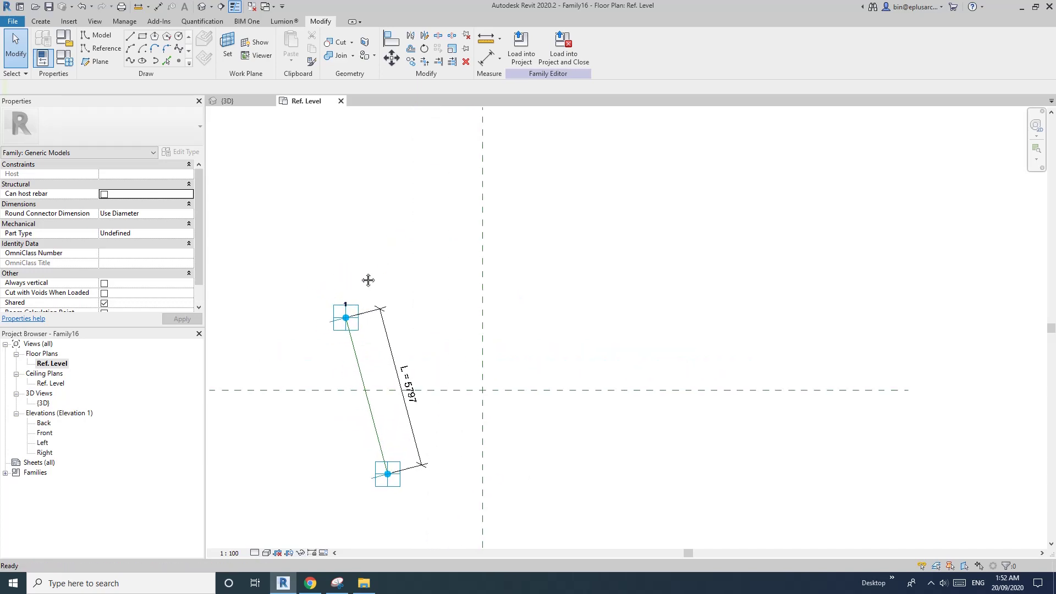
left_click(338, 583)
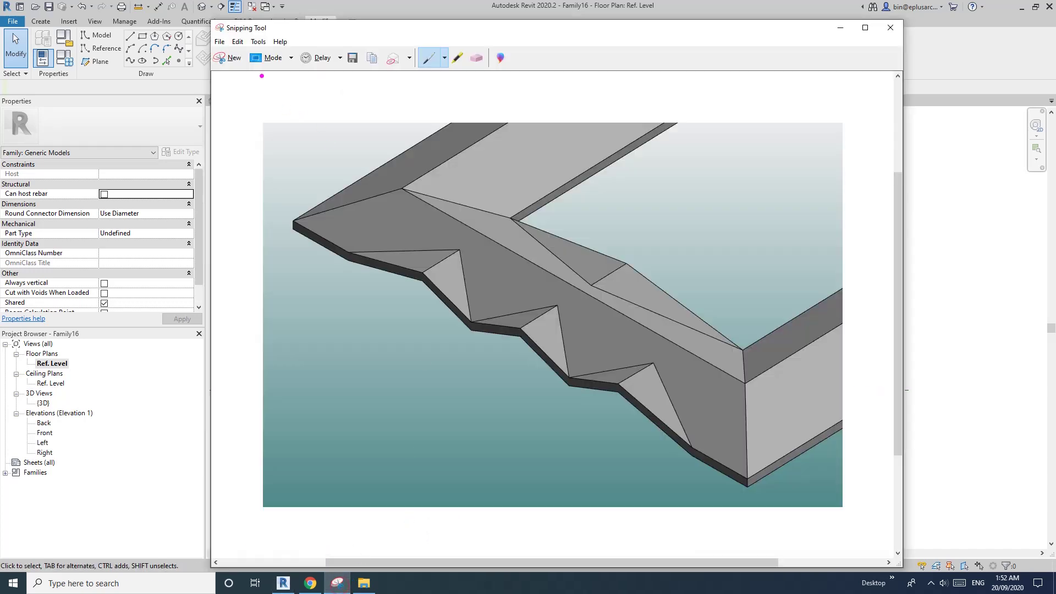
left_click(234, 58)
left_click_drag(248, 140, 776, 535)
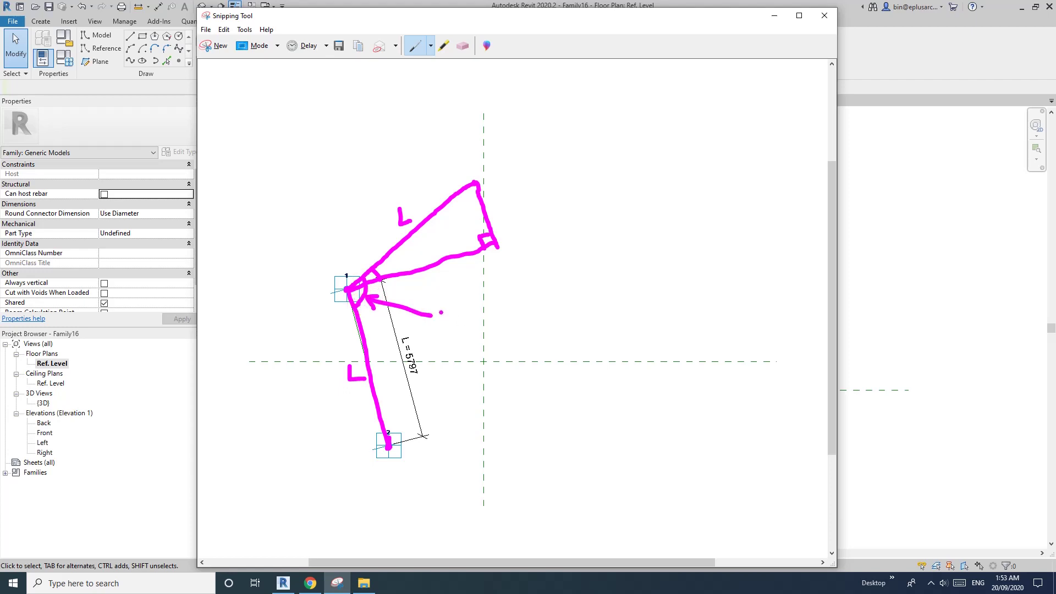
Step: On the sketched triangle, annotate the 108° and 18° angles at point 1 and label the two shorter sides x and y
mouse_move(453, 313)
left_mouse_down()
mouse_move(466, 329)
mouse_move(466, 308)
left_mouse_up()
left_click(468, 309)
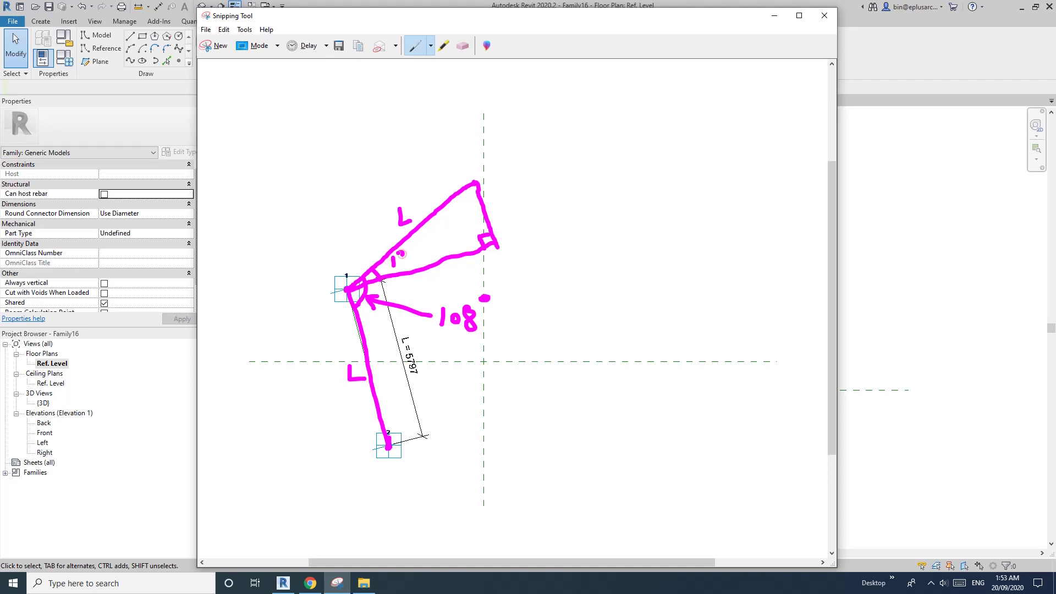
left_click_drag(402, 254, 408, 254)
left_click_drag(443, 275, 452, 278)
left_click_drag(494, 204, 498, 219)
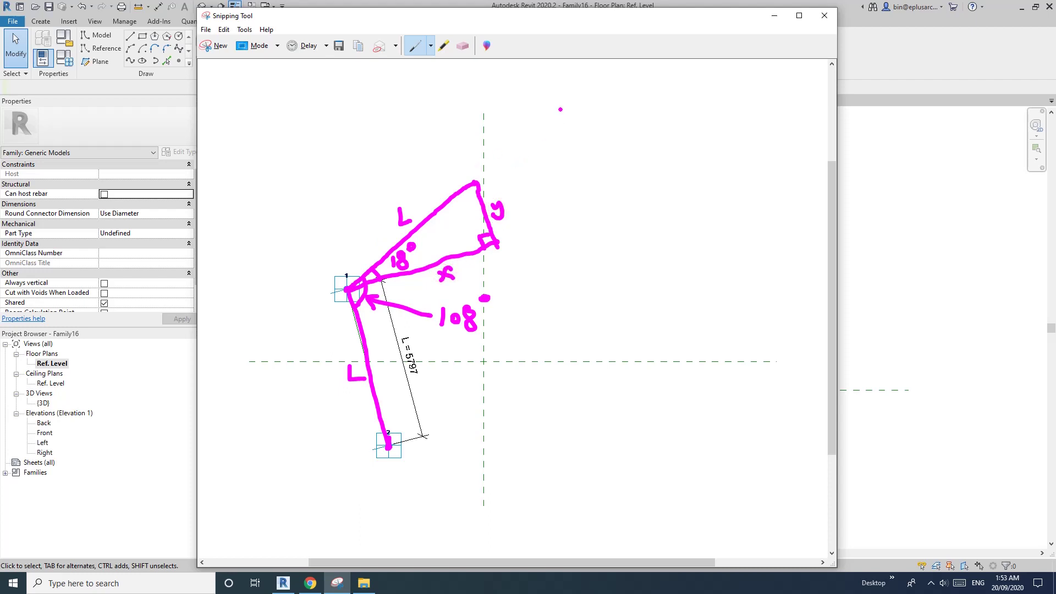
Step: Write the formula x = L × cos(18°) on the snip beside the sketched triangle
mouse_move(551, 112)
left_mouse_down()
mouse_move(568, 123)
mouse_move(552, 123)
left_mouse_up()
mouse_move(575, 114)
left_mouse_down()
mouse_move(588, 111)
mouse_move(586, 123)
left_mouse_up()
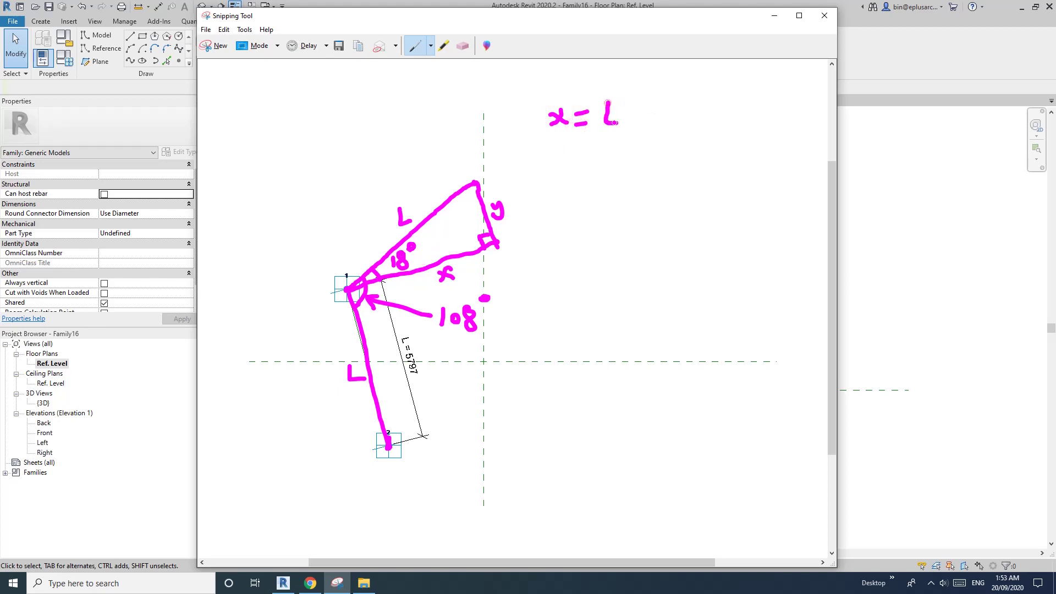
mouse_move(645, 109)
left_mouse_down()
mouse_move(633, 122)
mouse_move(707, 126)
left_mouse_up()
mouse_move(720, 109)
left_mouse_down()
mouse_move(721, 125)
mouse_move(736, 124)
mouse_move(732, 110)
mouse_move(743, 107)
left_mouse_up()
left_click_drag(763, 99, 745, 129)
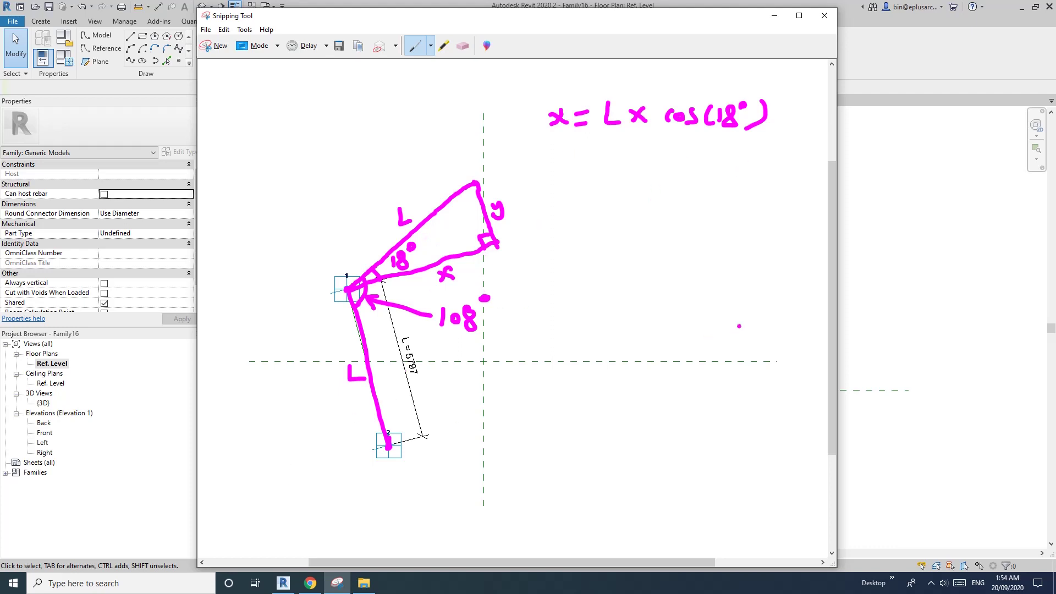
Step: Switch back to Revit and place a reference point on the reference line, near adaptive point 1
left_click(899, 284)
scroll(427, 373, "up", 2)
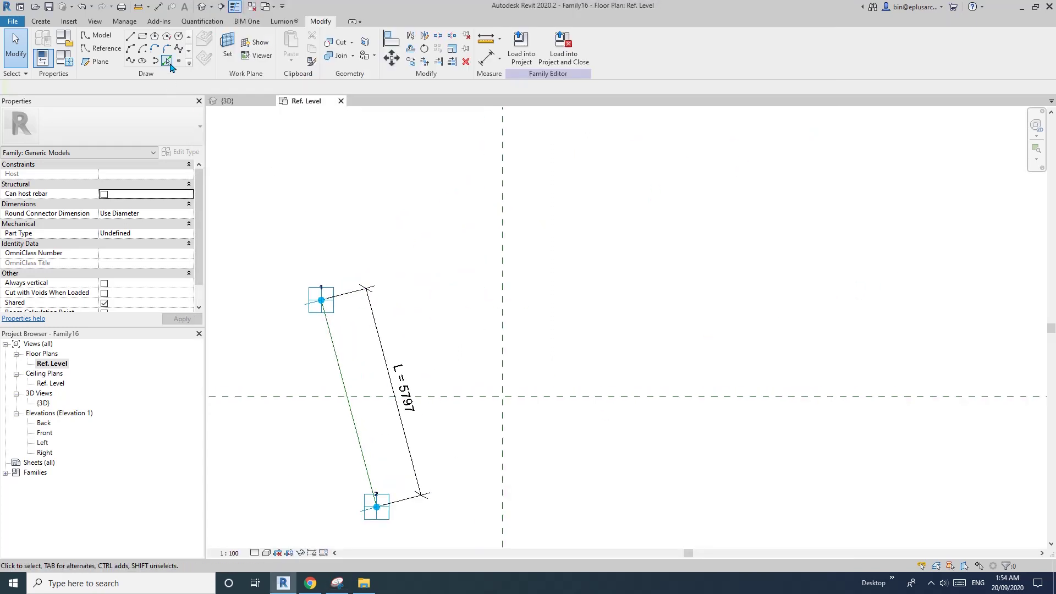
left_click(168, 62)
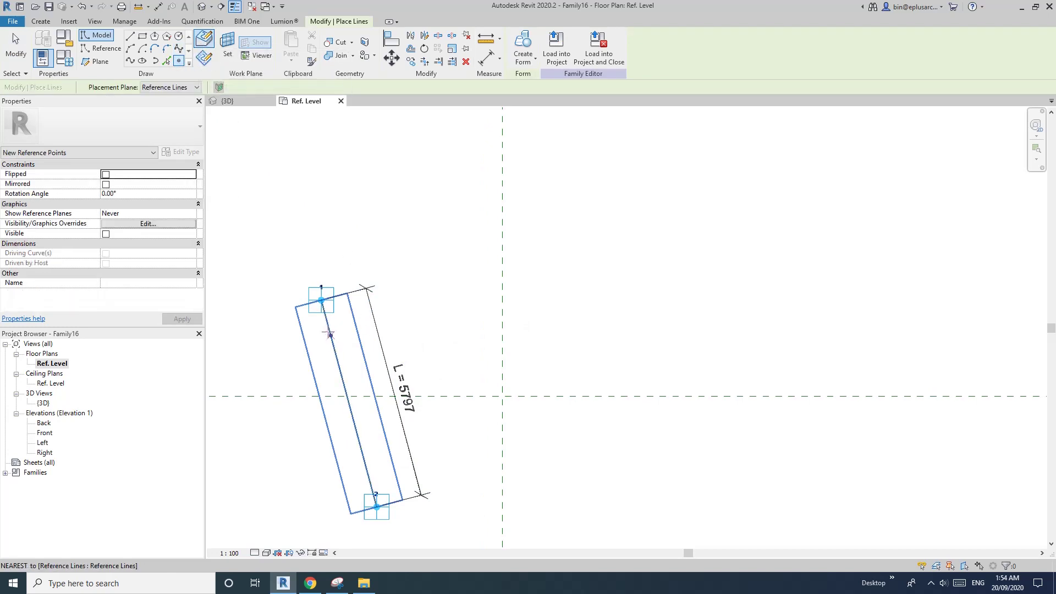
middle_click_drag(333, 345, 357, 339)
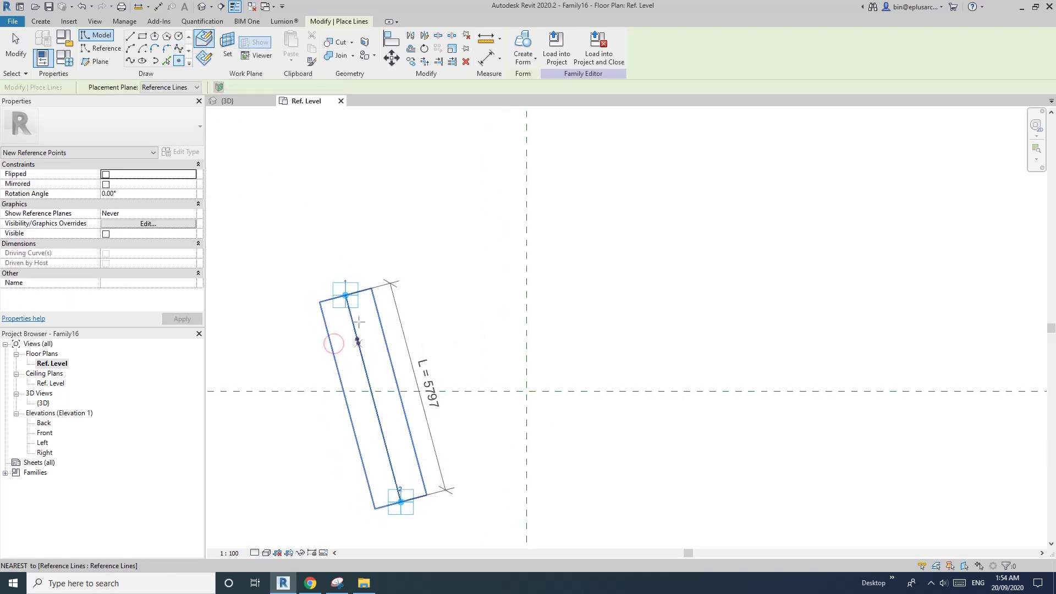
left_click(357, 339)
key("Escape")
key("Escape")
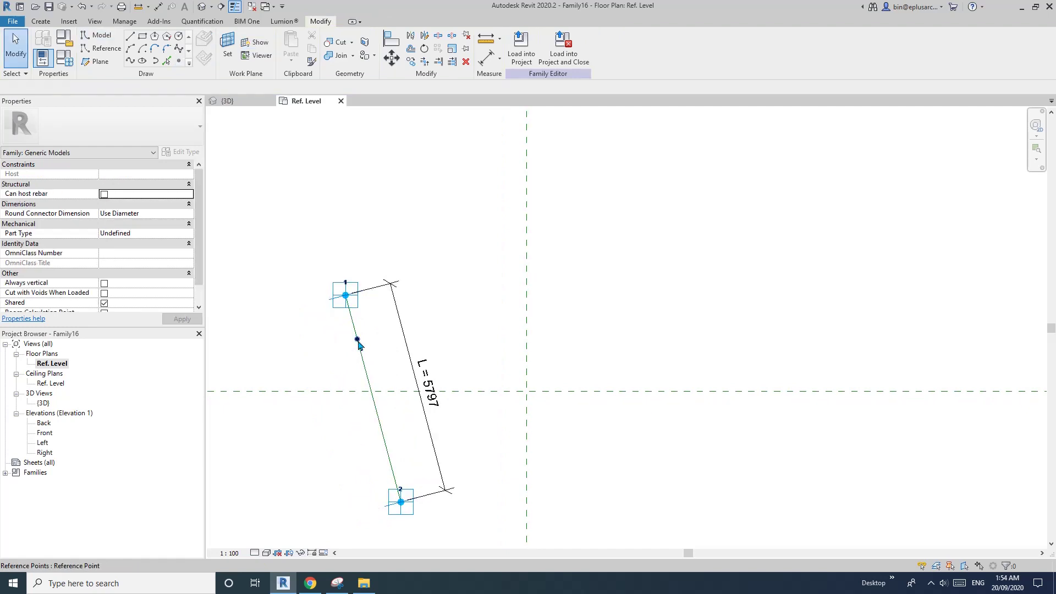
Step: Select the reference point hosted on the reference line and examine its work plane and host properties
scroll(358, 342, "up", 2)
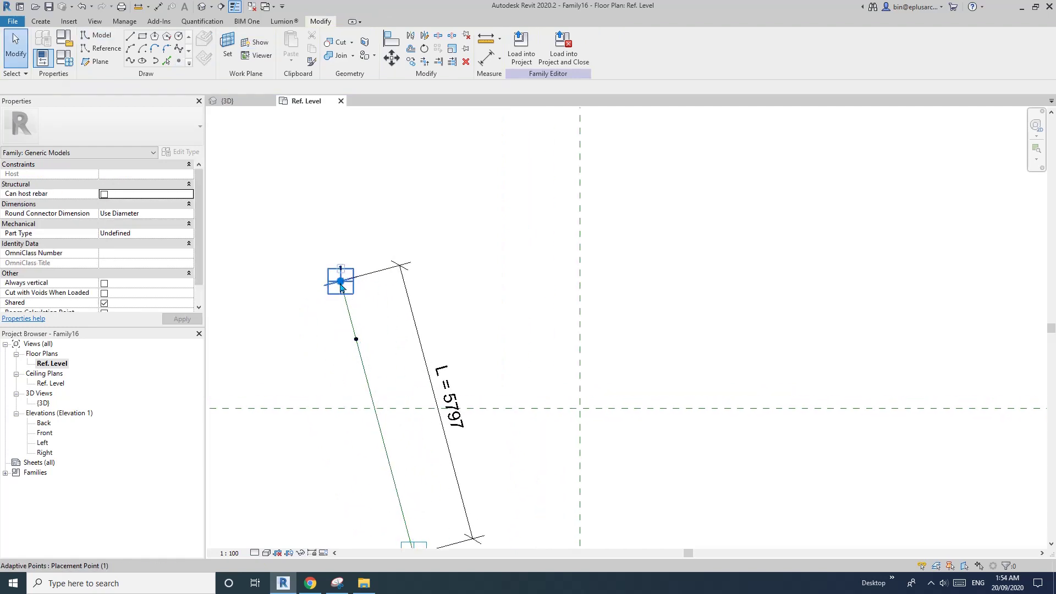
left_click(358, 340)
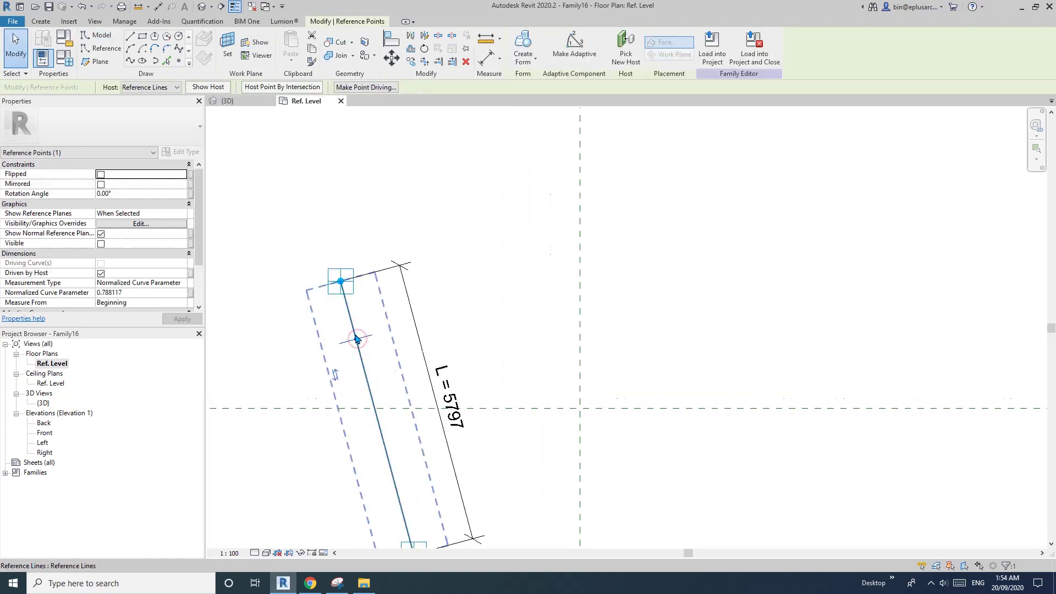
scroll(357, 344, "down", 2)
scroll(366, 350, "up", 1)
middle_click_drag(366, 350, 367, 352)
scroll(387, 300, "down", 2)
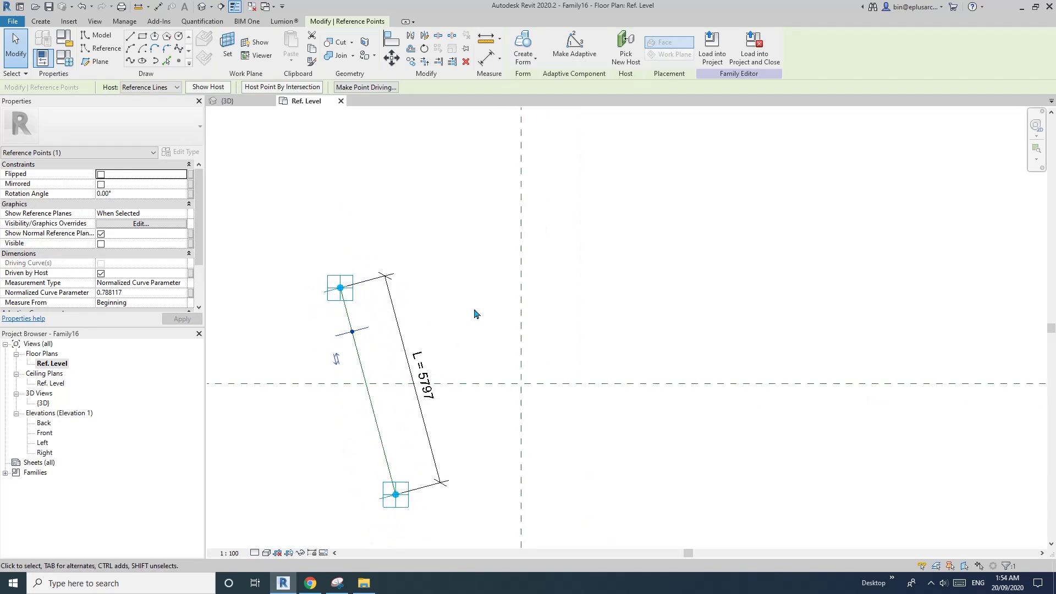
middle_click_drag(474, 314, 501, 298)
key("Escape")
Step: In the 3D view, set the line-hosted reference point's vertical plane running along the reference line as the work plane for a new point
left_click(221, 6)
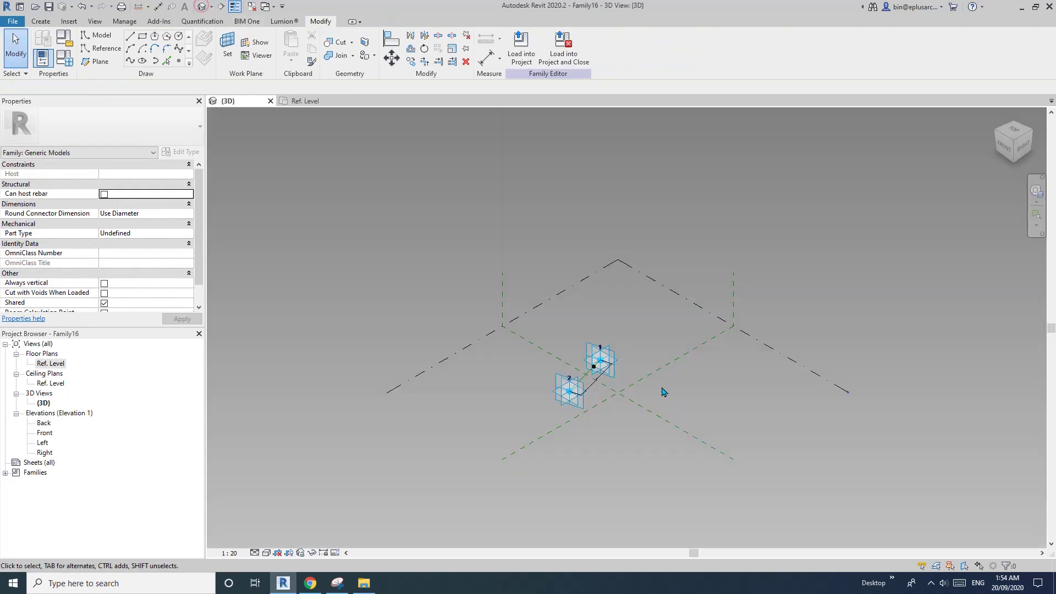
scroll(548, 371, "up", 3)
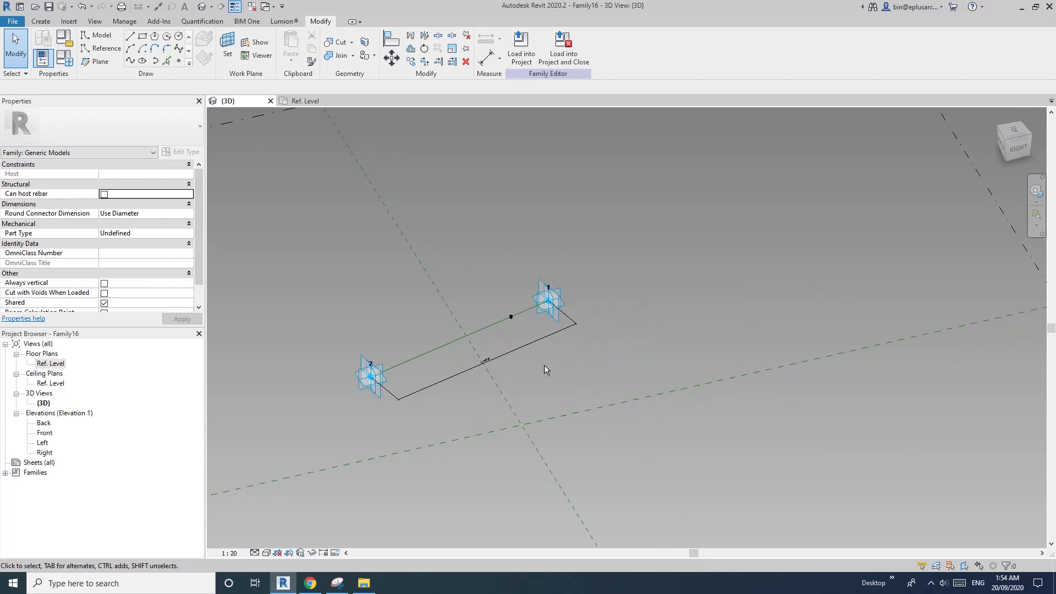
left_click(179, 60)
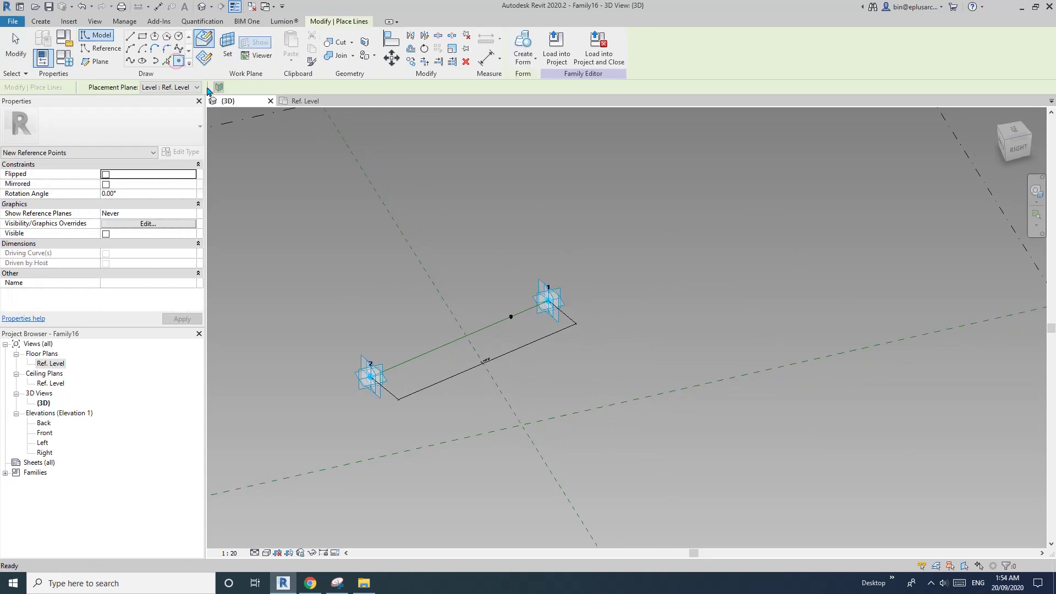
left_click(228, 47)
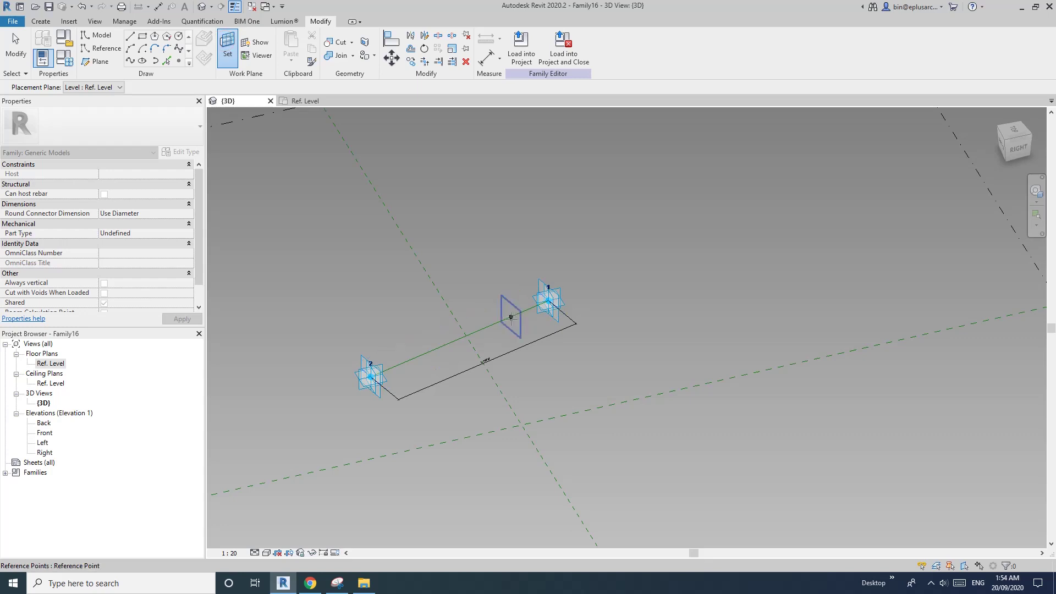
scroll(511, 318, "up", 4)
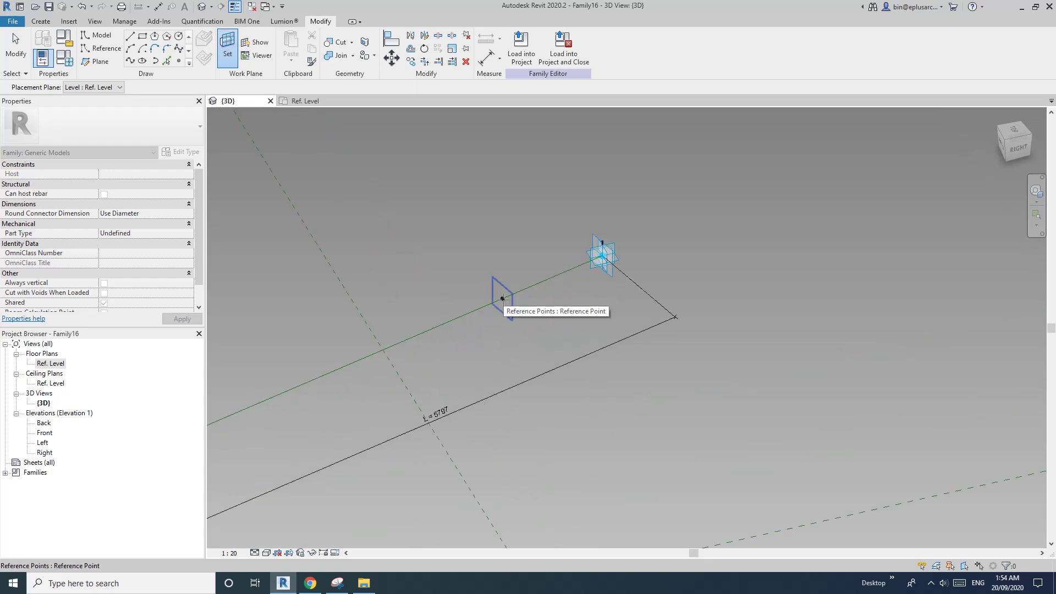
key("Tab")
mouse_move(504, 300)
middle_mouse_down("shift")
mouse_move(573, 295)
mouse_move(513, 299)
middle_mouse_up("shift")
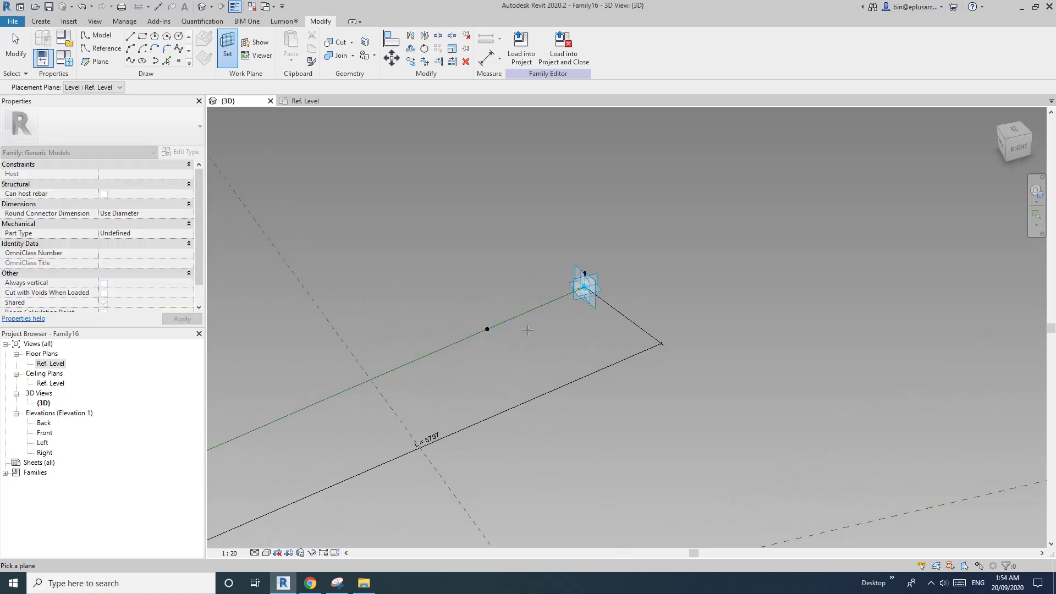
key("Tab")
left_click(488, 330)
key("Return")
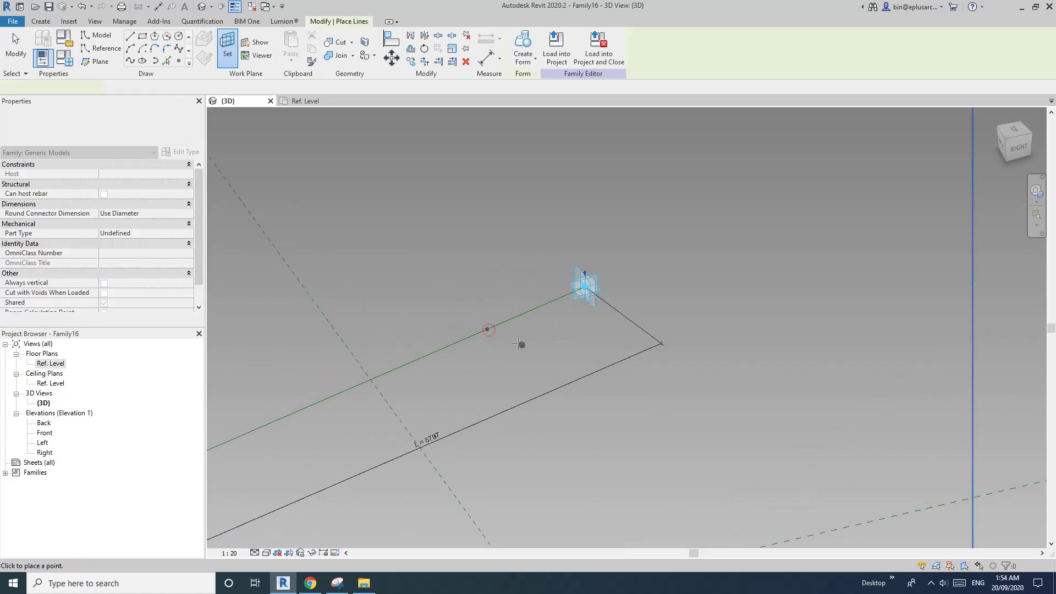
Step: Place a reference point on this work plane, directly on top of the line-hosted point
left_click(490, 330)
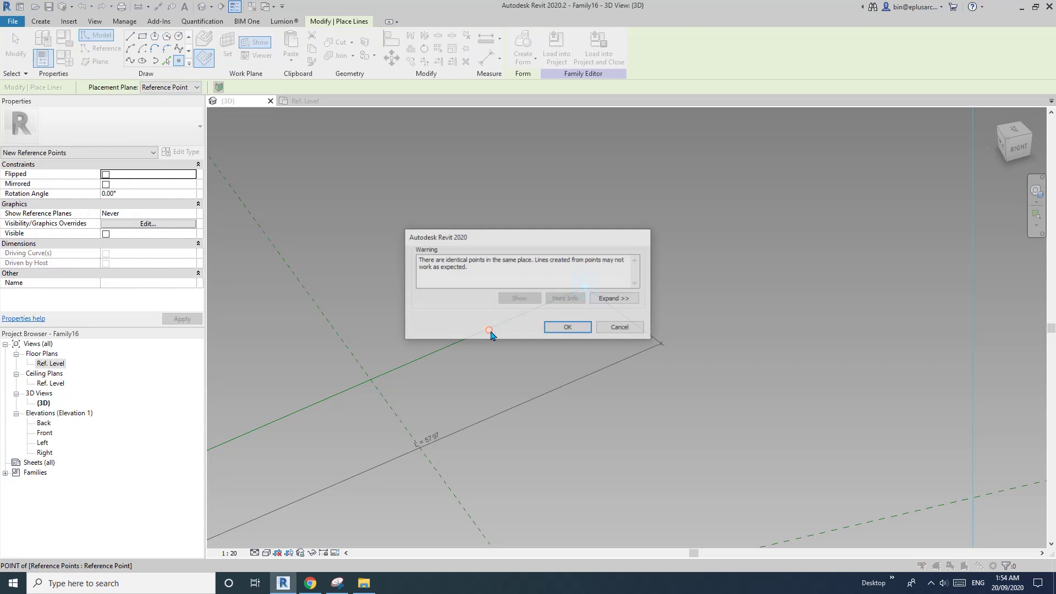
left_click(570, 330)
key("Escape")
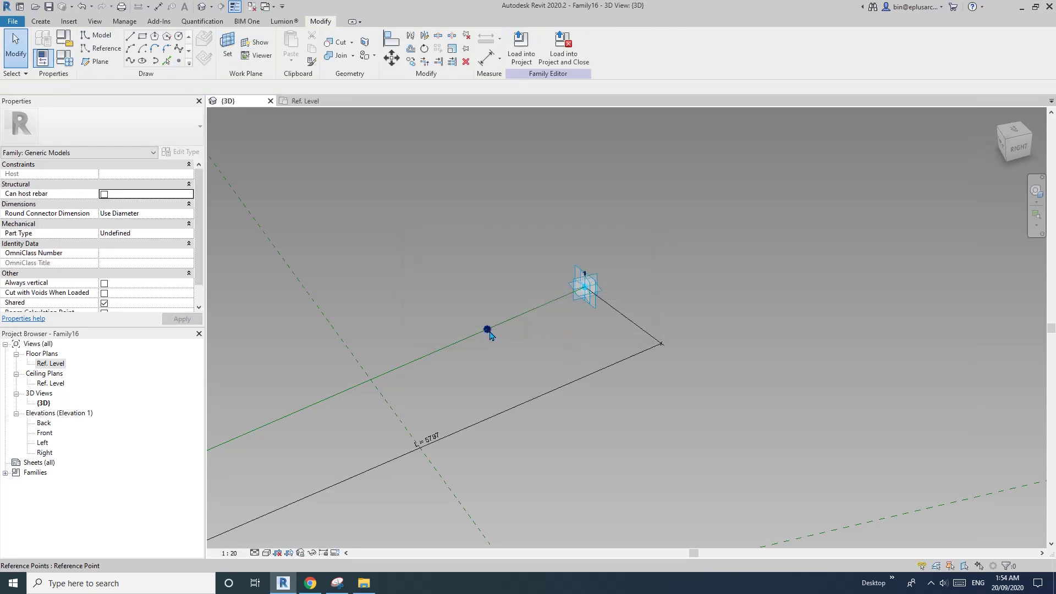
Step: Move the new reference point about 1033 mm off its host point, perpendicular to the reference line
left_click(489, 330)
scroll(513, 312, "down", 1)
middle_click_drag(513, 312, 478, 278)
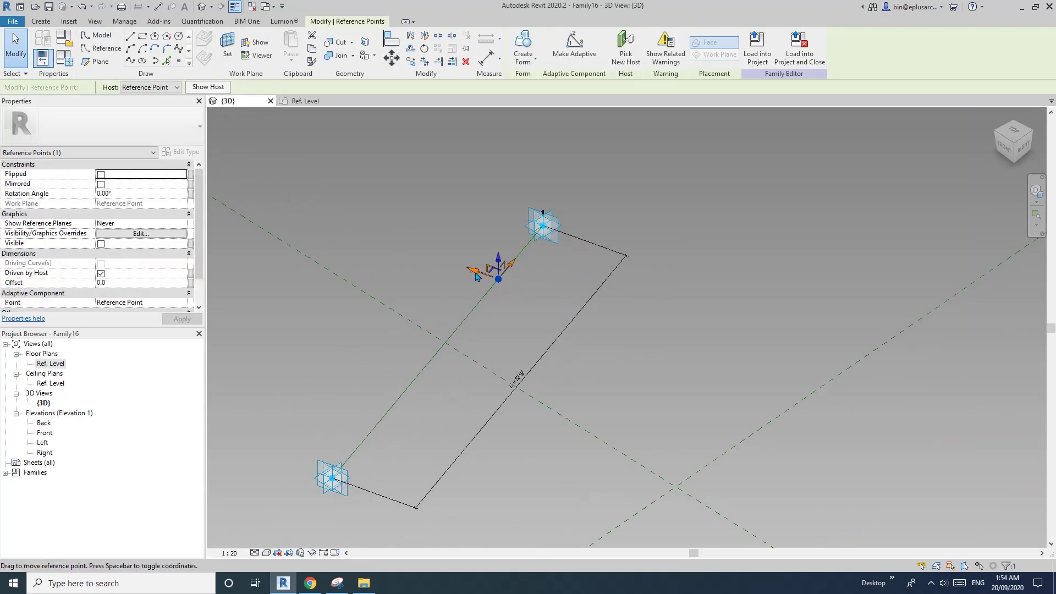
left_click_drag(477, 271, 276, 311)
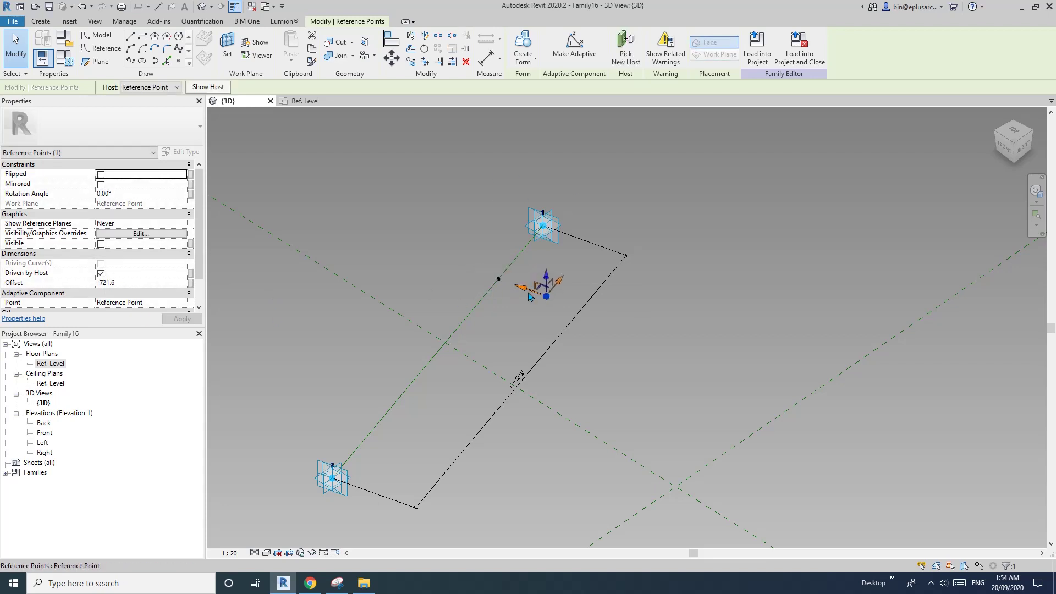
left_click_drag(531, 295, 494, 274)
Step: Set the line-hosted point's rotation angle to 180° to flip the offset point to the other side of the reference line
left_click(497, 278)
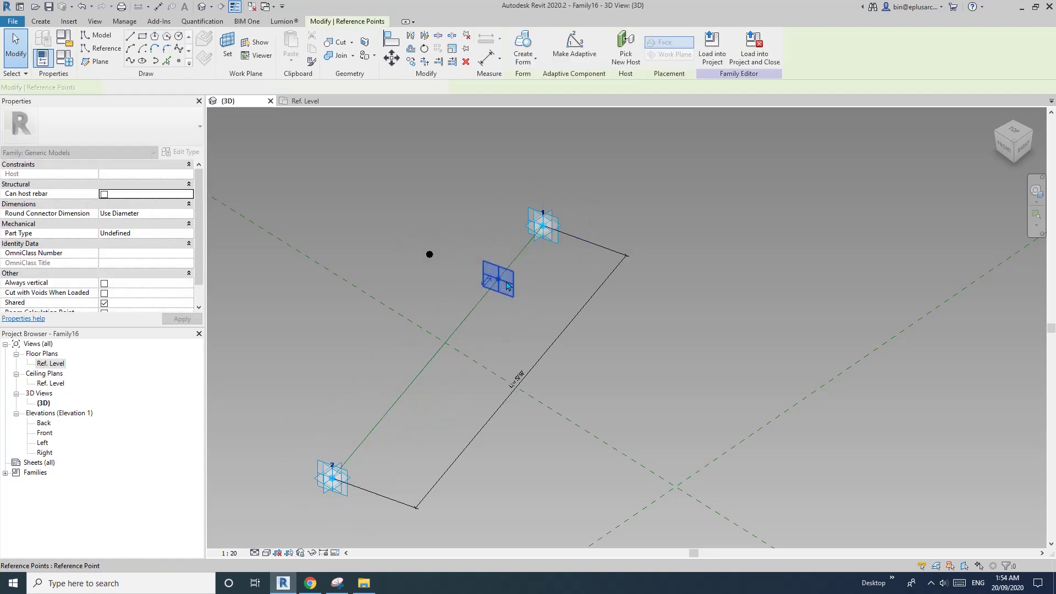
left_click(132, 196)
type("180.00")
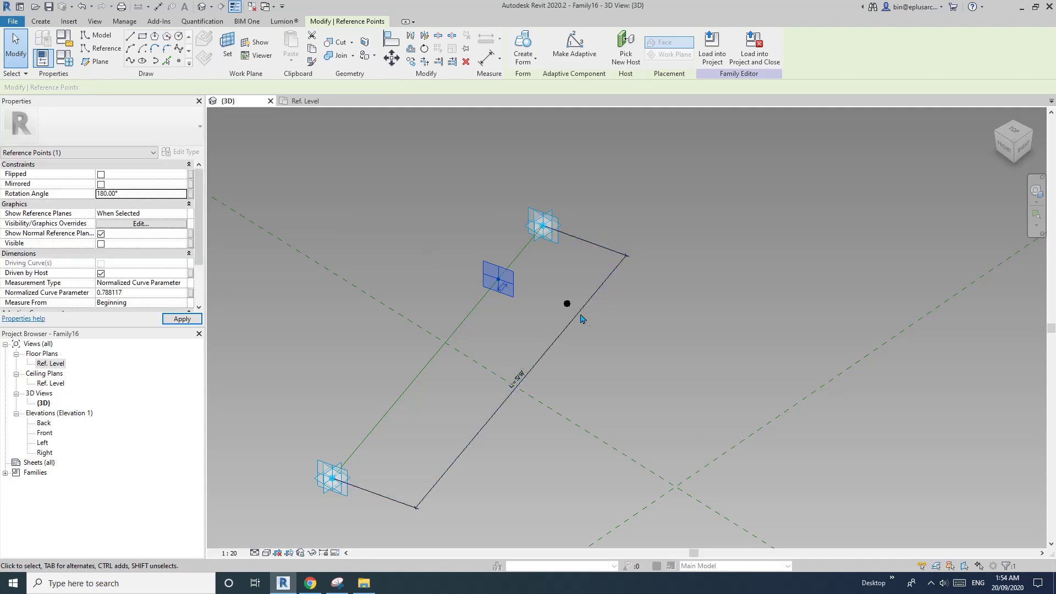
left_click(581, 317)
Step: Associate the offset point's Offset with a new instance length parameter named x
left_click(567, 304)
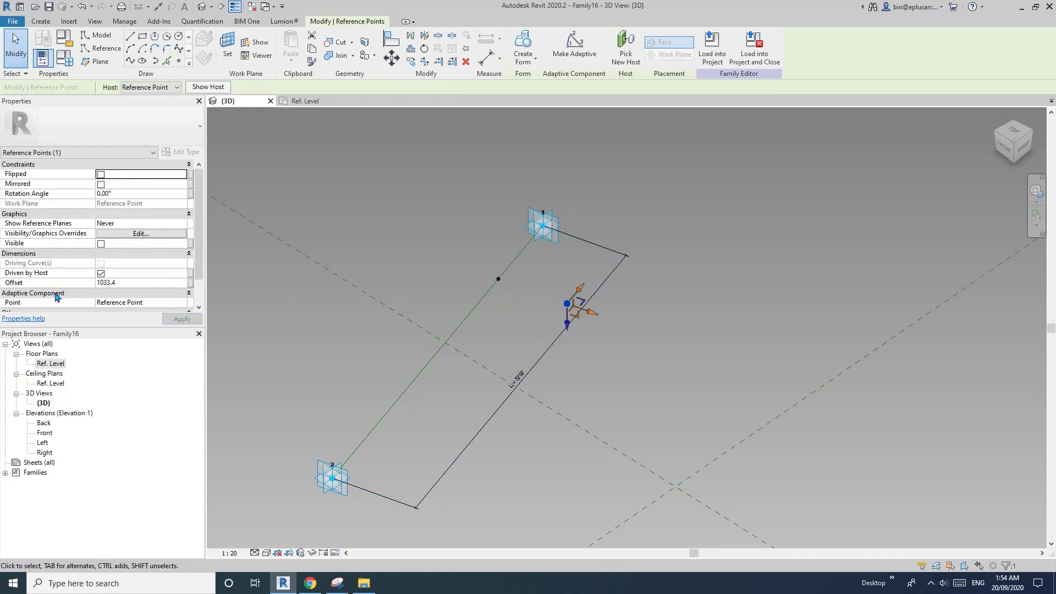
middle_click_drag(642, 329, 597, 330)
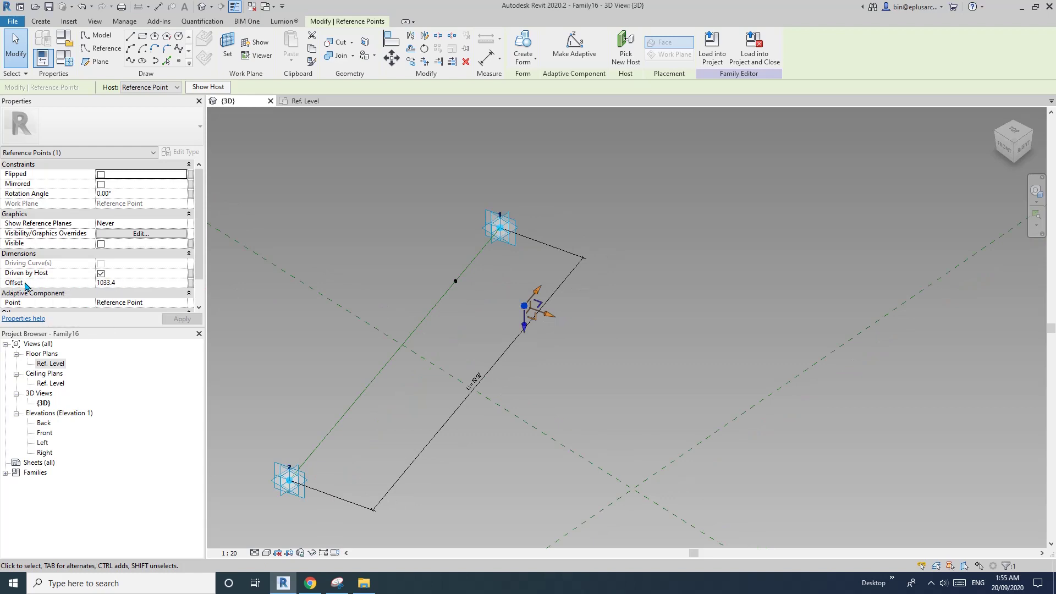
left_click(190, 287)
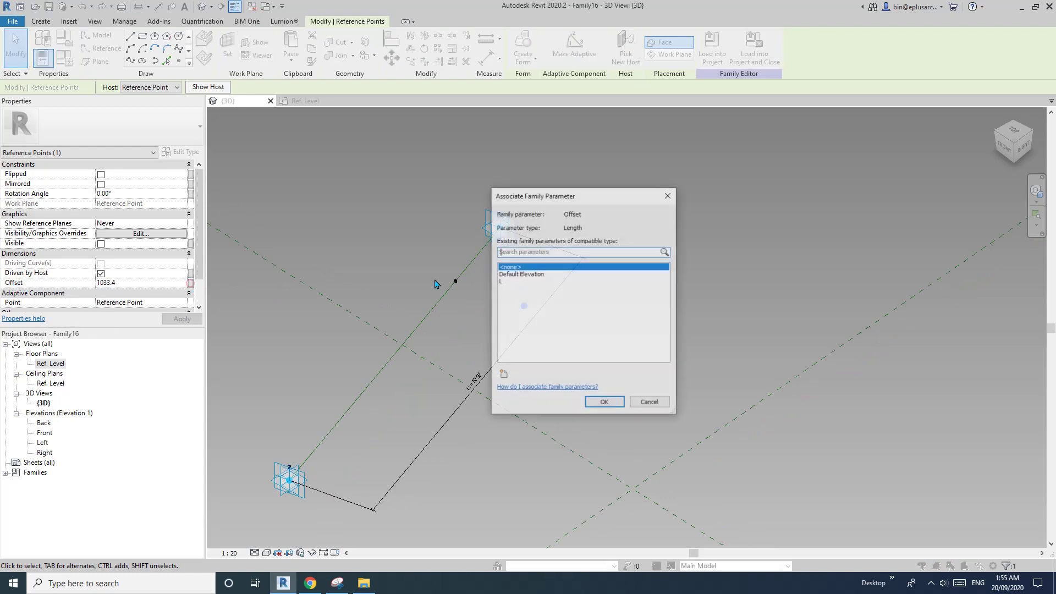
left_click(505, 377)
type("X")
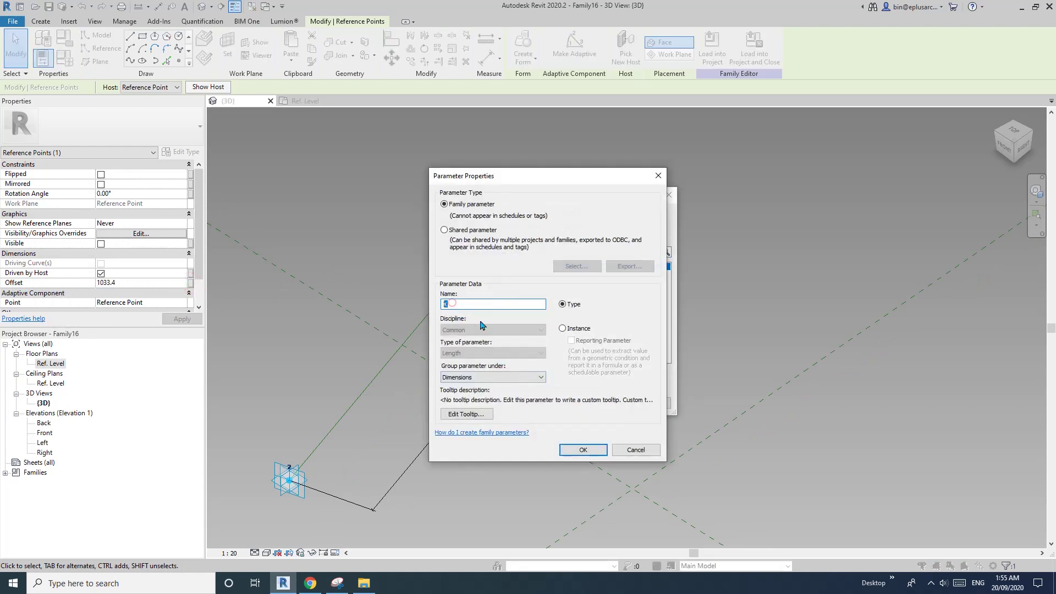
type("x")
left_click(563, 328)
left_click(583, 450)
left_click(598, 399)
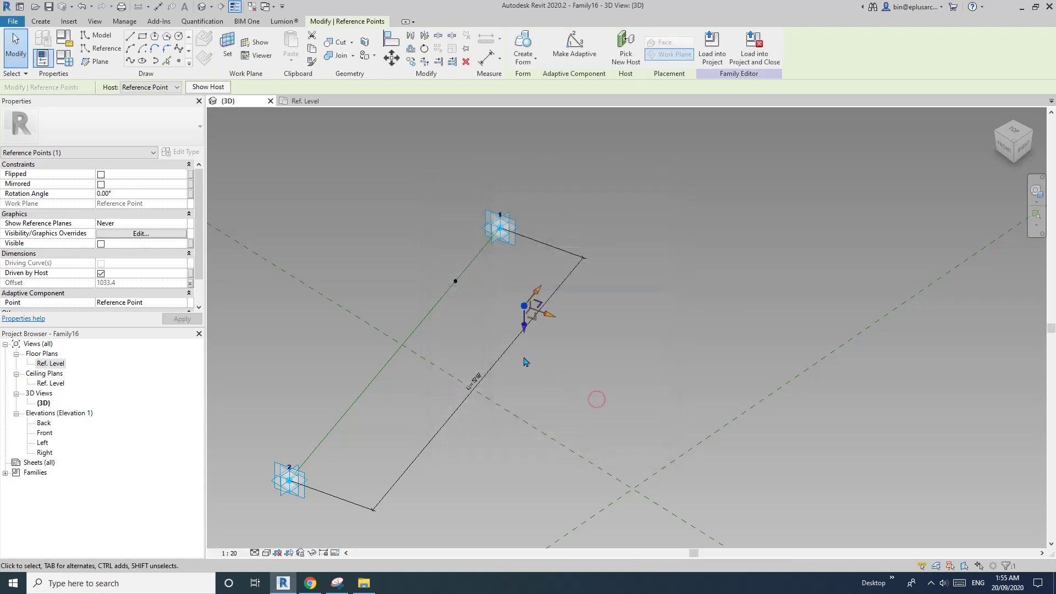
Step: Check the x formula on the Snipping Tool sketch, and give parameter x the formula L * cos(18°) in Revit's family types
scroll(527, 370, "down", 1)
middle_click_drag(530, 377, 687, 373)
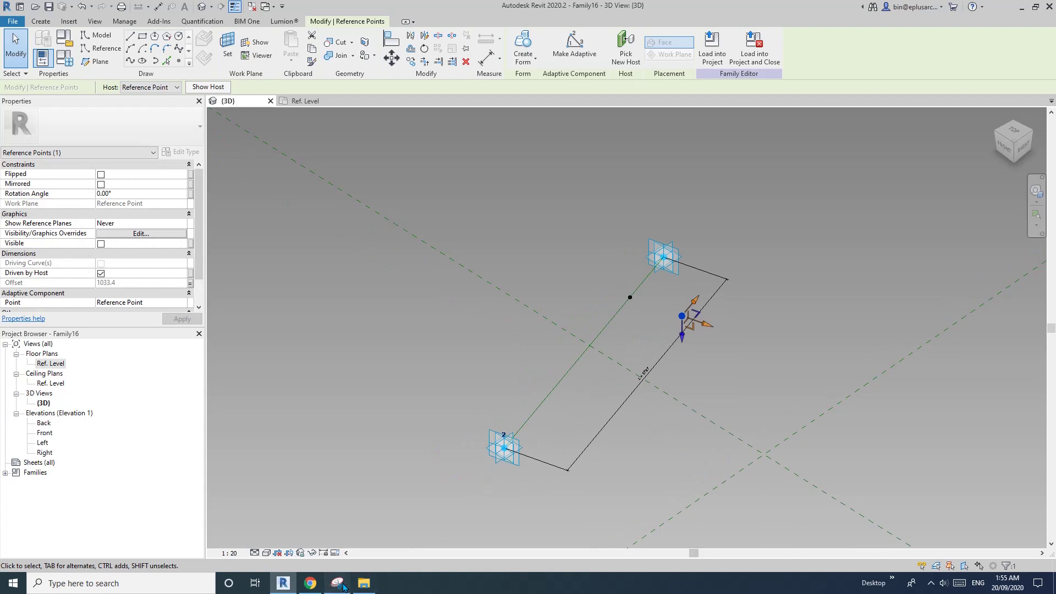
left_click(338, 583)
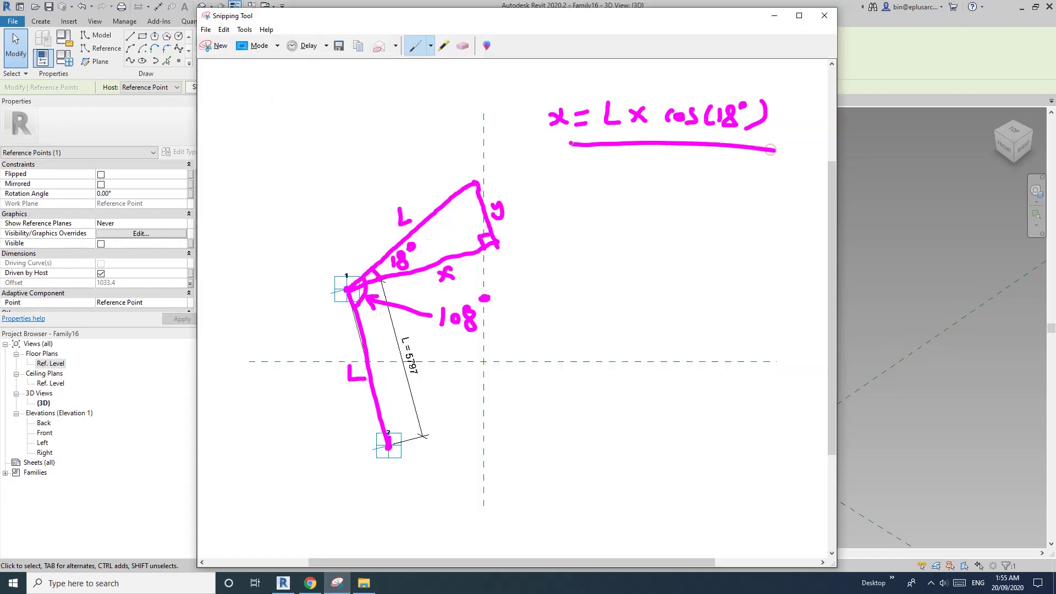
left_click(887, 214)
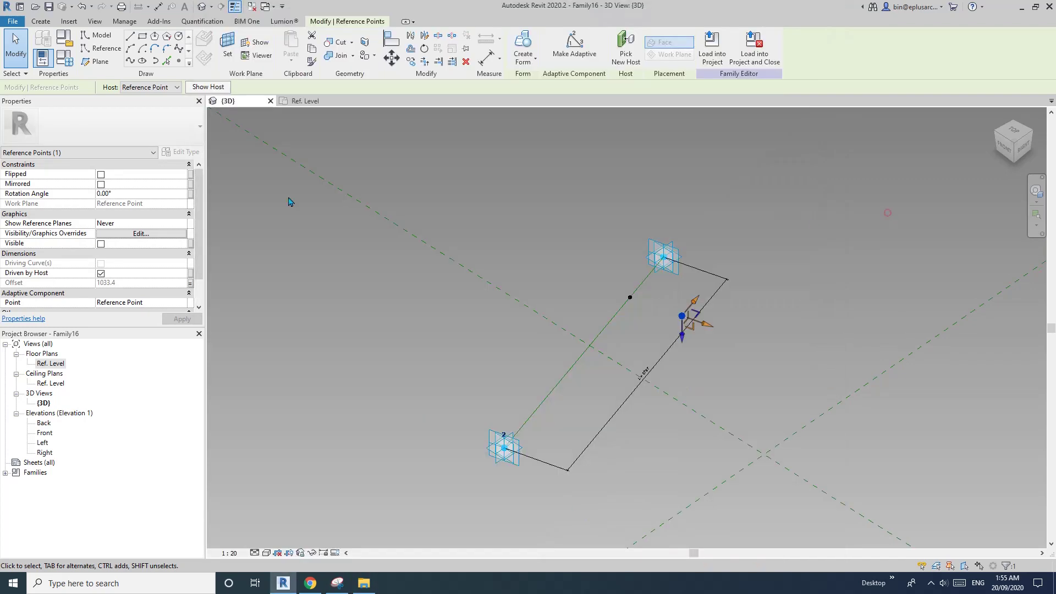
left_click(65, 58)
left_click_drag(179, 83, 182, 95)
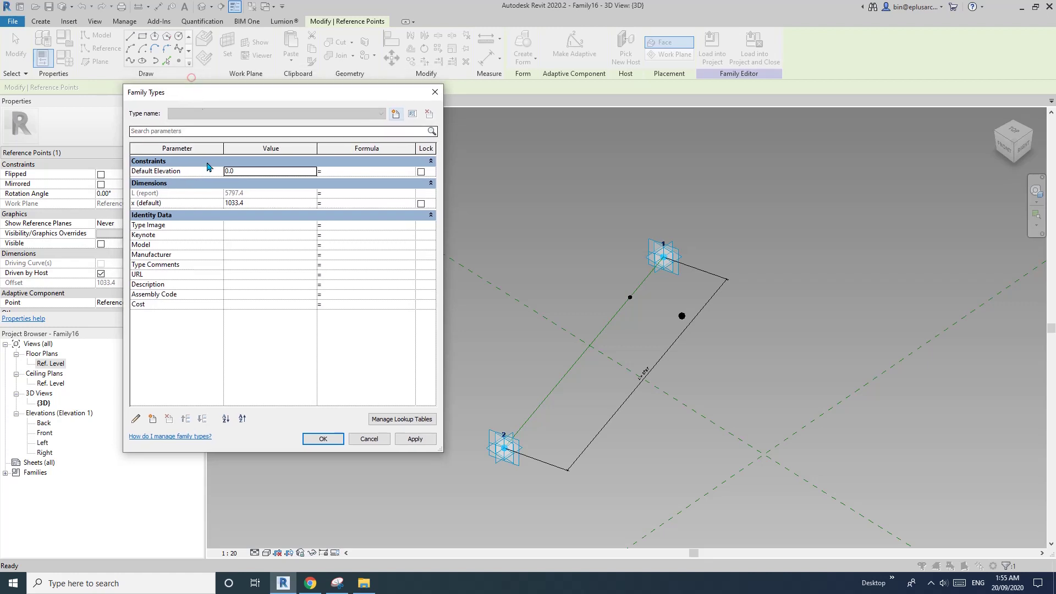
left_click(344, 204)
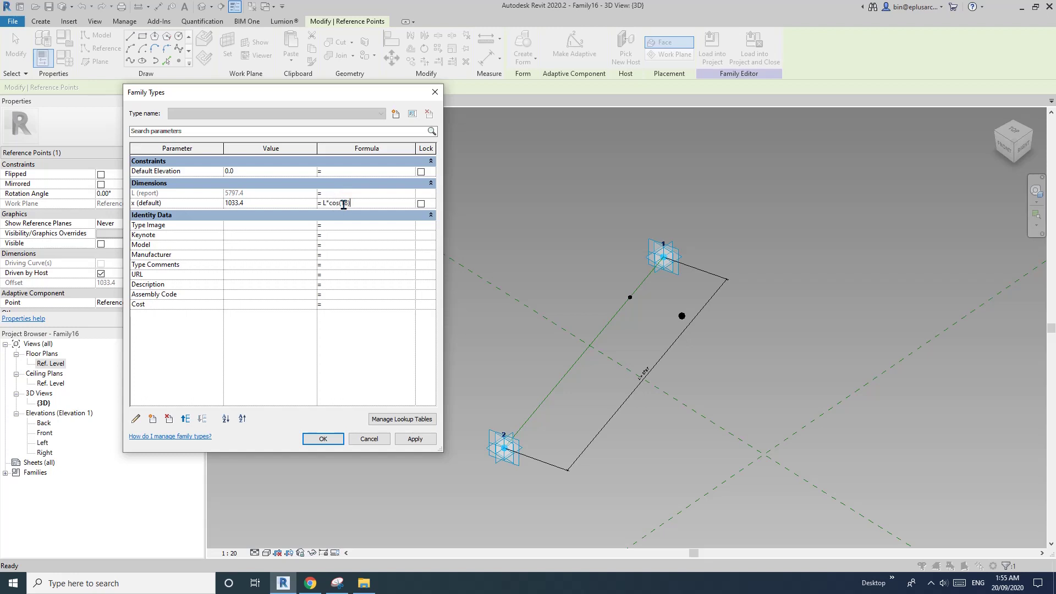
key("Return")
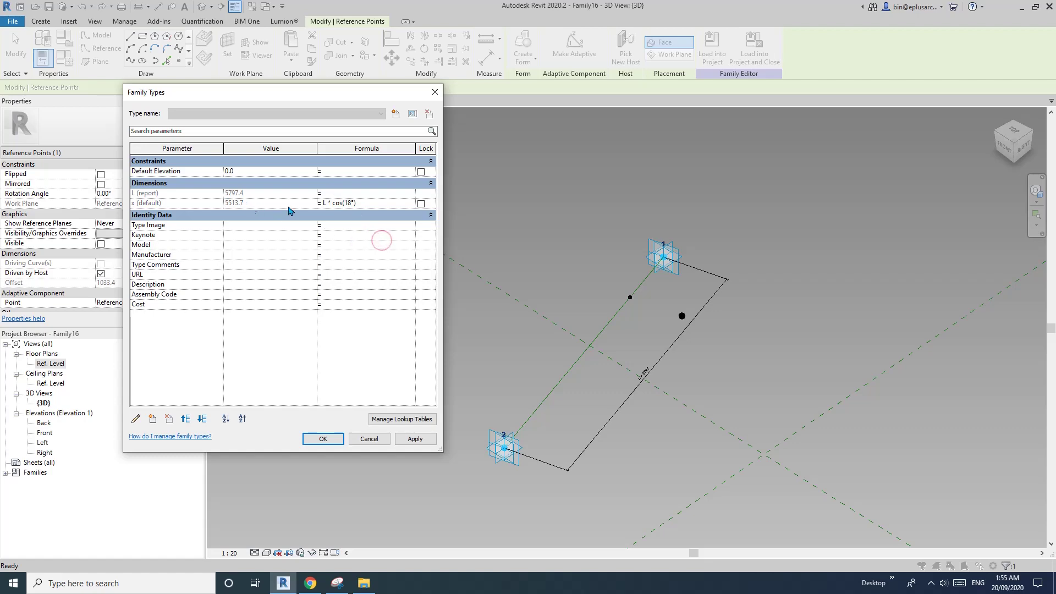
left_click(333, 443)
scroll(644, 366, "down", 1)
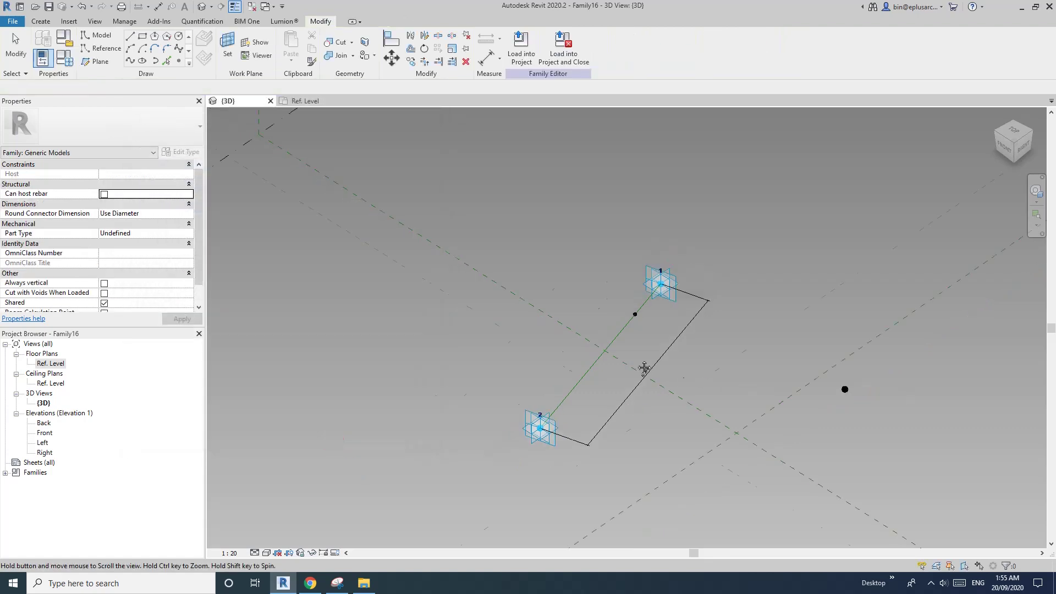
middle_click_drag(644, 366, 533, 343)
middle_click_drag(577, 374, 753, 270, "shift")
middle_click_drag(684, 323, 590, 290)
Step: Switch to the Snipping Tool sketch and write the formula y = L × sin(18°) below the x formula
left_click(329, 584)
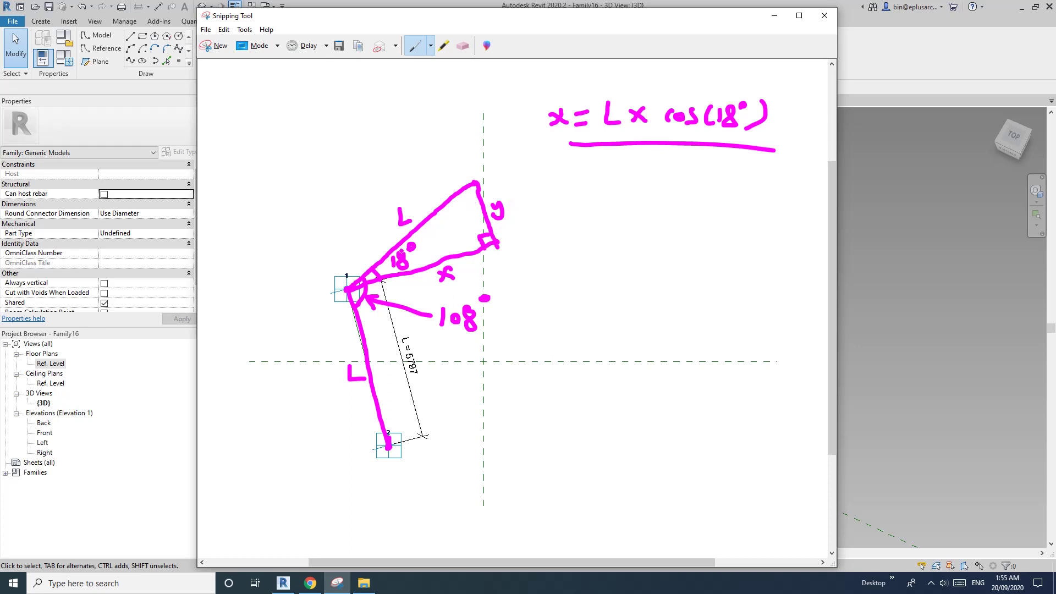
mouse_move(547, 185)
left_mouse_down()
mouse_move(546, 207)
mouse_move(587, 189)
mouse_move(648, 207)
left_mouse_up()
mouse_move(647, 187)
left_mouse_down()
mouse_move(627, 207)
mouse_move(685, 209)
left_mouse_up()
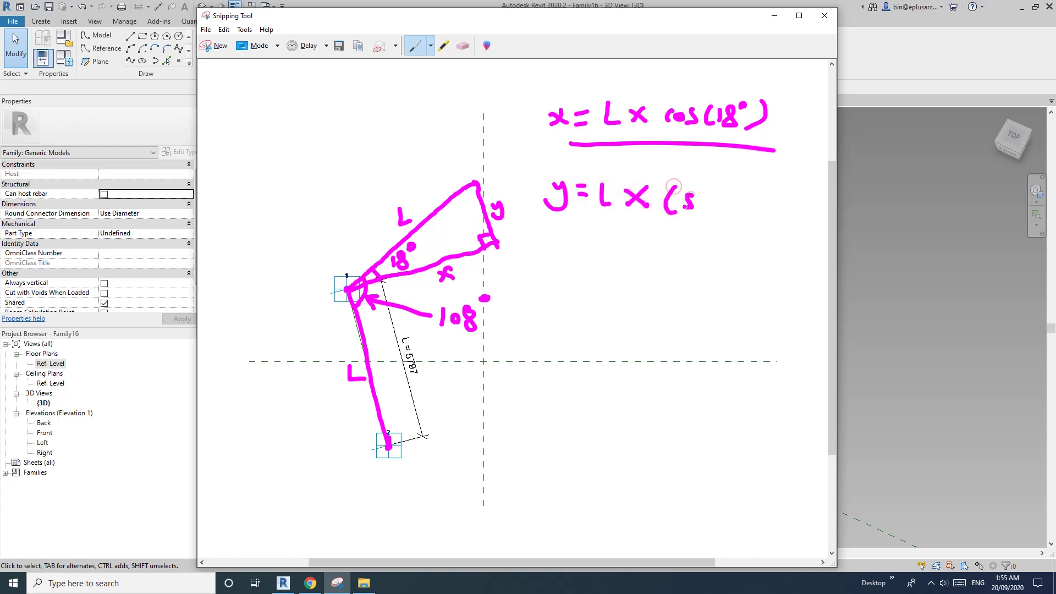
left_click(463, 45)
left_click(670, 199)
left_click(415, 46)
mouse_move(702, 194)
left_mouse_down()
mouse_move(700, 208)
mouse_move(713, 197)
mouse_move(731, 211)
left_mouse_up()
mouse_move(740, 192)
left_mouse_down()
mouse_move(741, 210)
mouse_move(758, 191)
mouse_move(790, 207)
left_mouse_up()
left_click(764, 188)
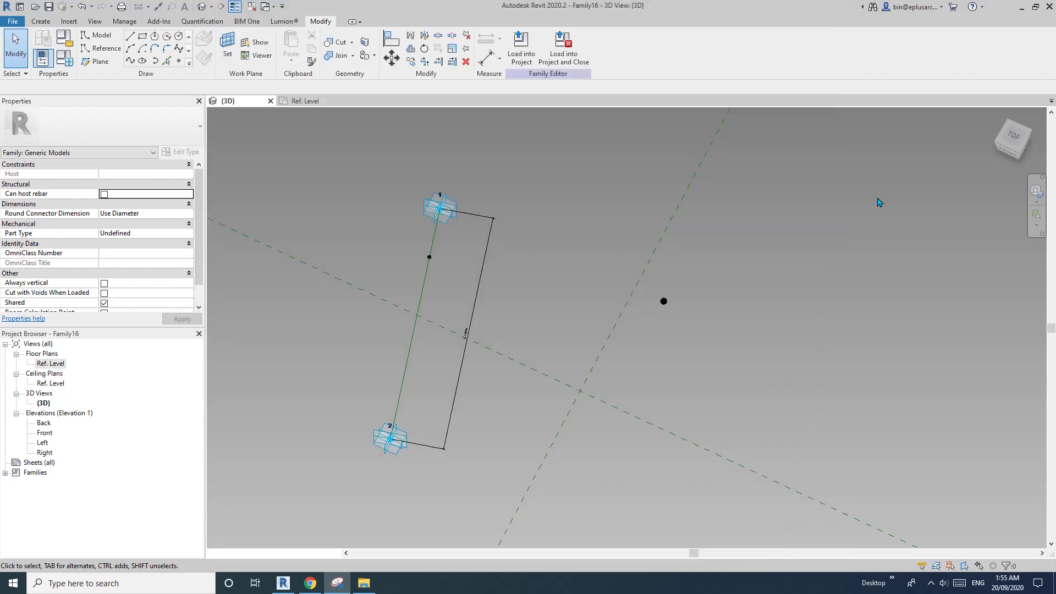
Step: Switch back to Revit and select the reference point offset by x
left_click(875, 203)
middle_click_drag(597, 340, 561, 361)
left_click(633, 314)
scroll(632, 317, "down", 2)
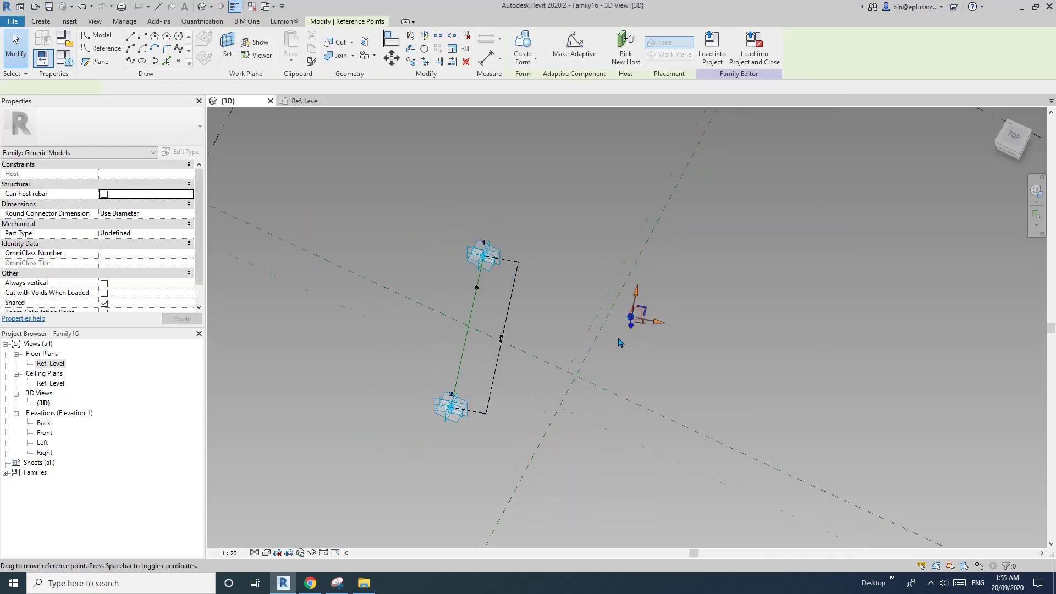
middle_click_drag(620, 342, 453, 322, "shift")
scroll(632, 318, "up", 2)
middle_click_drag(641, 330, 536, 386)
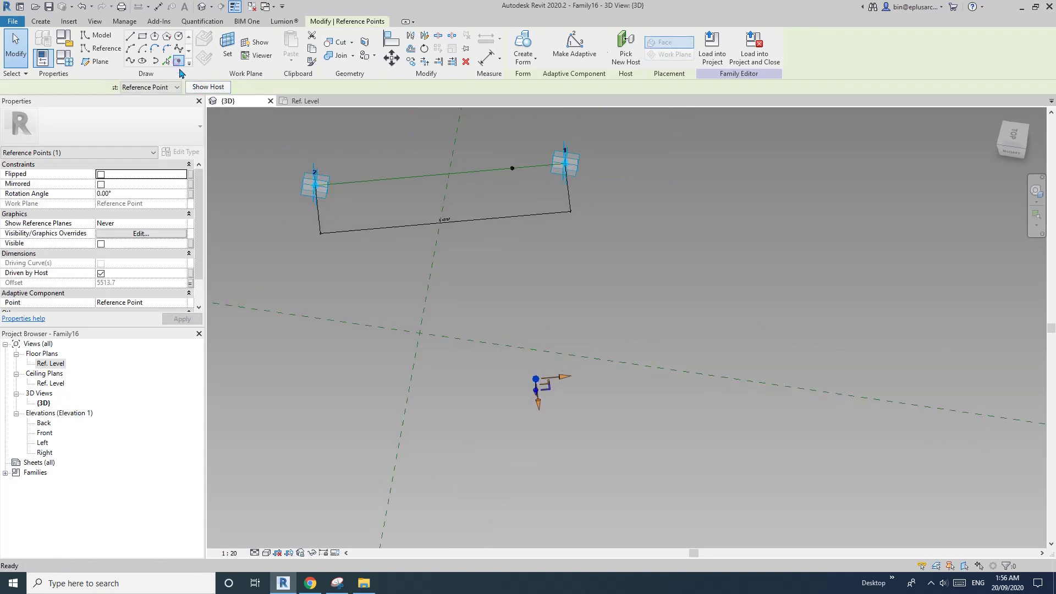
Step: Set the x-offset point's vertical plane perpendicular to the reference line as work plane, and place a reference point on top of that point
left_click(179, 60)
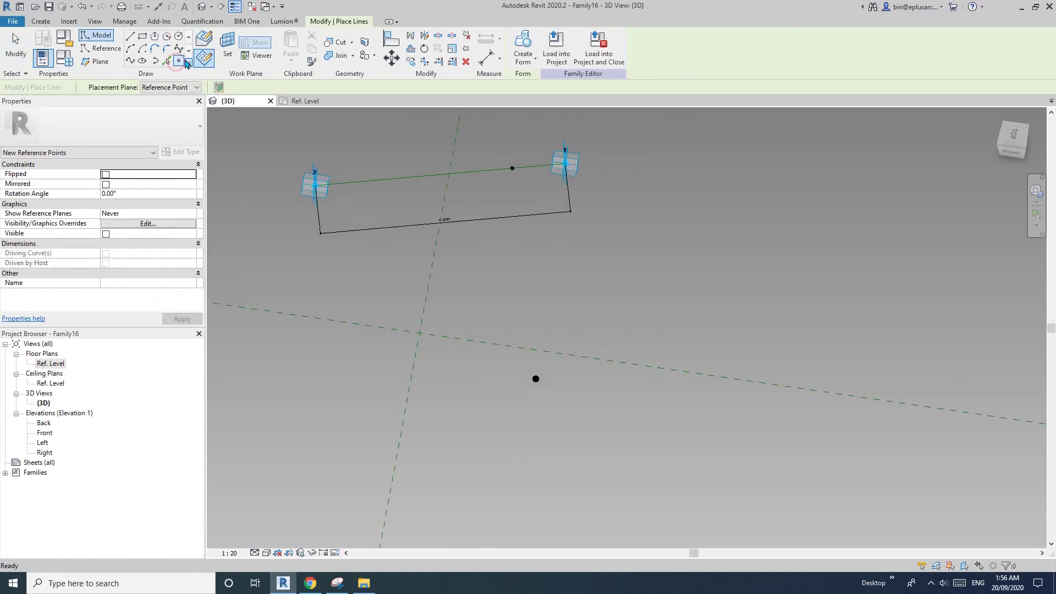
left_click(227, 47)
middle_click_drag(567, 349, 538, 379, "shift")
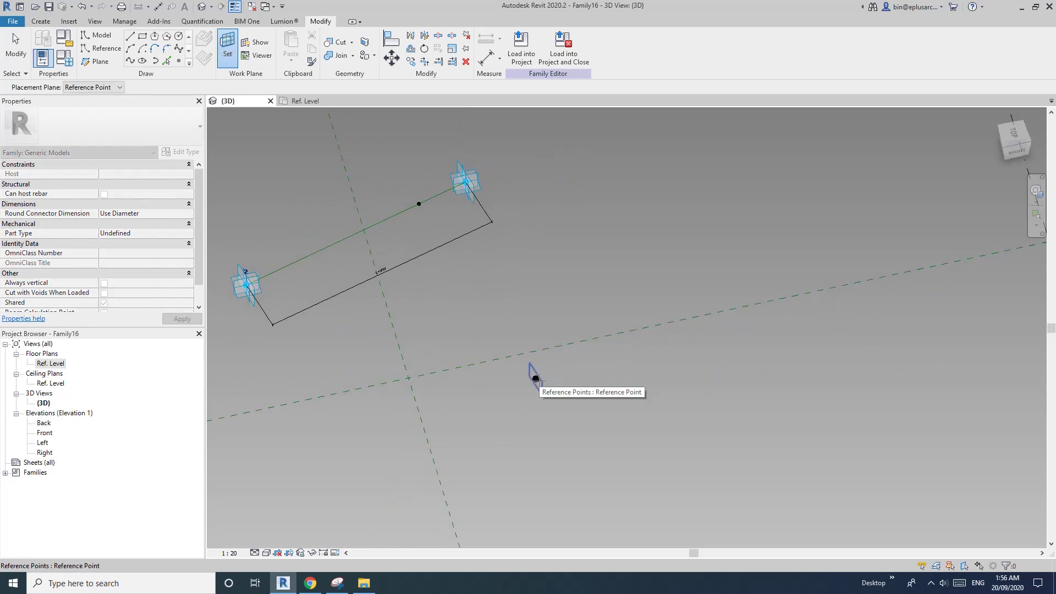
left_click(536, 379)
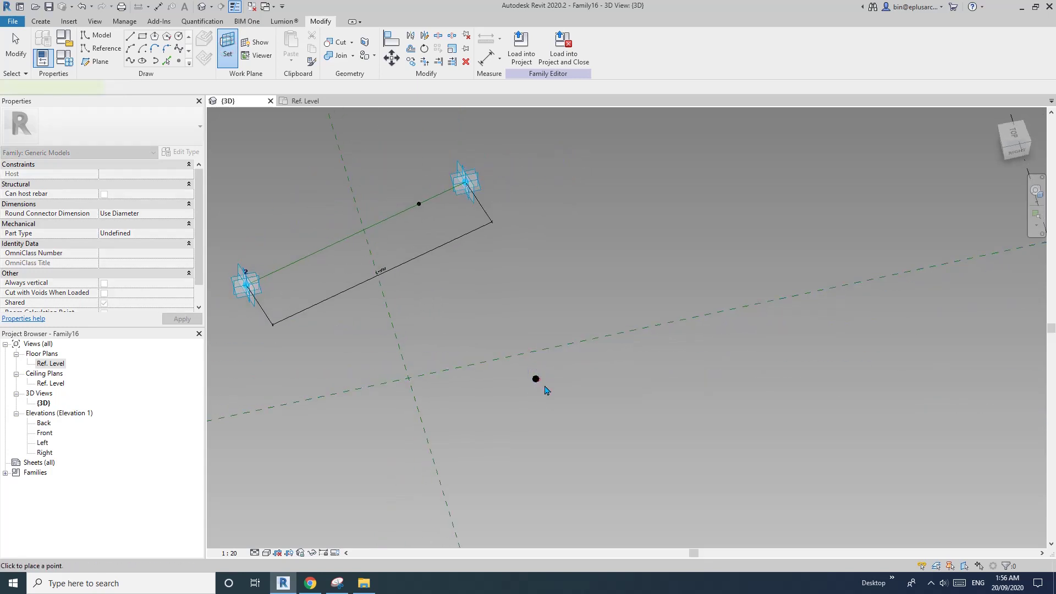
left_click(536, 379)
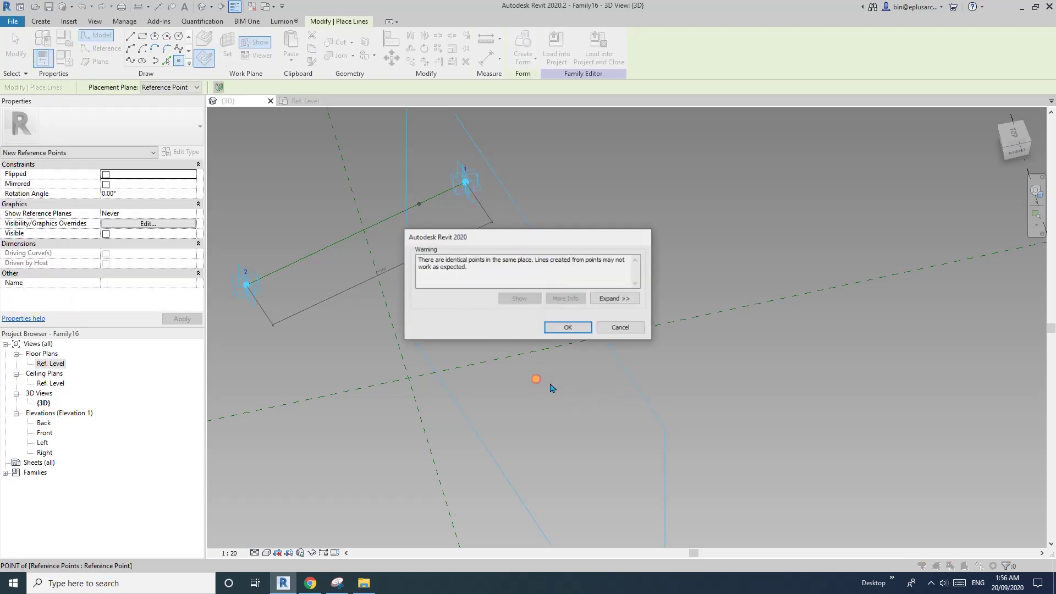
left_click(572, 330)
key("Escape")
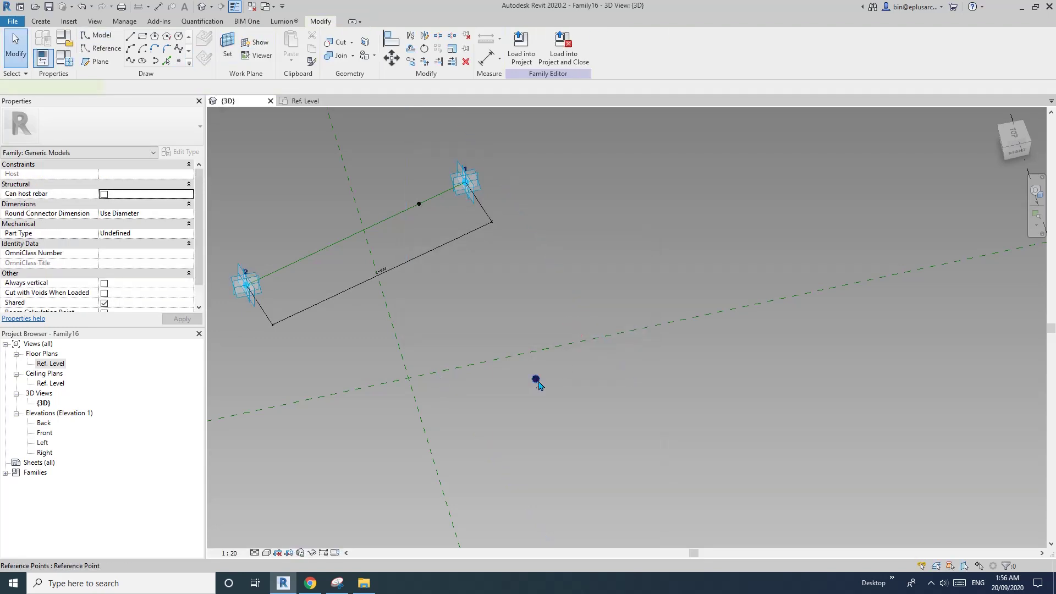
Step: Associate the offset of the newly placed reference point with a new instance family parameter named y
left_click(537, 380)
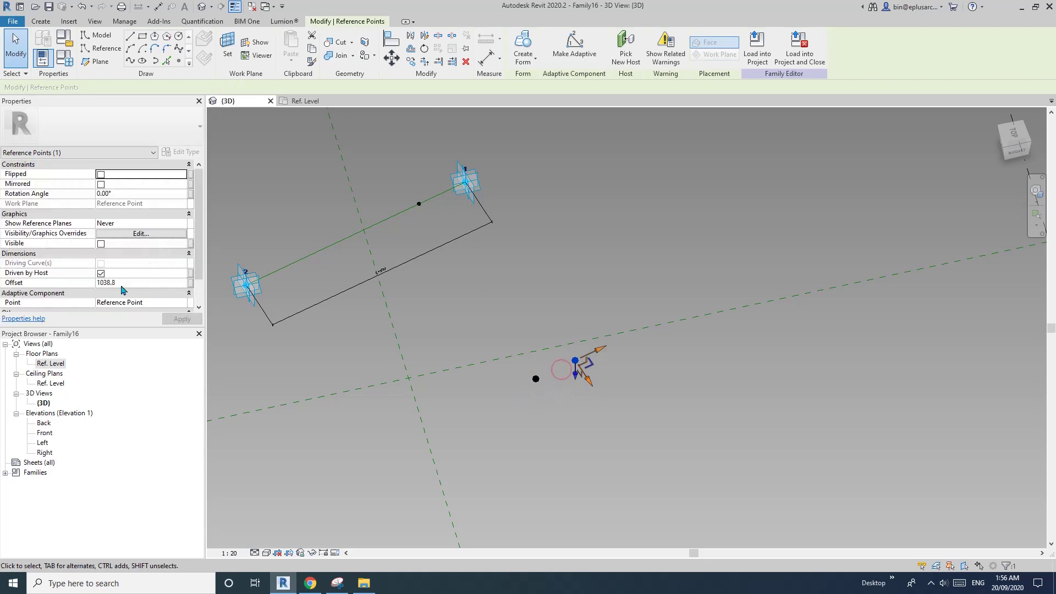
mouse_move(684, 351)
middle_mouse_down()
mouse_move(636, 352)
mouse_move(616, 333)
mouse_move(603, 336)
middle_mouse_up()
left_click(191, 282)
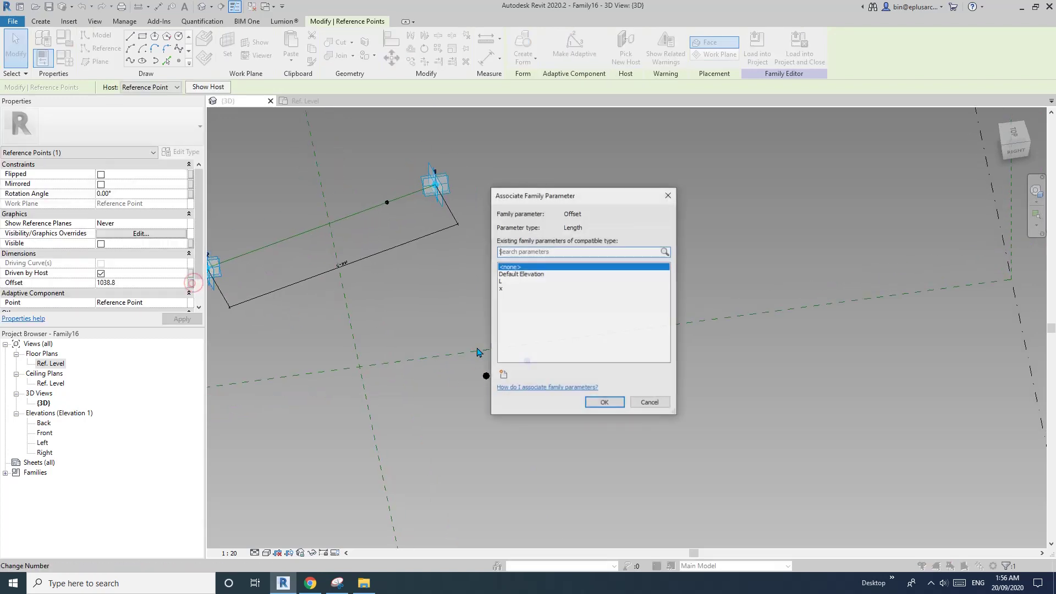
left_click(503, 375)
type("y")
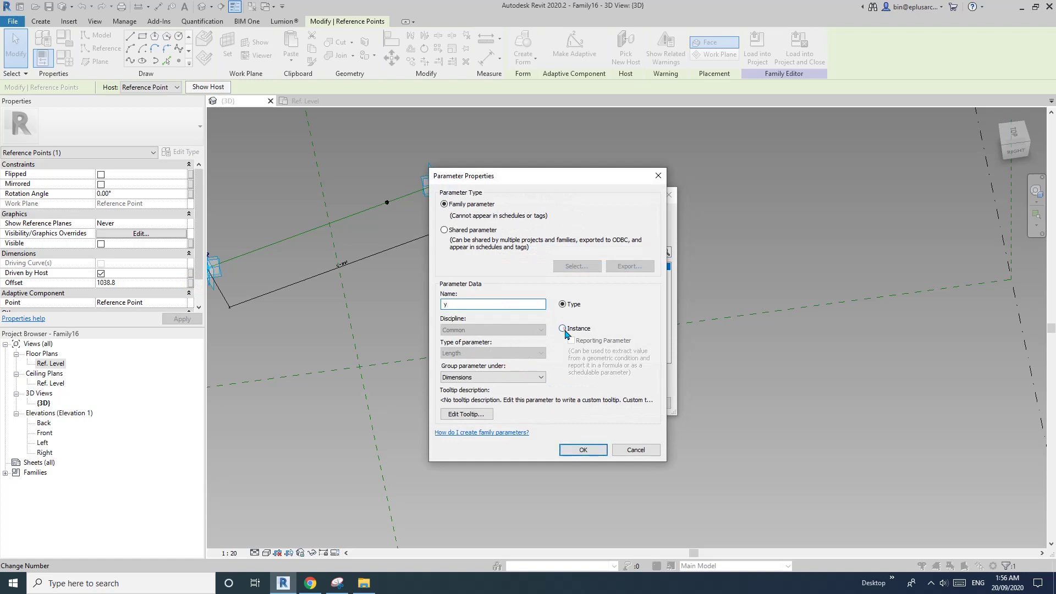
left_click(562, 329)
left_click(583, 450)
left_click(599, 402)
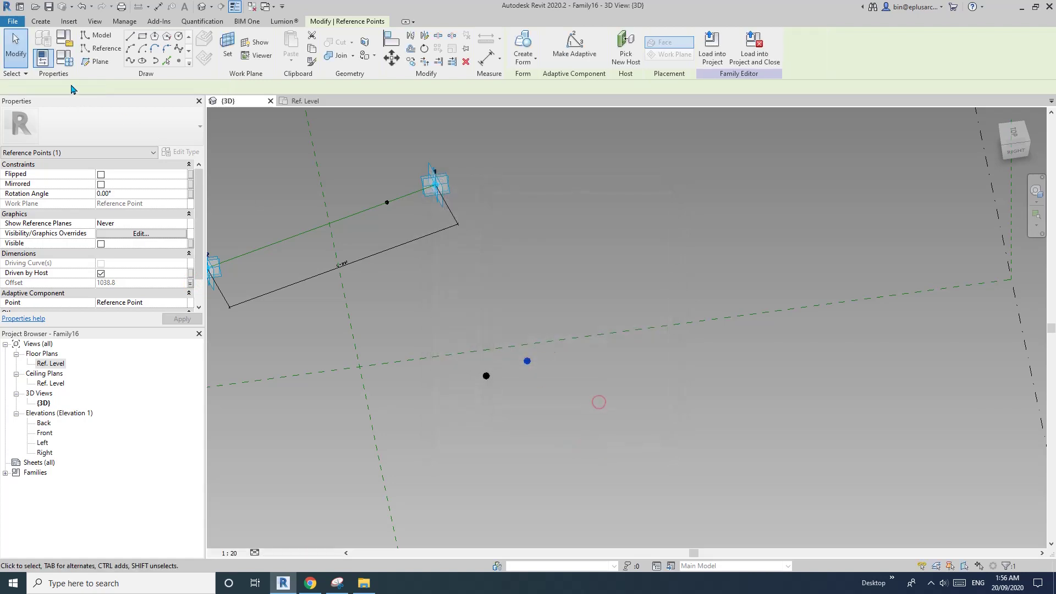
Step: Give parameter y the formula L * sin(18°) in the family types
left_click(64, 57)
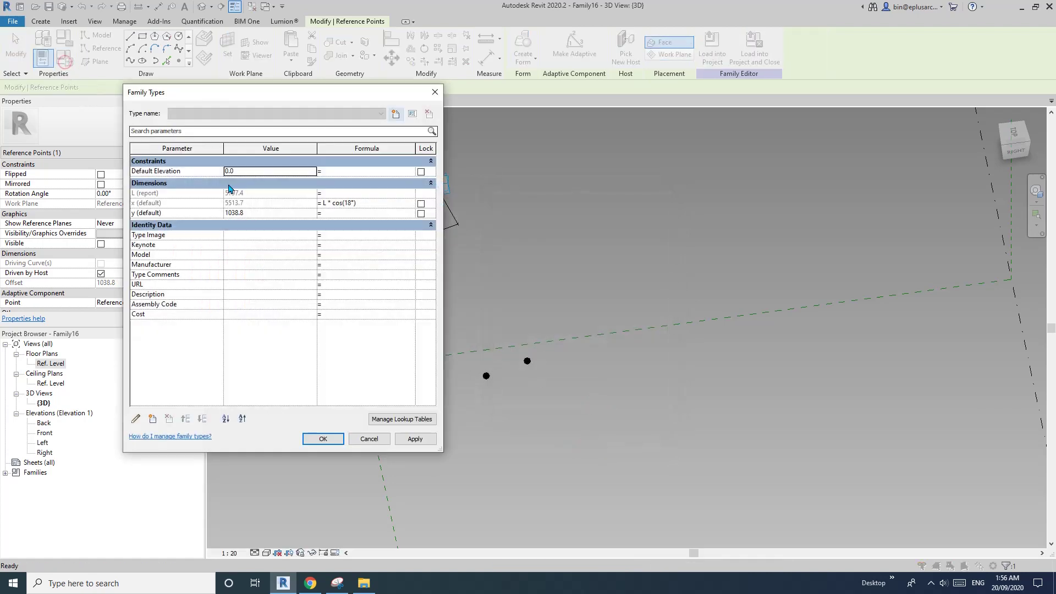
left_click(334, 214)
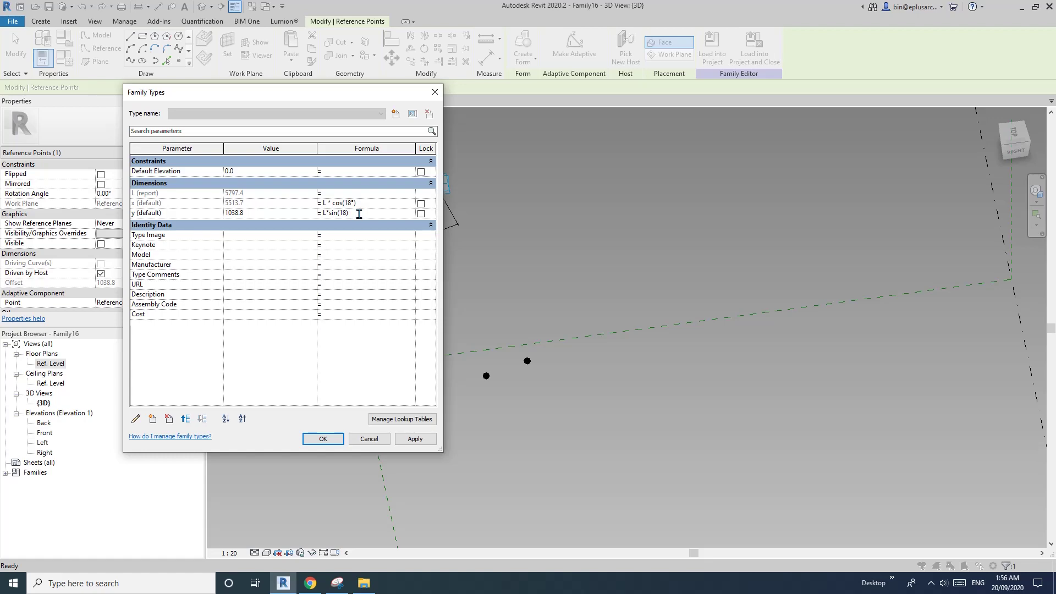
left_click(322, 439)
Step: Set the normalized curve parameter of the point hosted on the reference line to 1
mouse_move(545, 352)
middle_mouse_down("shift")
mouse_move(573, 337)
mouse_move(548, 338)
middle_mouse_up("shift")
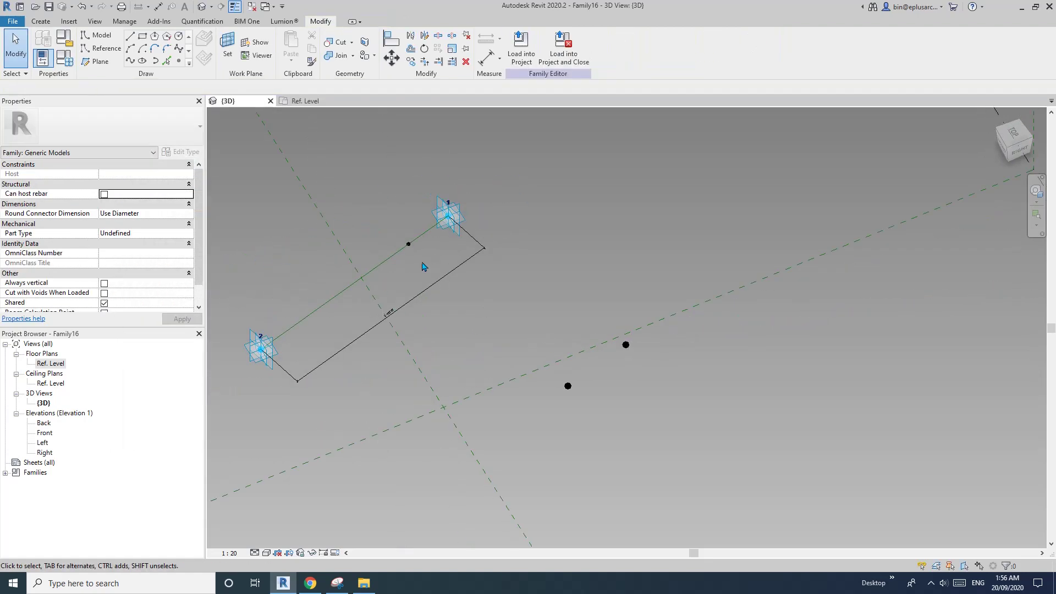
left_click(409, 250)
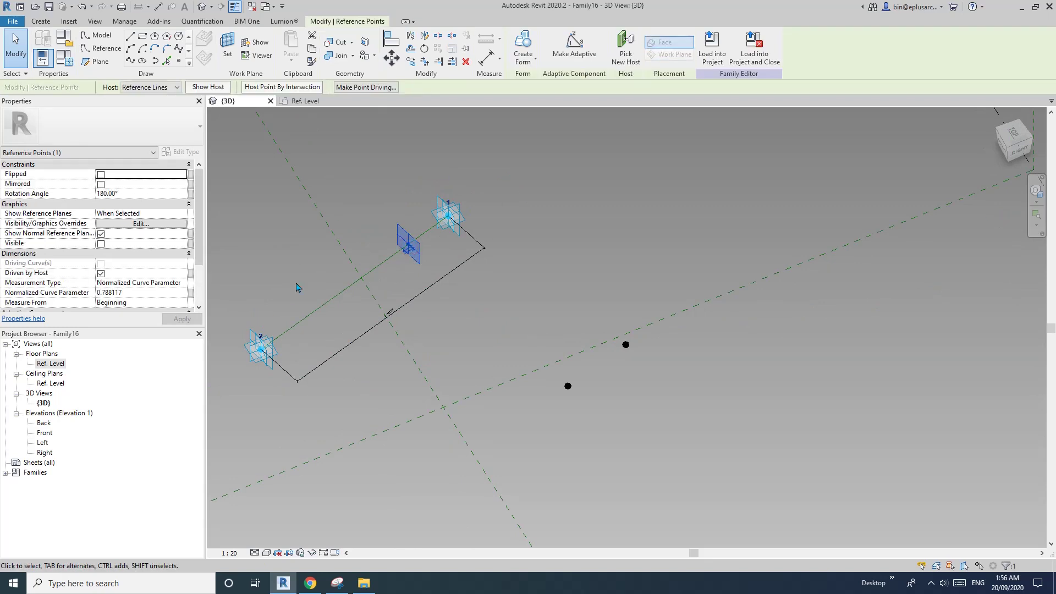
left_click(144, 293)
type("1")
left_click(182, 319)
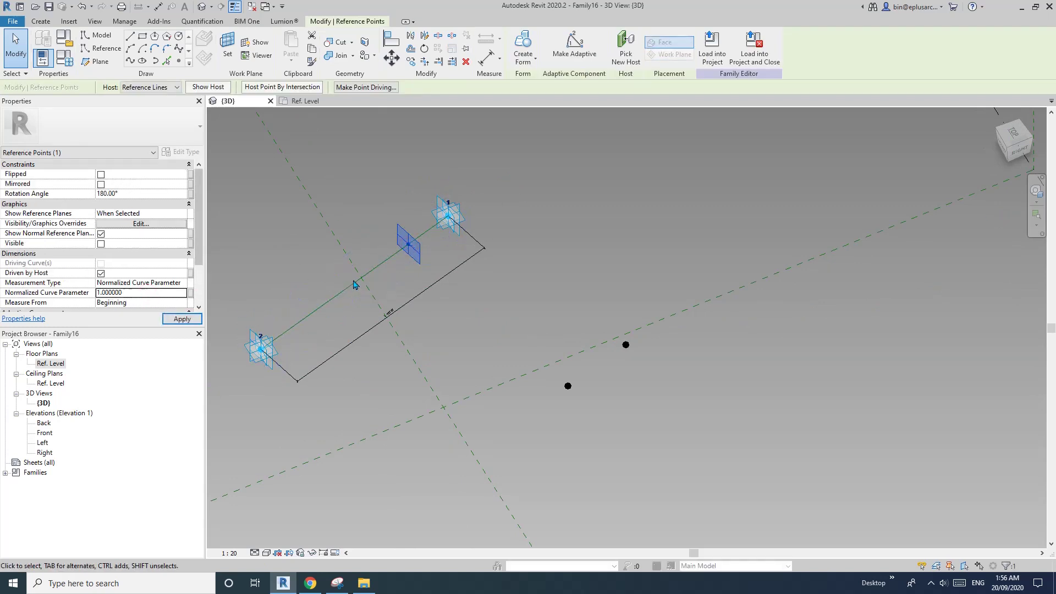
left_click(562, 226)
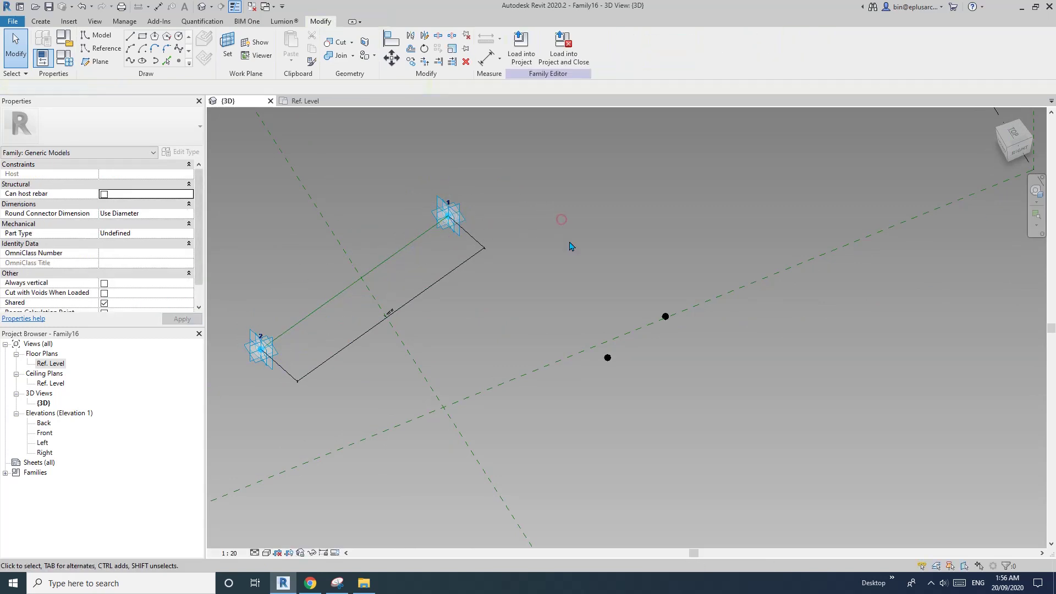
Step: In the top view, move adaptive point 1 to about 3200 from the vertical reference plane and 2800 from the horizontal one
scroll(570, 245, "down", 2)
middle_click_drag(550, 275, 844, 224, "shift")
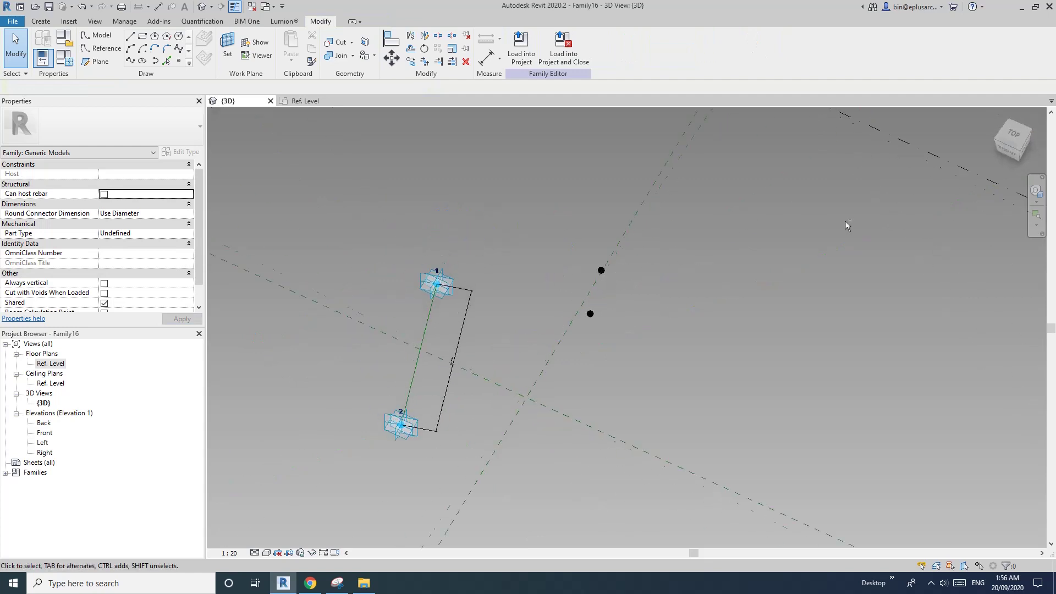
left_click(1013, 134)
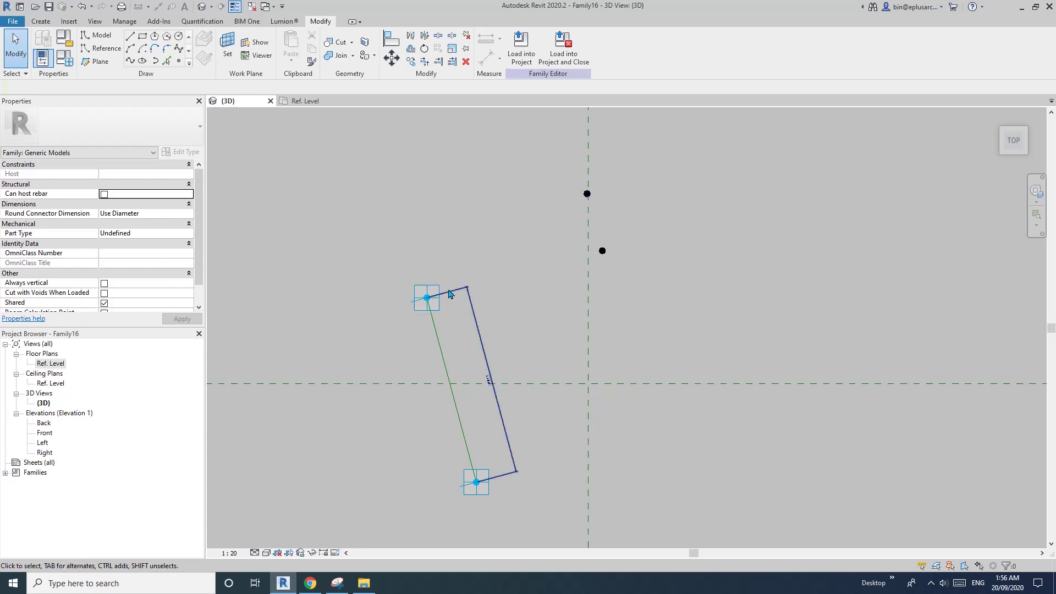
scroll(454, 327, "up", 2)
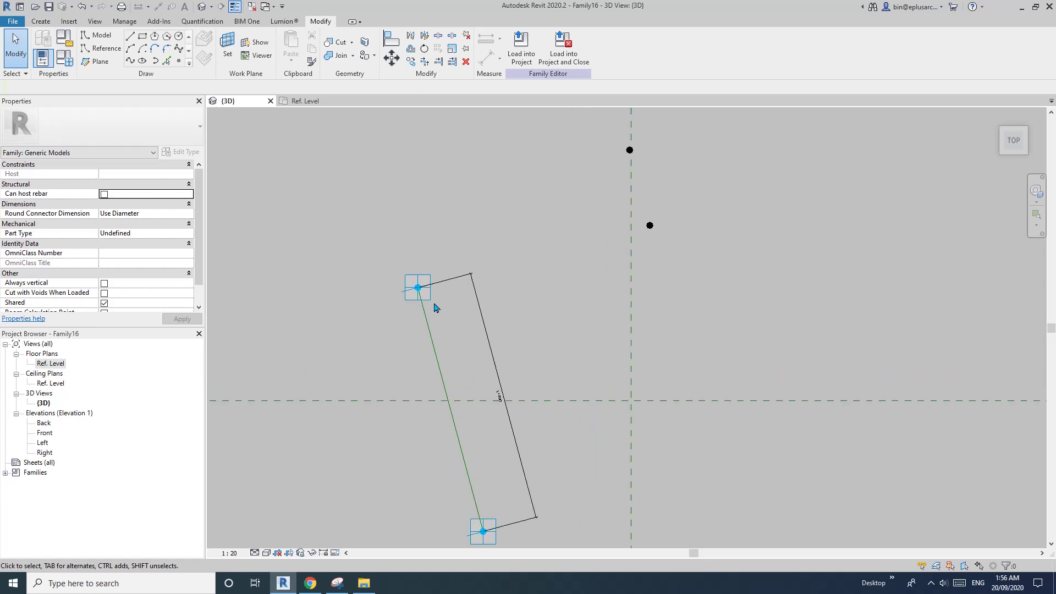
left_click(419, 289)
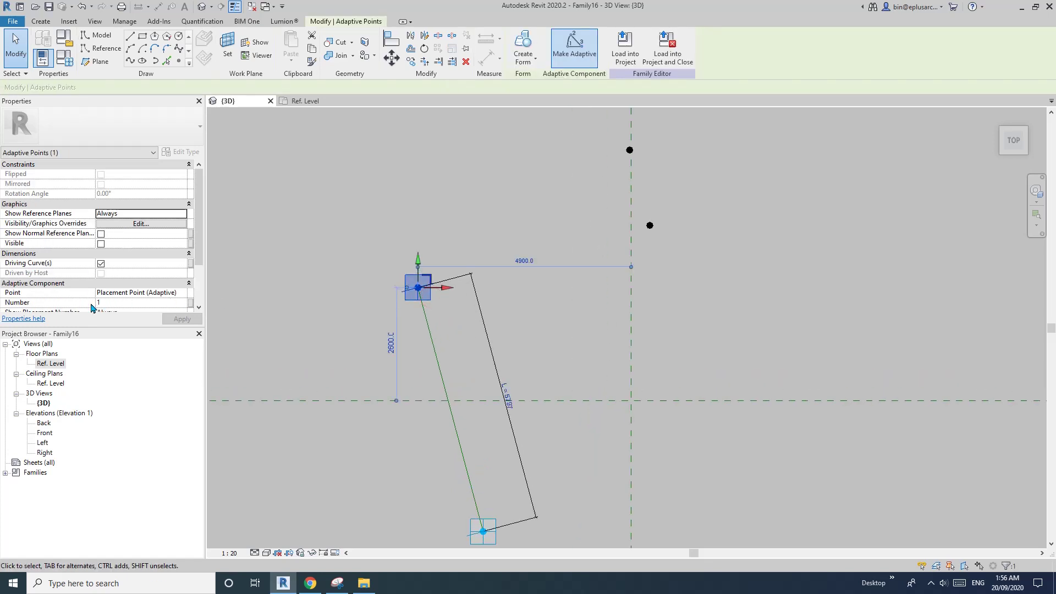
scroll(92, 308, "down", 1)
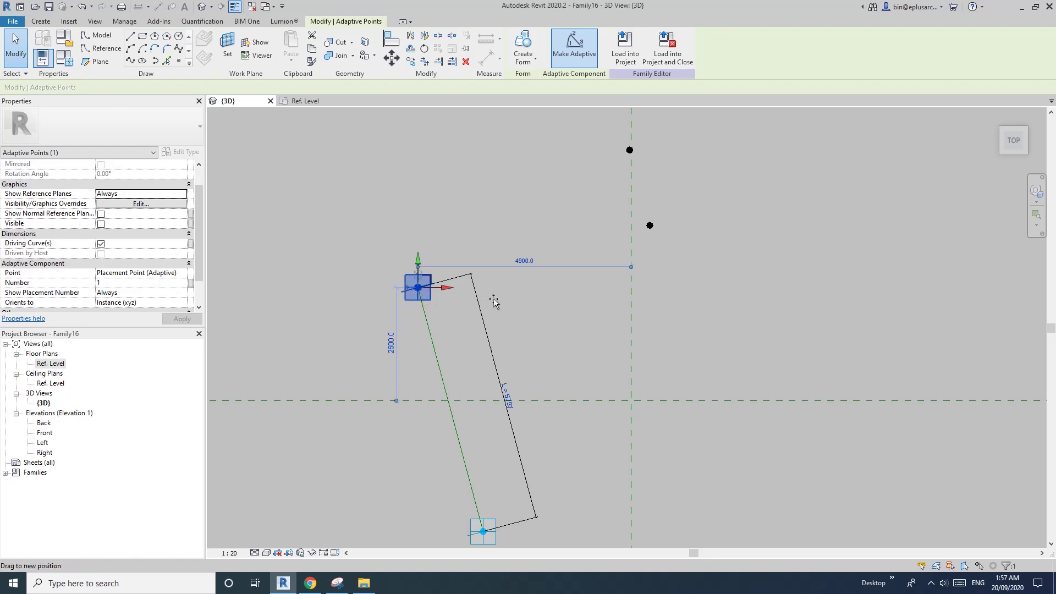
left_click_drag(494, 302, 510, 273)
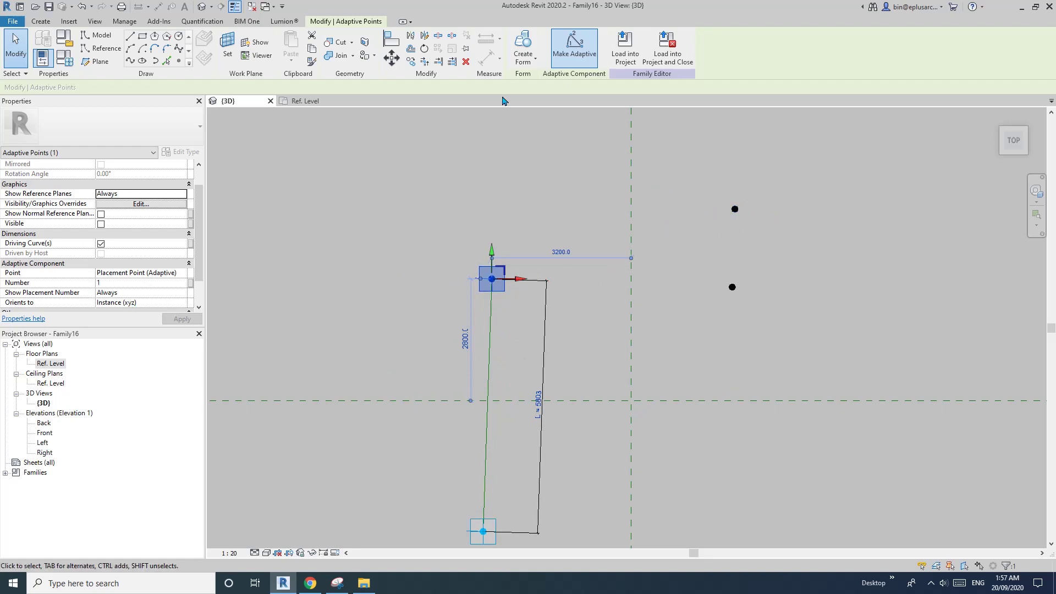
Step: Connect adaptive point 1 and the y-offset point with a spline through points, and make it a reference line
left_click(735, 209, "ctrl")
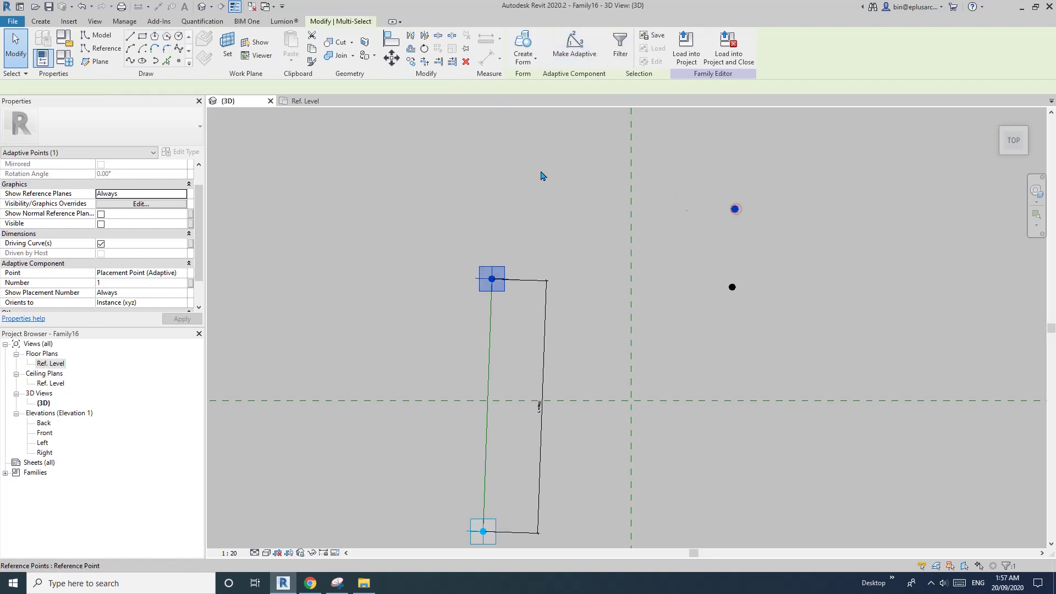
left_click(131, 62)
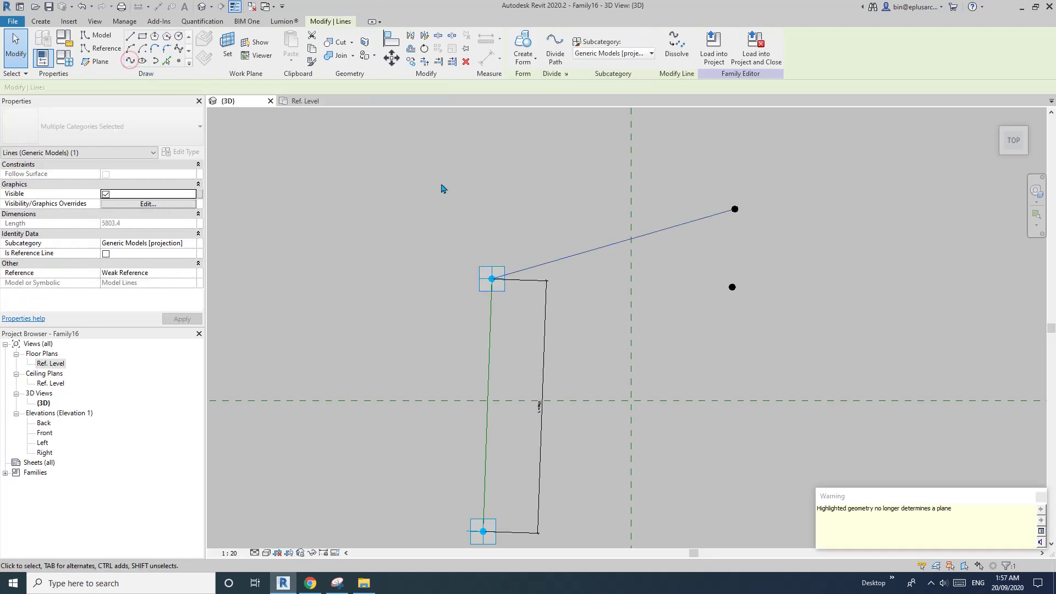
left_click(106, 255)
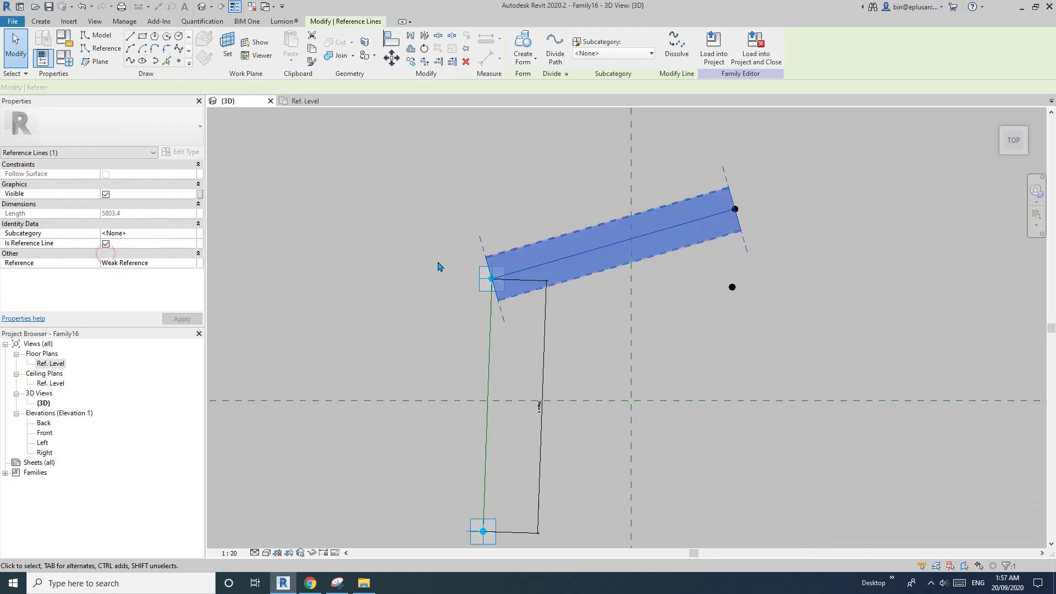
scroll(435, 251, "down", 2)
key("Escape")
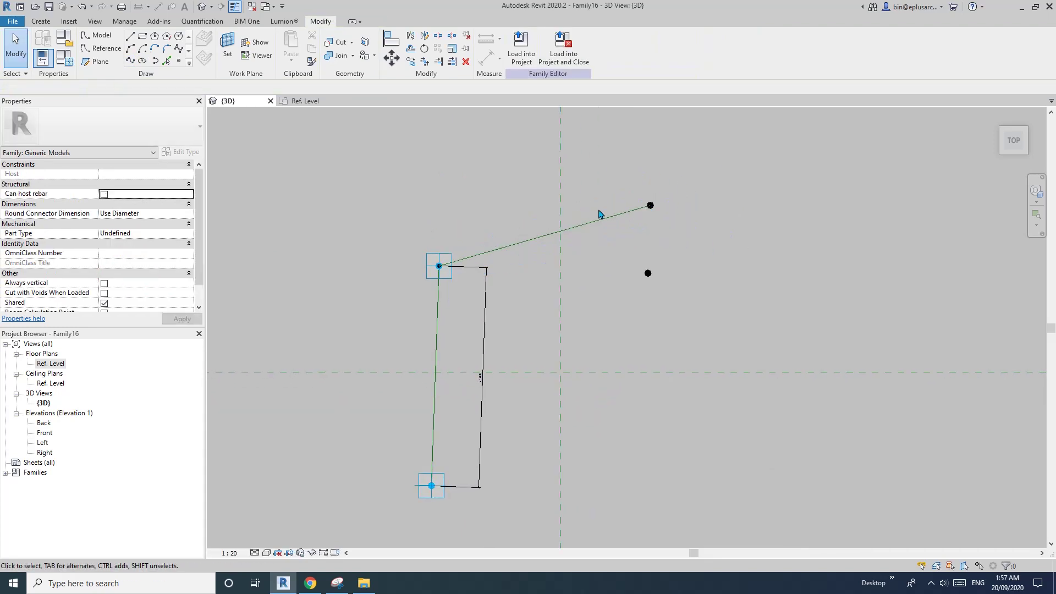
left_click(428, 269)
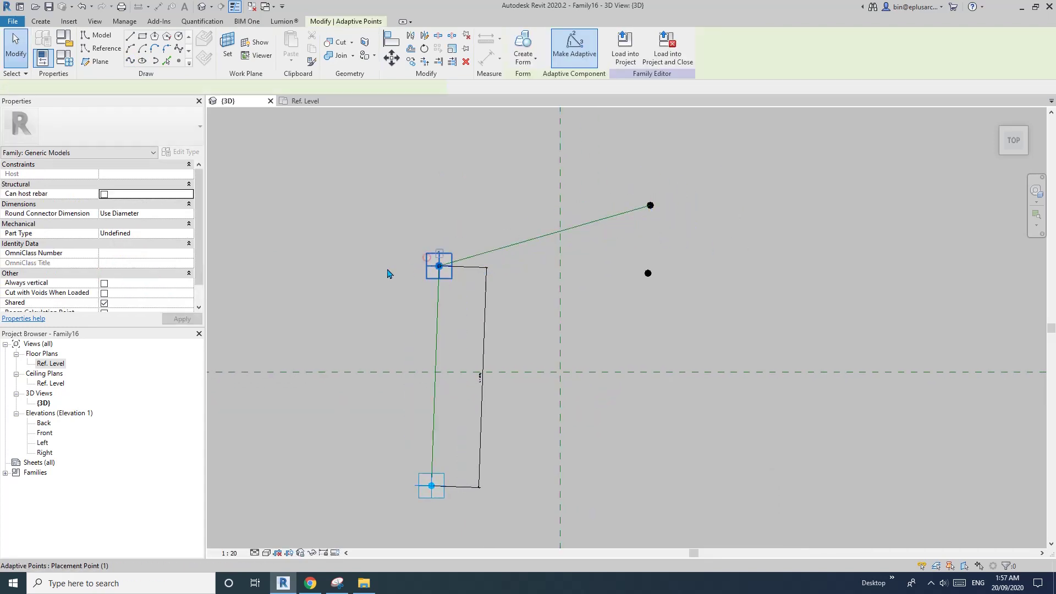
left_click_drag(377, 272, 409, 260)
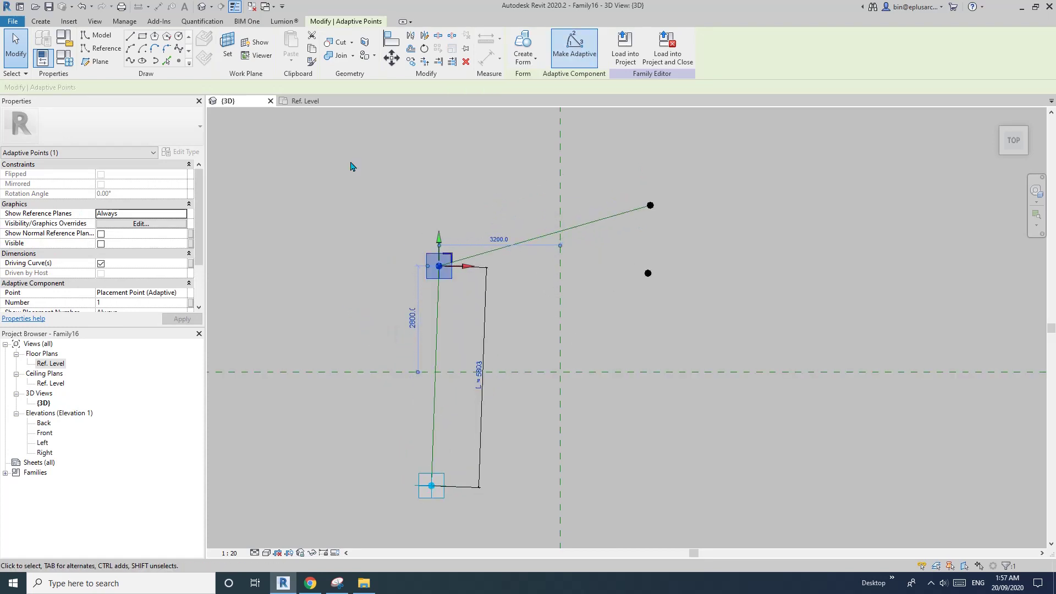
key("Escape")
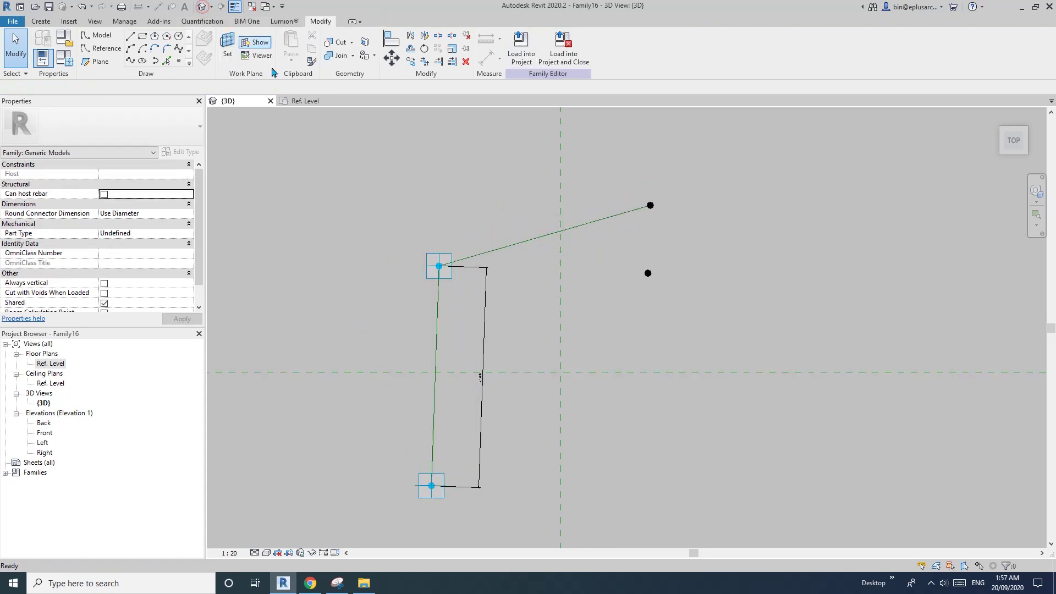
middle_click_drag(547, 347, 519, 267, "shift")
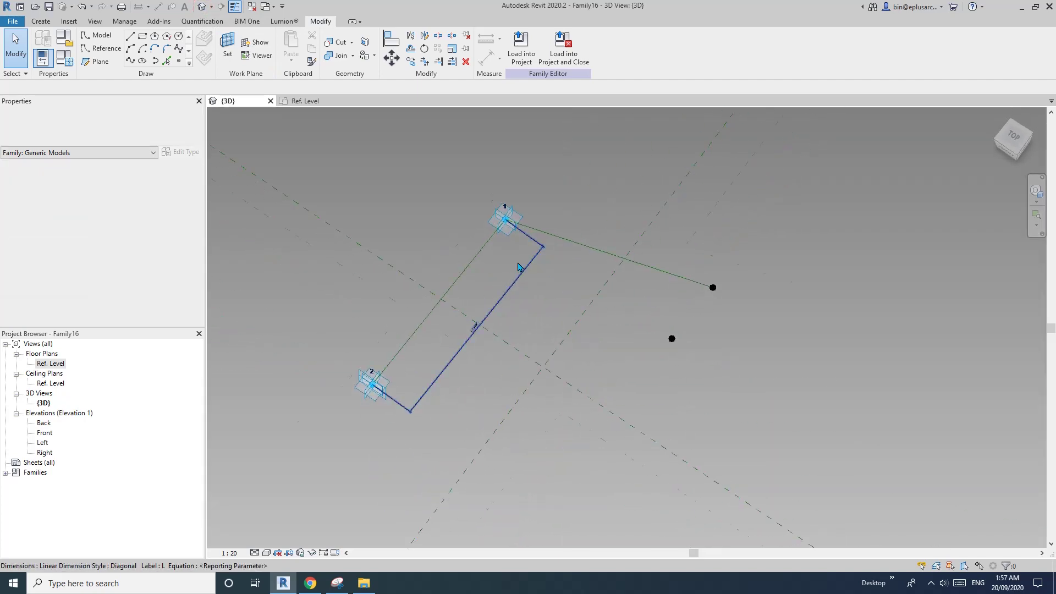
scroll(518, 266, "up", 2)
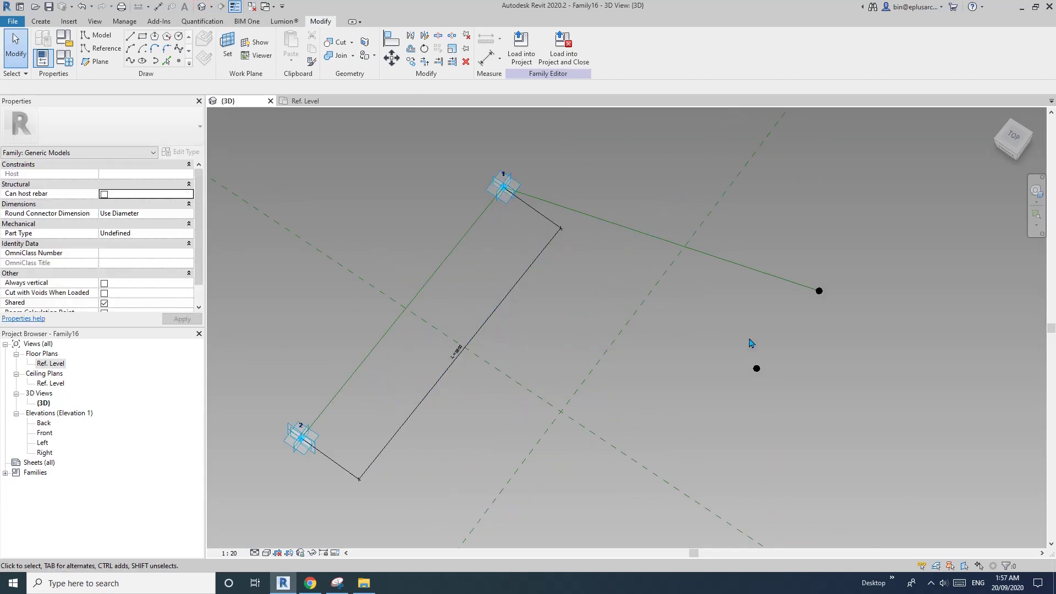
scroll(569, 381, "down", 1)
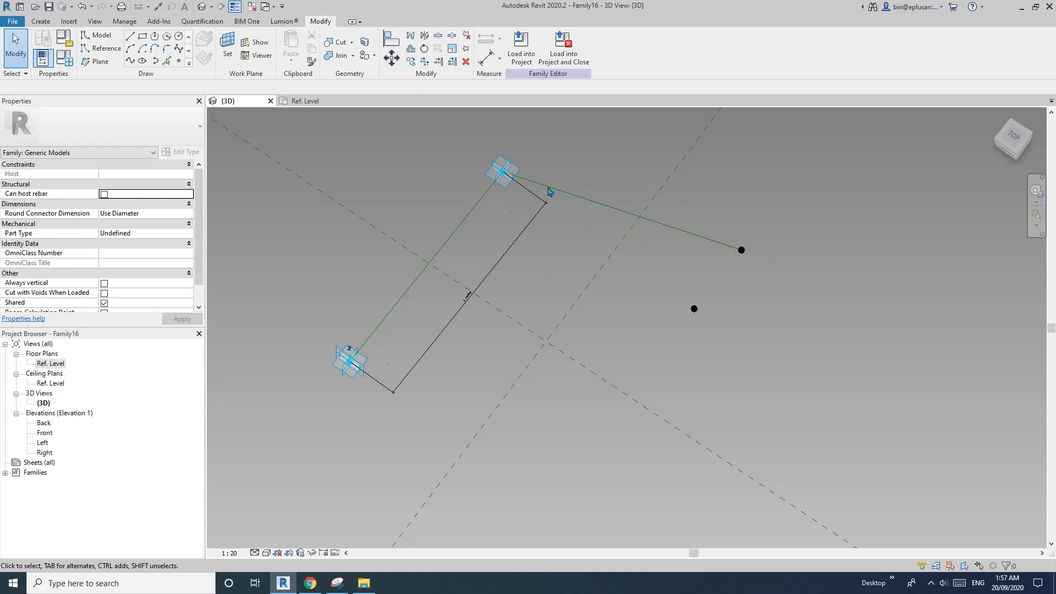
scroll(710, 294, "up", 1)
scroll(481, 192, "up", 2)
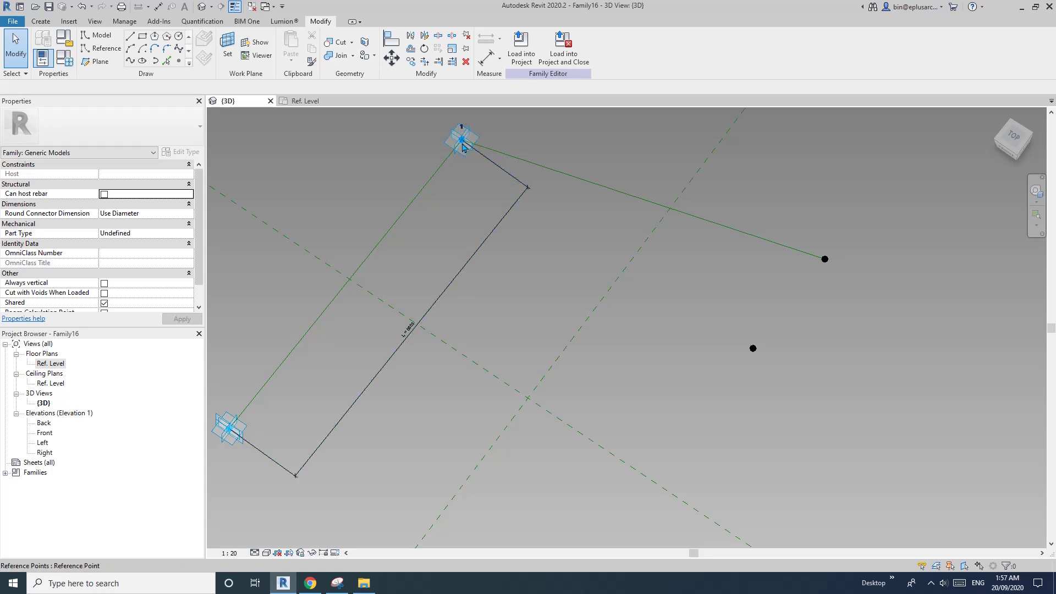
Step: Make two copies of the hosted point together with its x-offset and y-offset points, using Copy with the multiple option
left_click(464, 174)
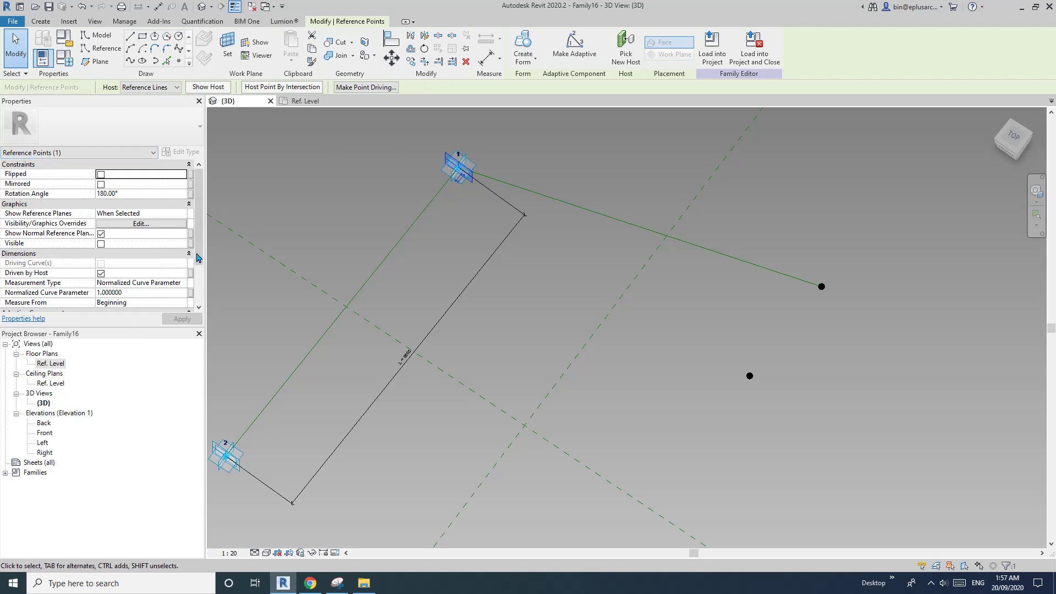
scroll(198, 257, "down", 1)
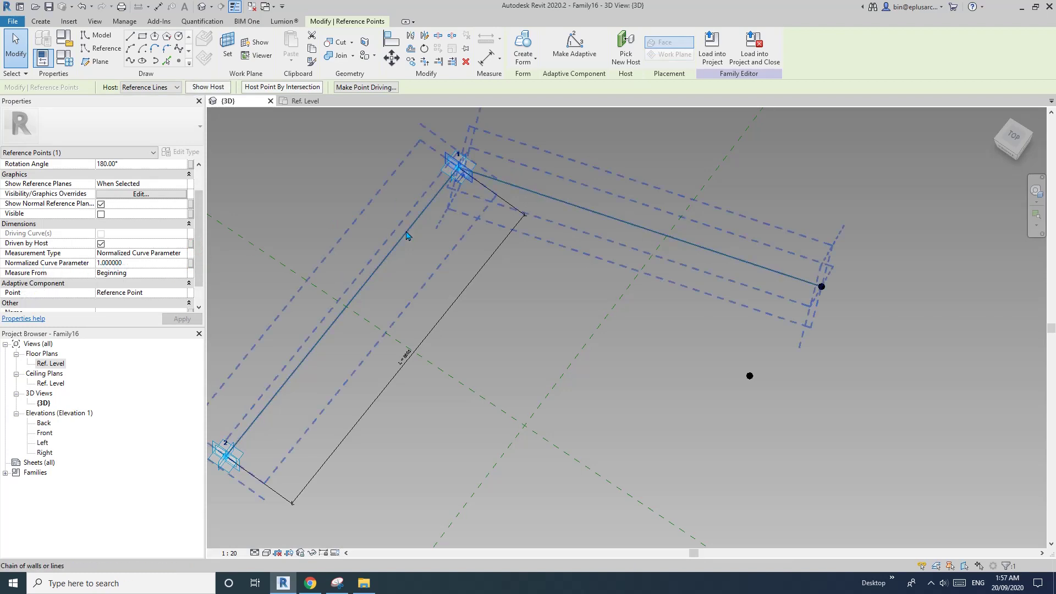
scroll(157, 270, "up", 2)
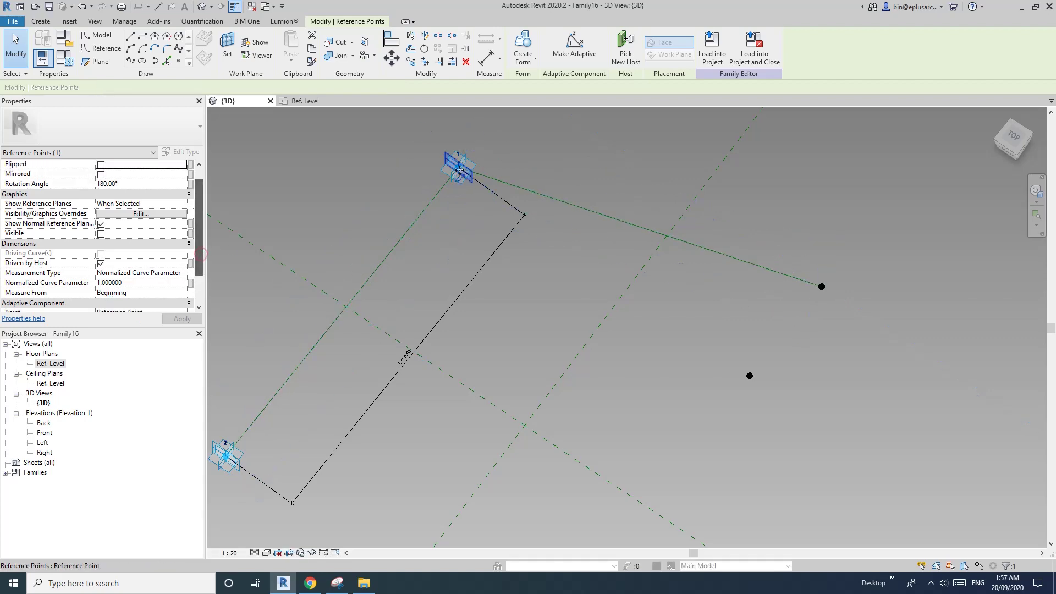
left_click(750, 377)
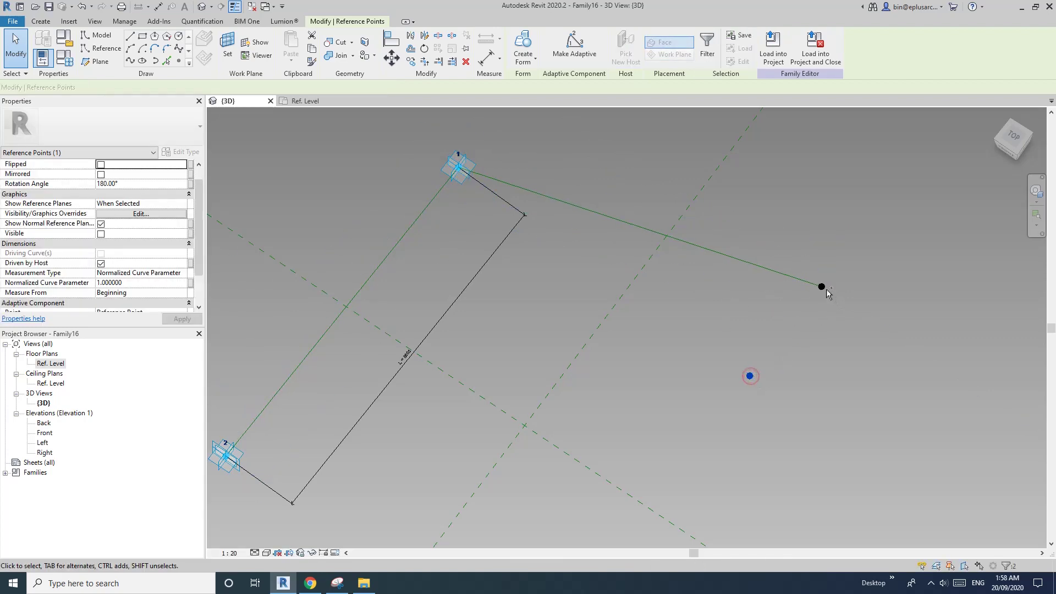
left_click(822, 287, "ctrl")
scroll(456, 379, "down", 2)
middle_click_drag(464, 391, 490, 349)
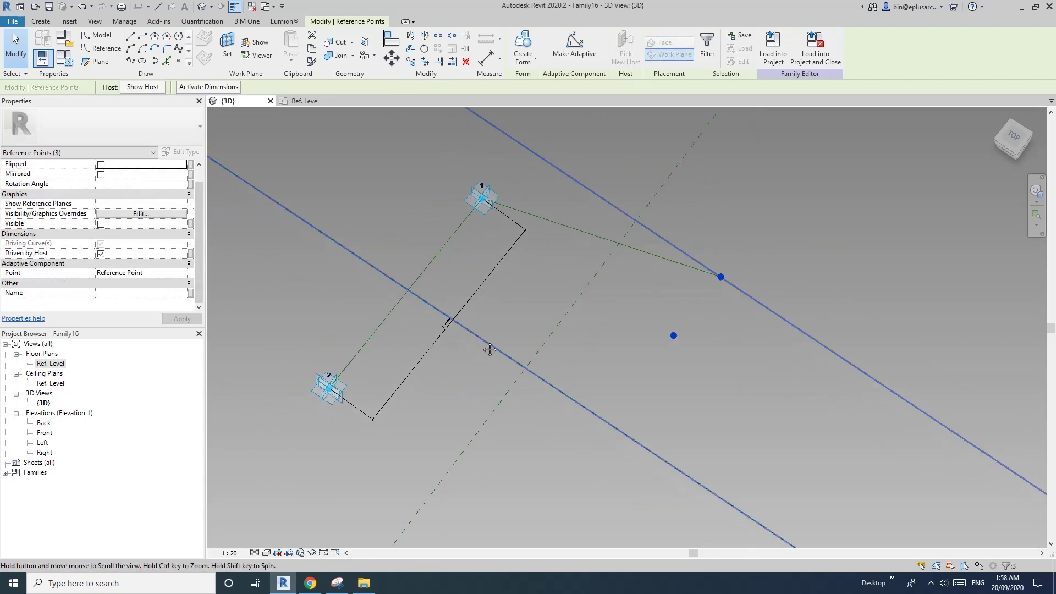
key("c")
key("c")
left_click(533, 300)
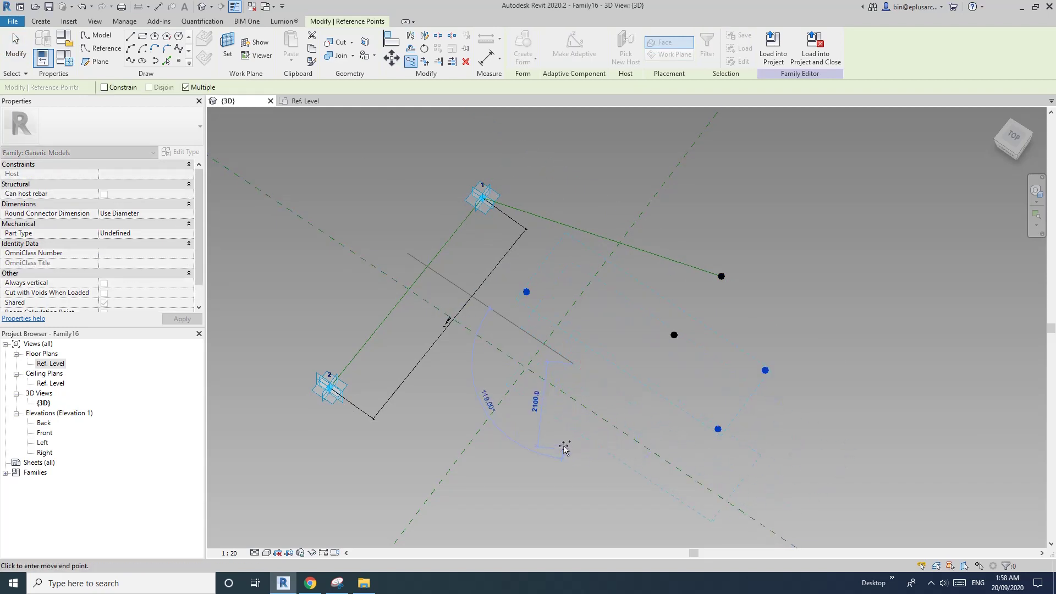
middle_click_drag(565, 448, 535, 371)
middle_click_drag(676, 310, 587, 396)
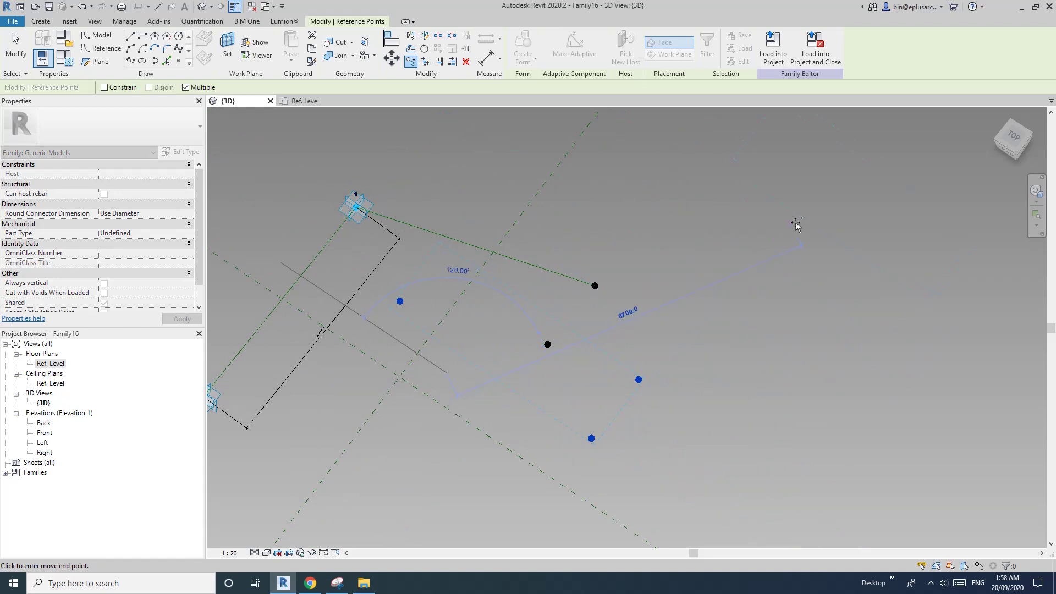
left_click(764, 284)
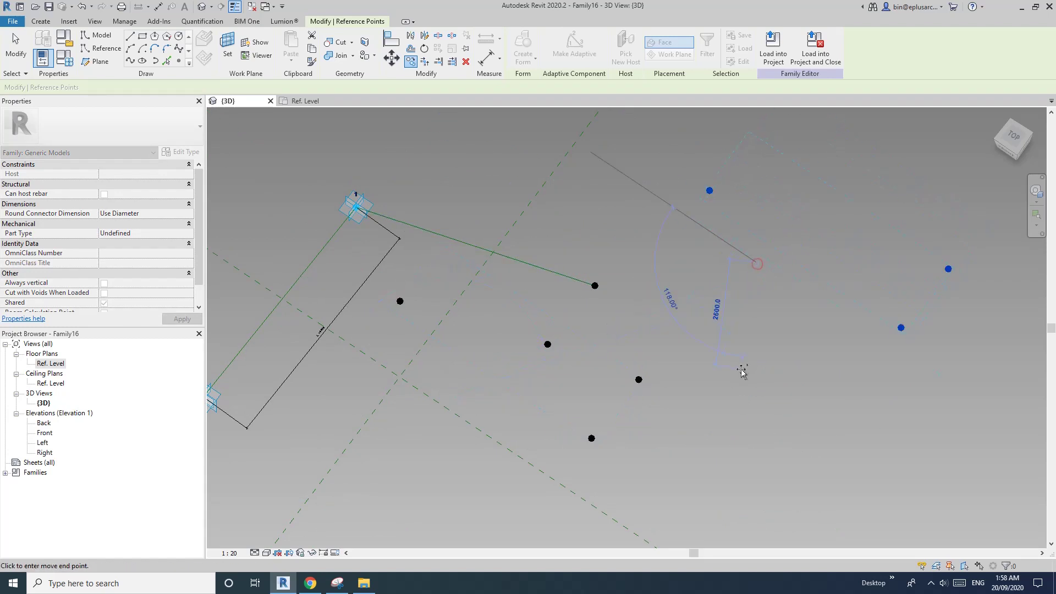
key("Escape")
key("Escape")
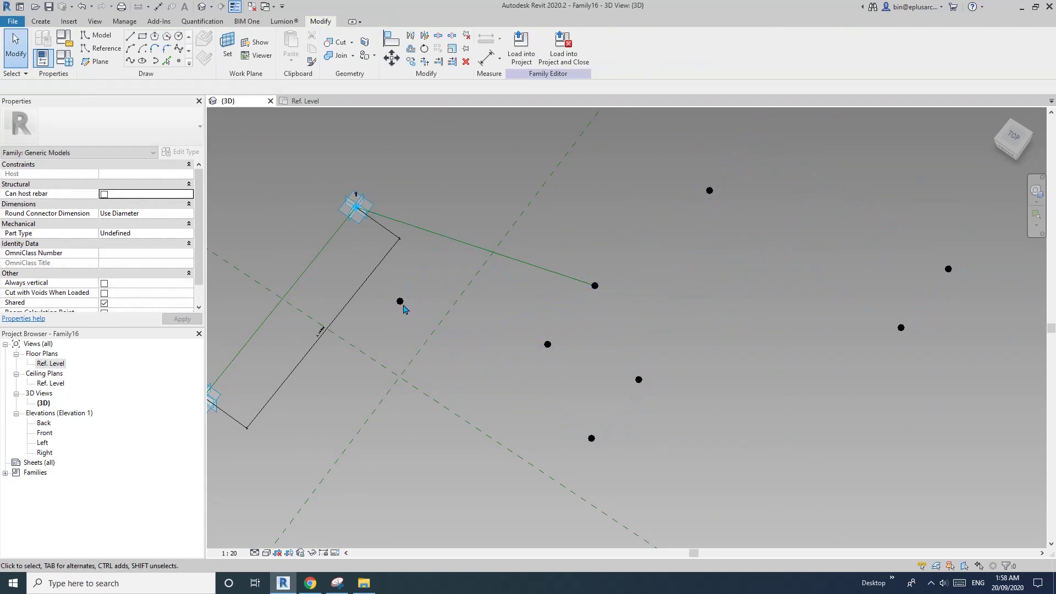
Step: Rehost the base point of the first copied set onto the reference line between adaptive points 1 and 2, nearer point 2
left_click_drag(401, 302, 388, 336)
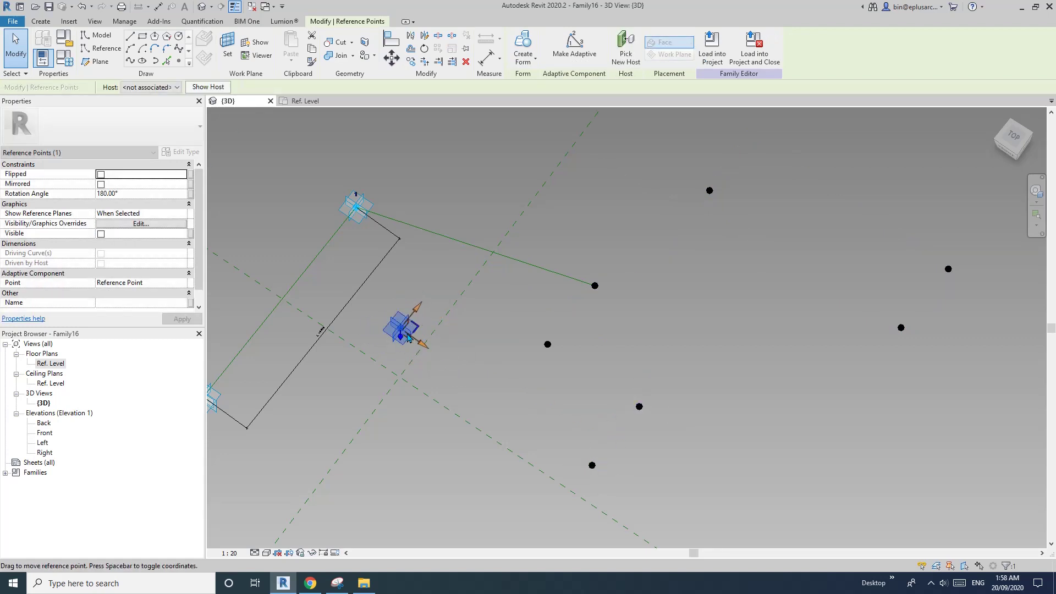
middle_click_drag(393, 335, 536, 269)
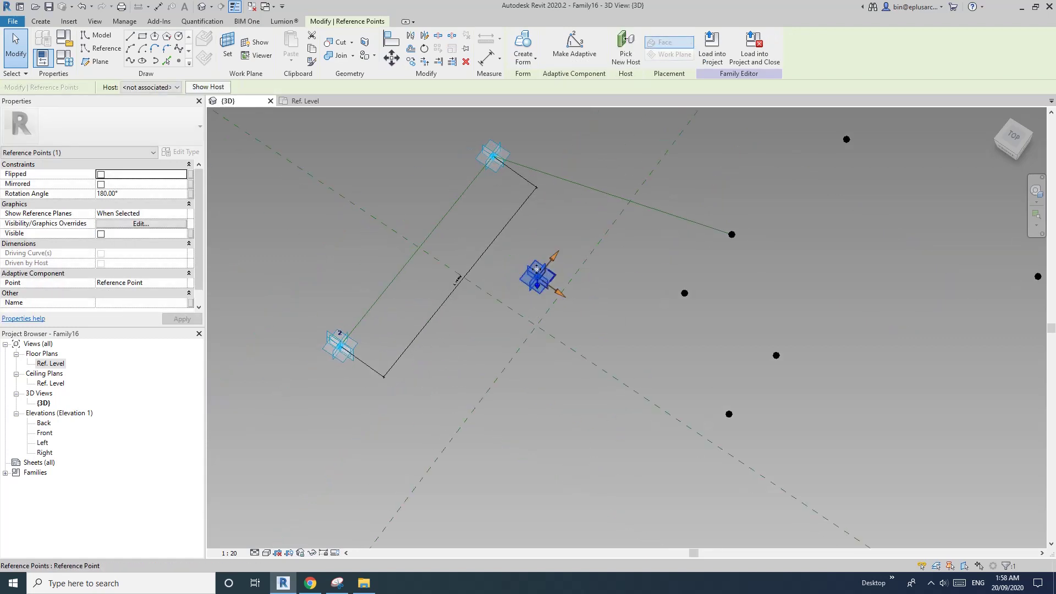
left_click(626, 47)
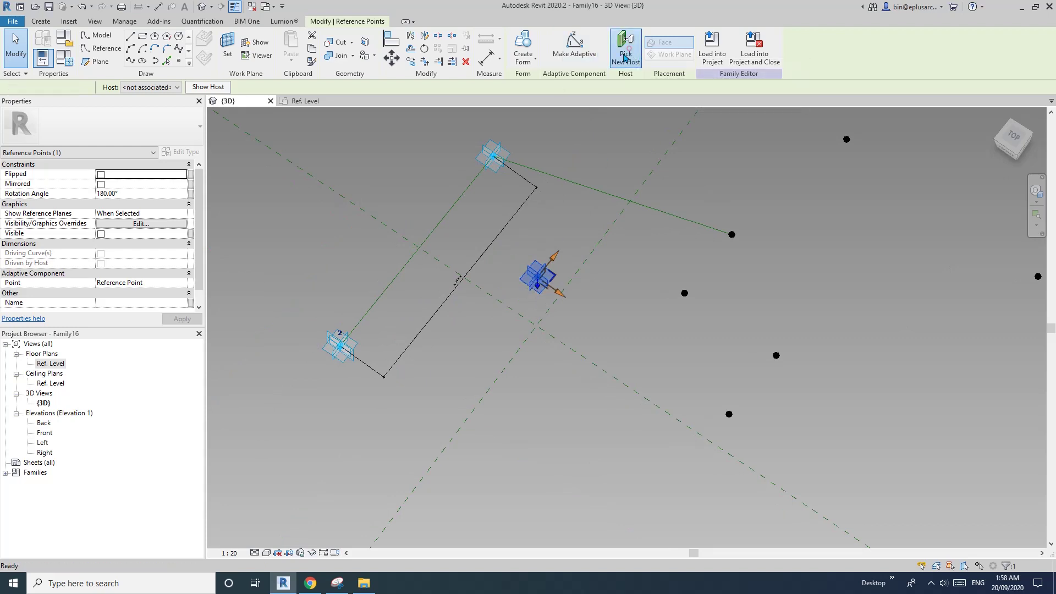
left_click(376, 307)
middle_click_drag(479, 385, 533, 302)
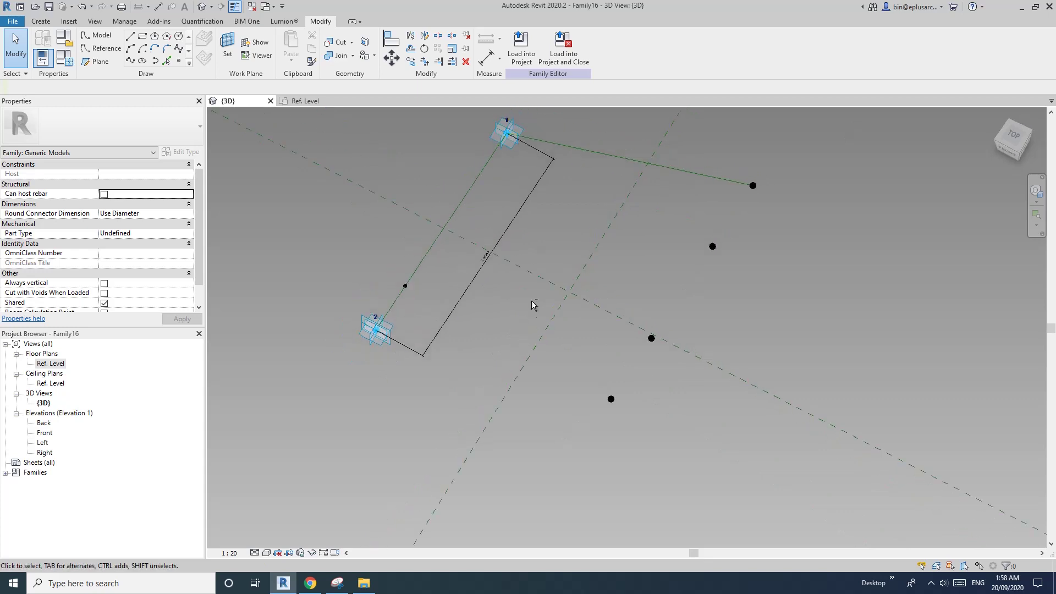
middle_click_drag(571, 349, 566, 361, "shift")
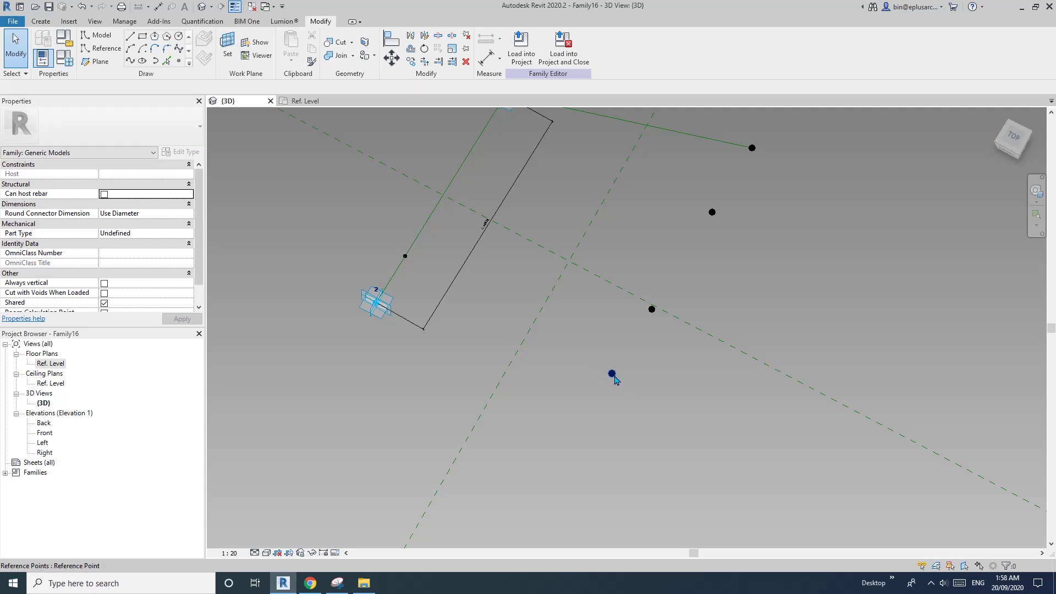
Step: Set the rotation angle of the first copied set's x-offset point to 180° to flip its y-offset point outward
middle_click_drag(611, 395, 623, 292, "shift")
left_click(639, 353)
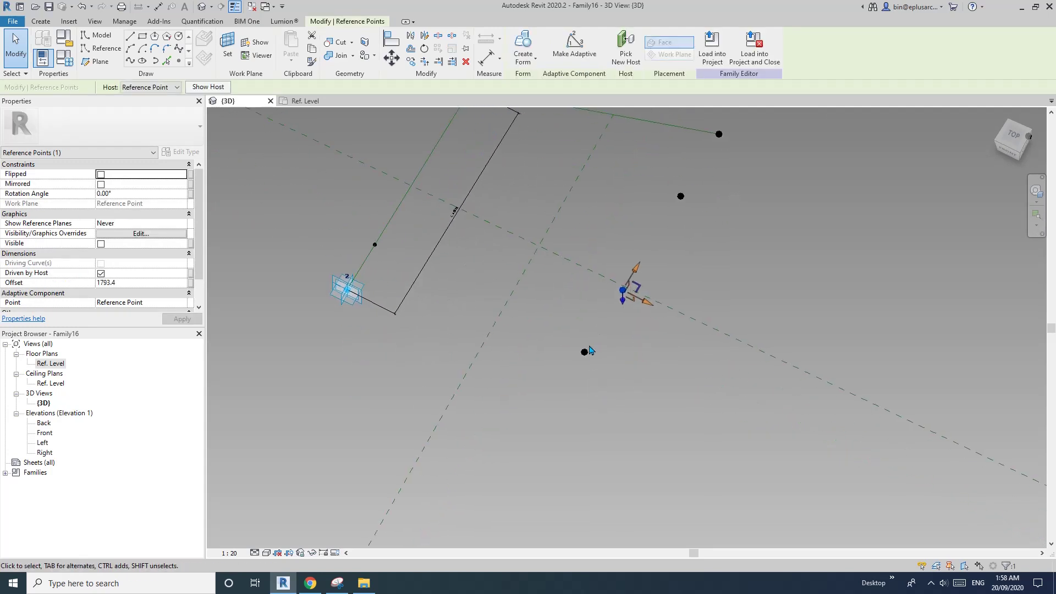
left_click(530, 446)
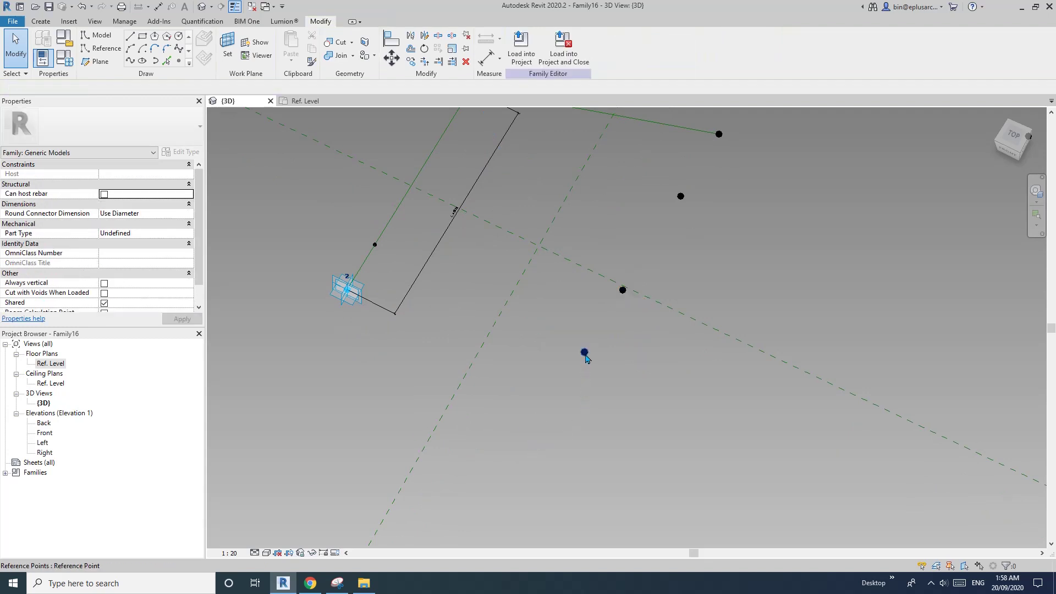
left_click(584, 352)
left_click(141, 196)
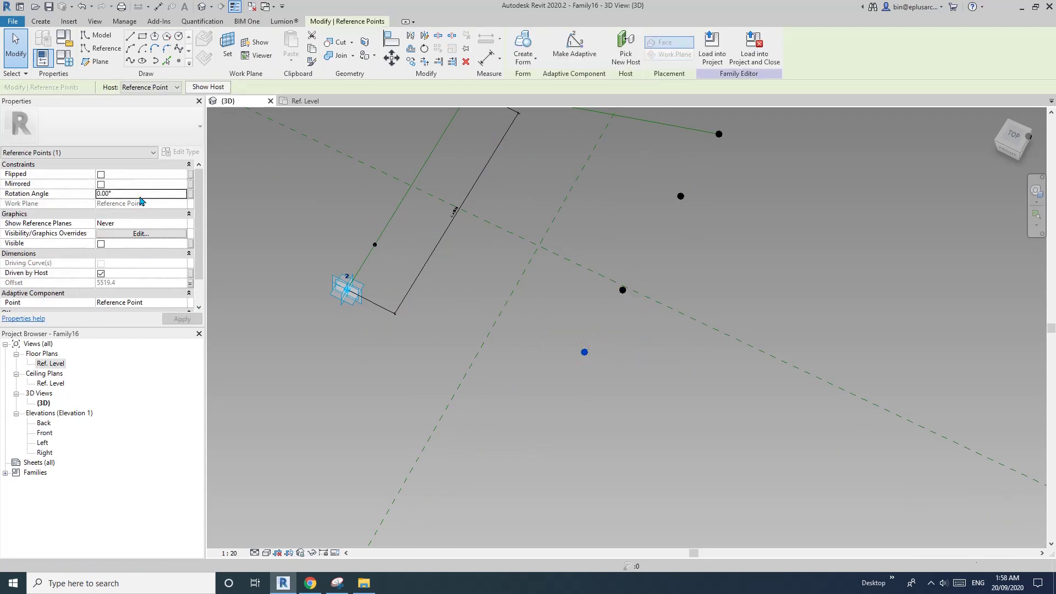
type("180")
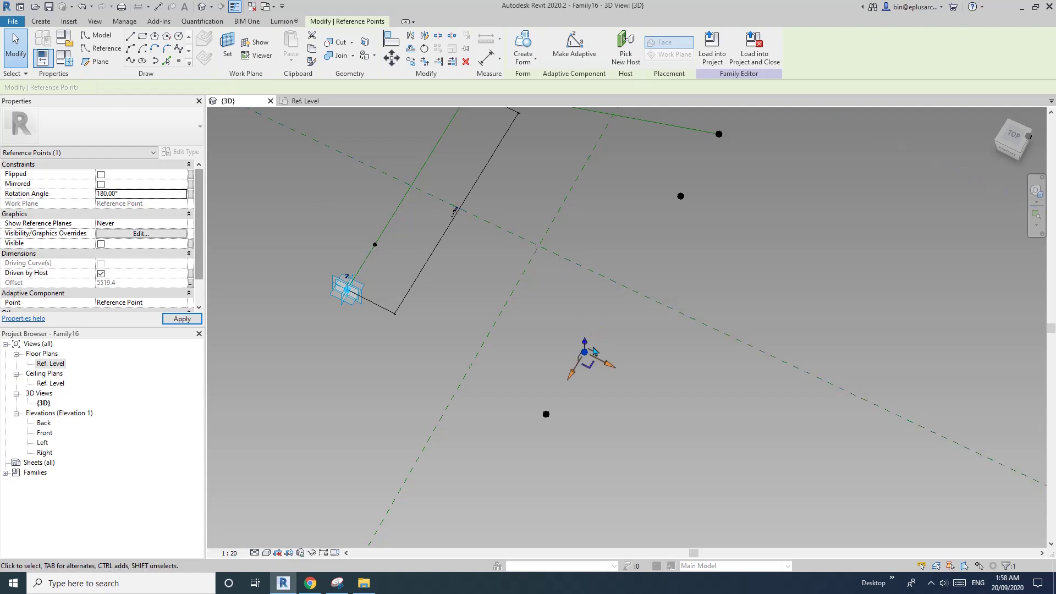
left_click(502, 380)
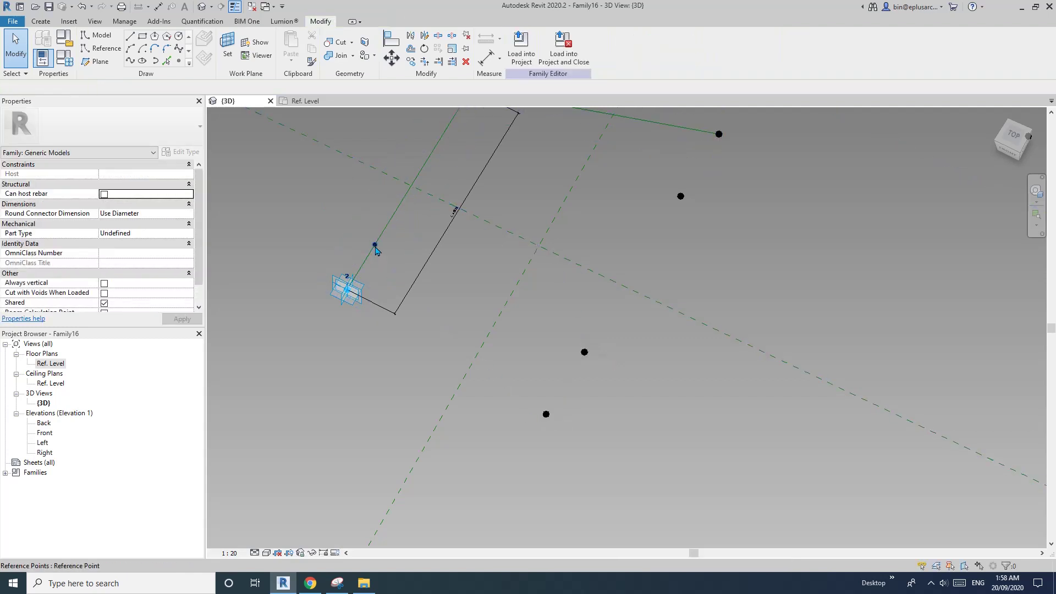
Step: Set the normalized curve parameter of the rehosted base point near adaptive point 2 to 0
left_click(376, 248)
left_click(142, 294)
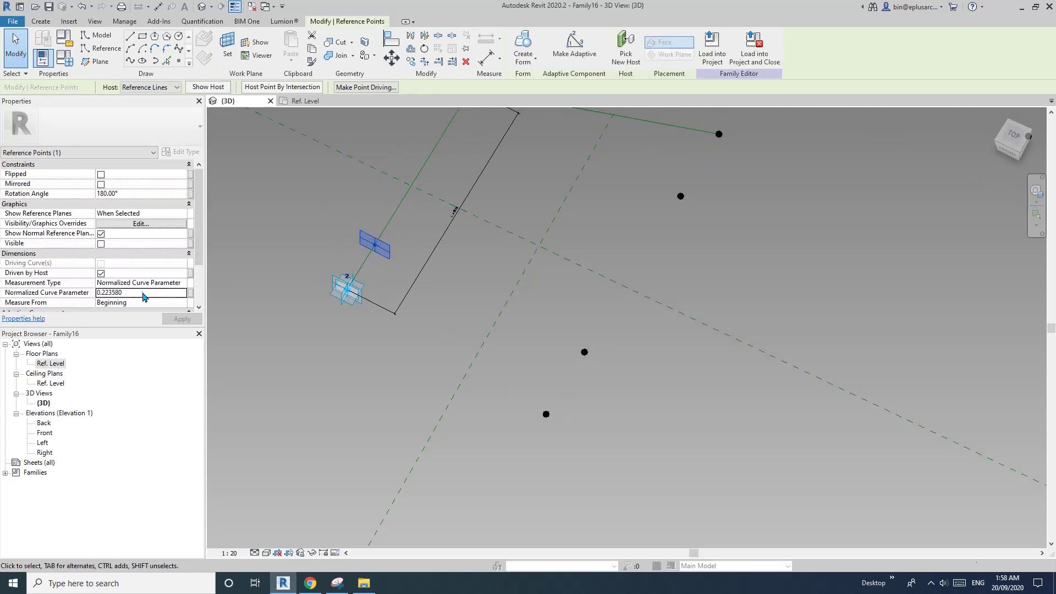
type("0")
Step: Connect adaptive point 2 and the first copied set's y-offset point with a spline through points, and make it a reference line
scroll(531, 264, "down", 2)
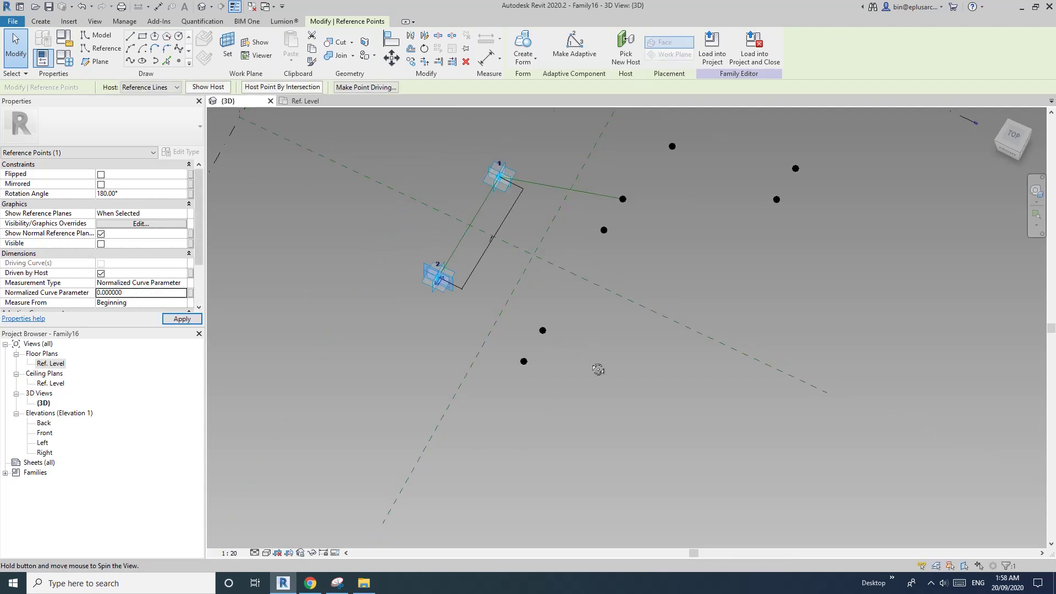
middle_click_drag(599, 370, 528, 367, "shift")
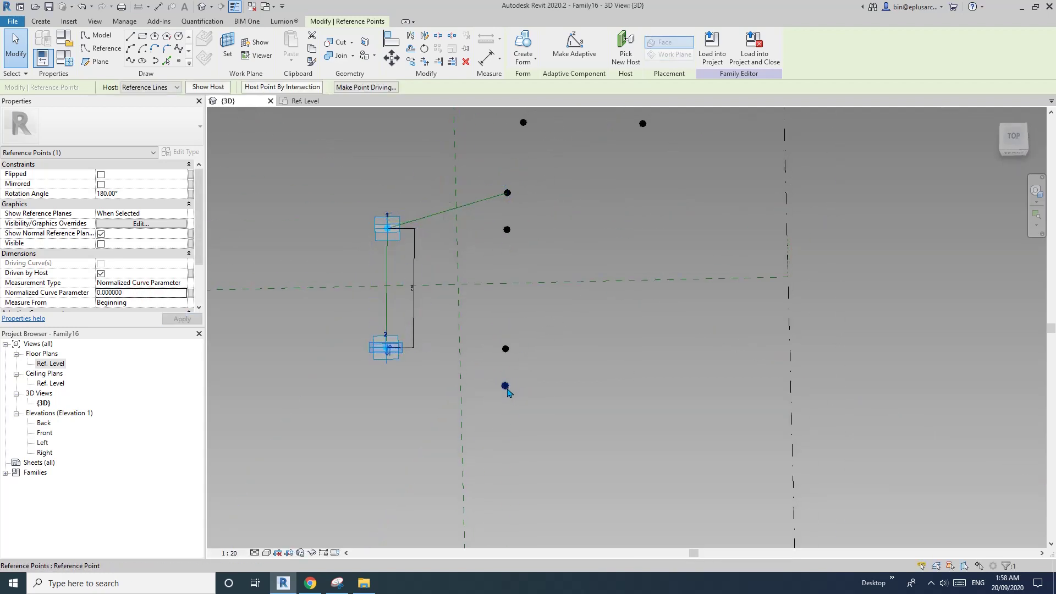
left_click(378, 367)
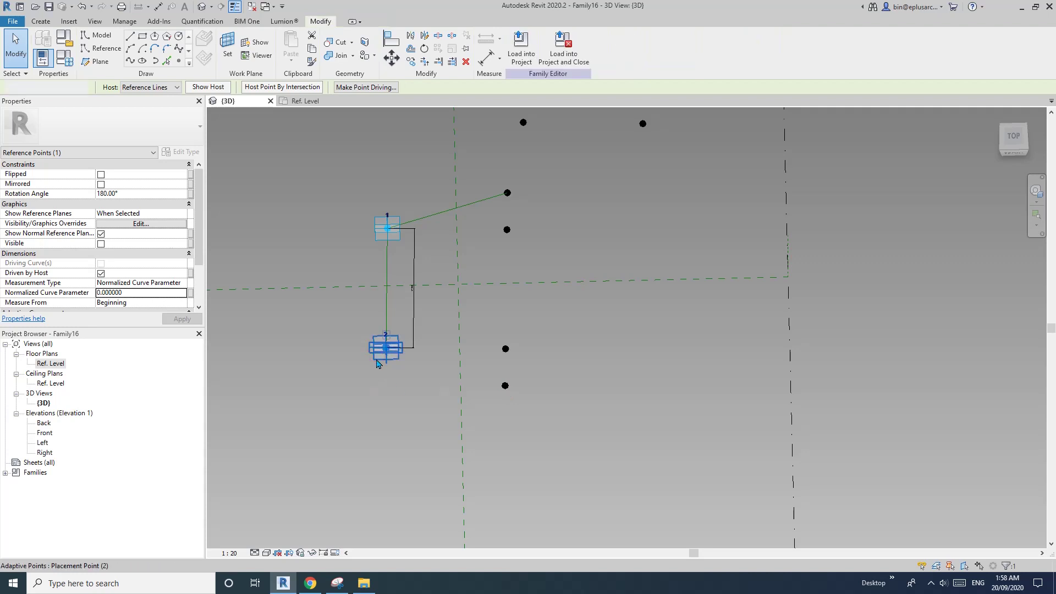
left_click(505, 387, "ctrl")
left_click(130, 62)
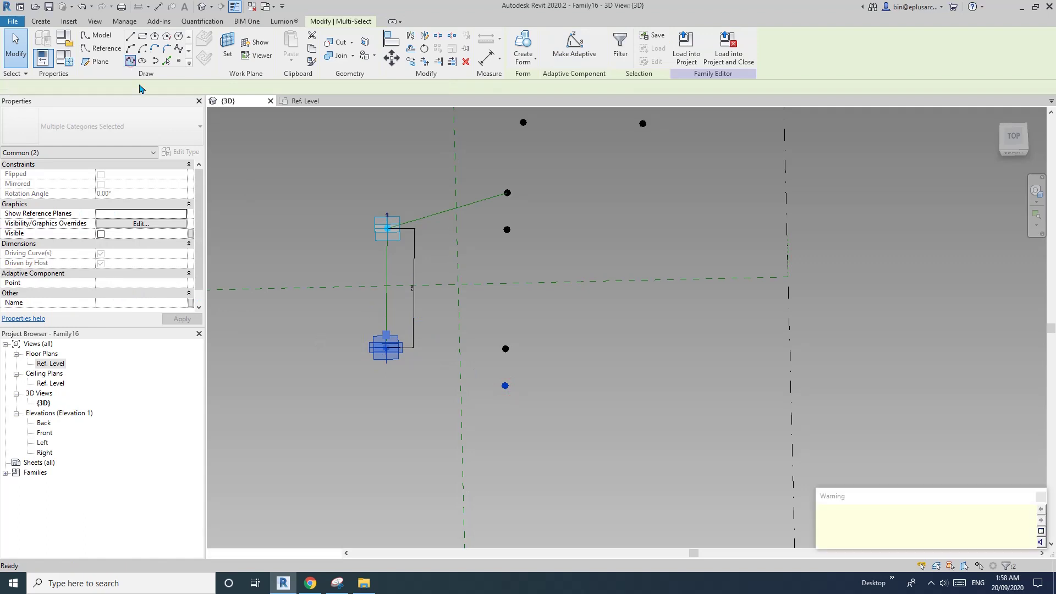
left_click(106, 254)
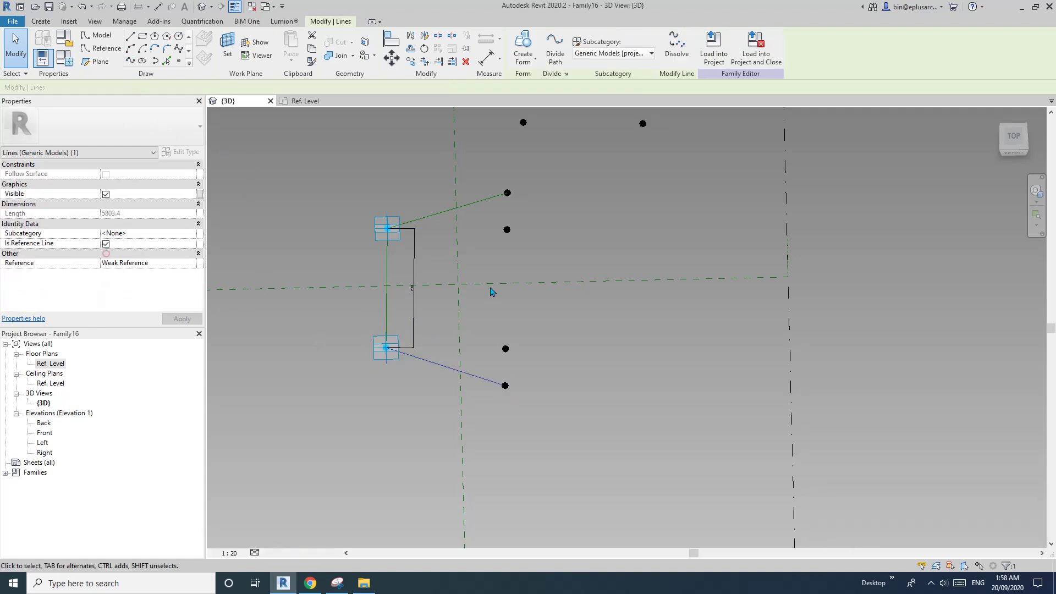
left_click(557, 365)
Step: Rehost the base point of the second copied set onto the reference line running from adaptive point 1 to its y-offset point
middle_click_drag(556, 365, 535, 412, "shift")
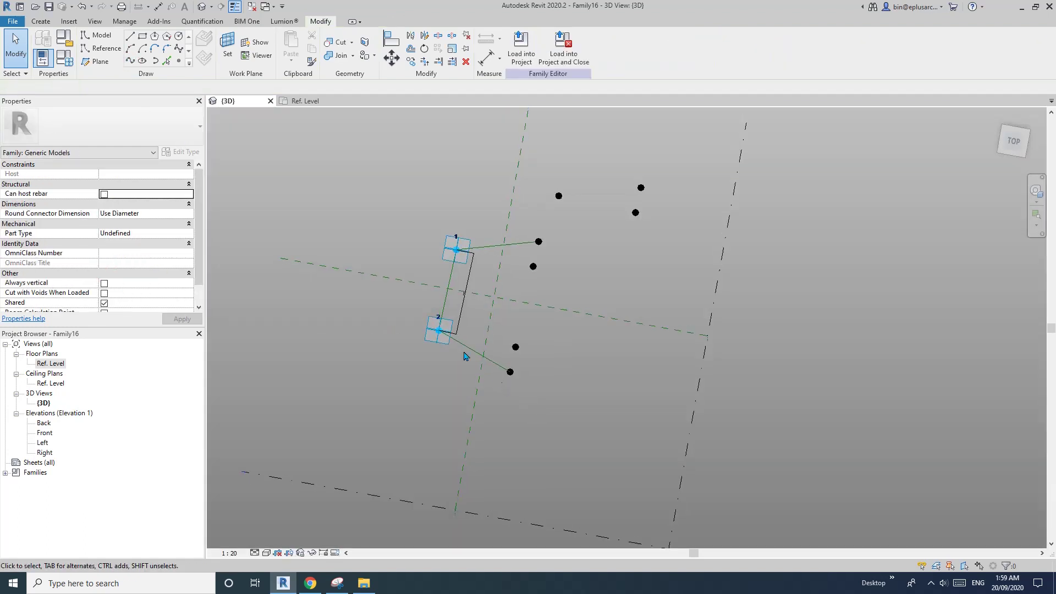
scroll(480, 354, "up", 3)
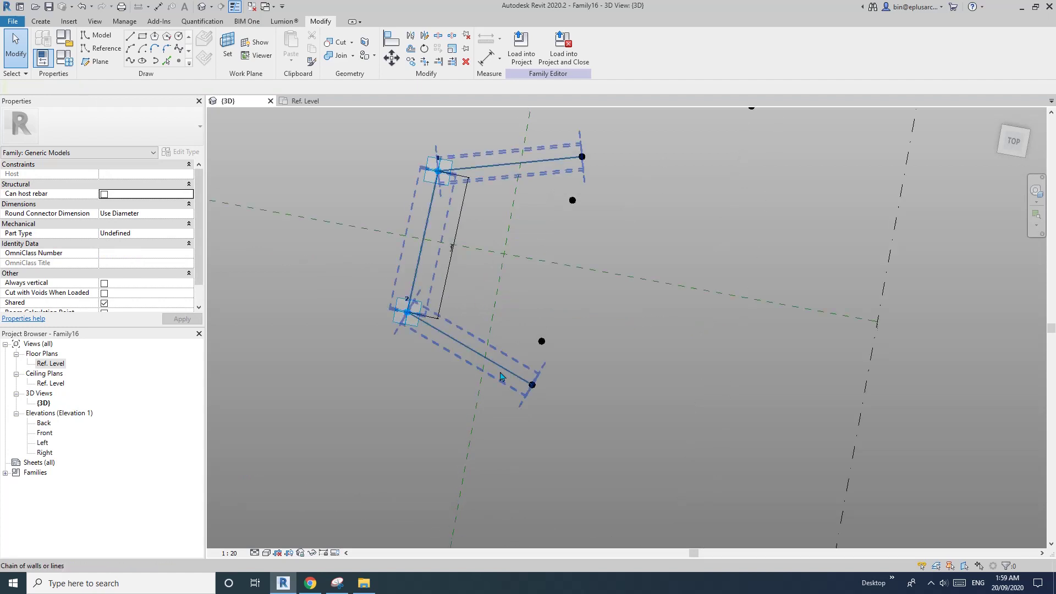
middle_click_drag(507, 377, 431, 370)
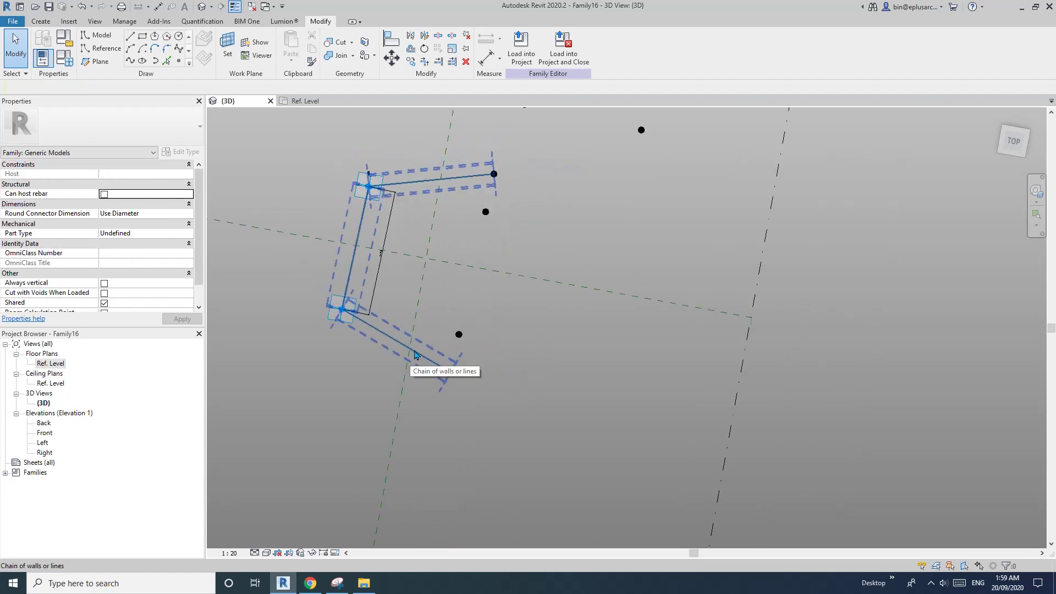
scroll(421, 362, "down", 2)
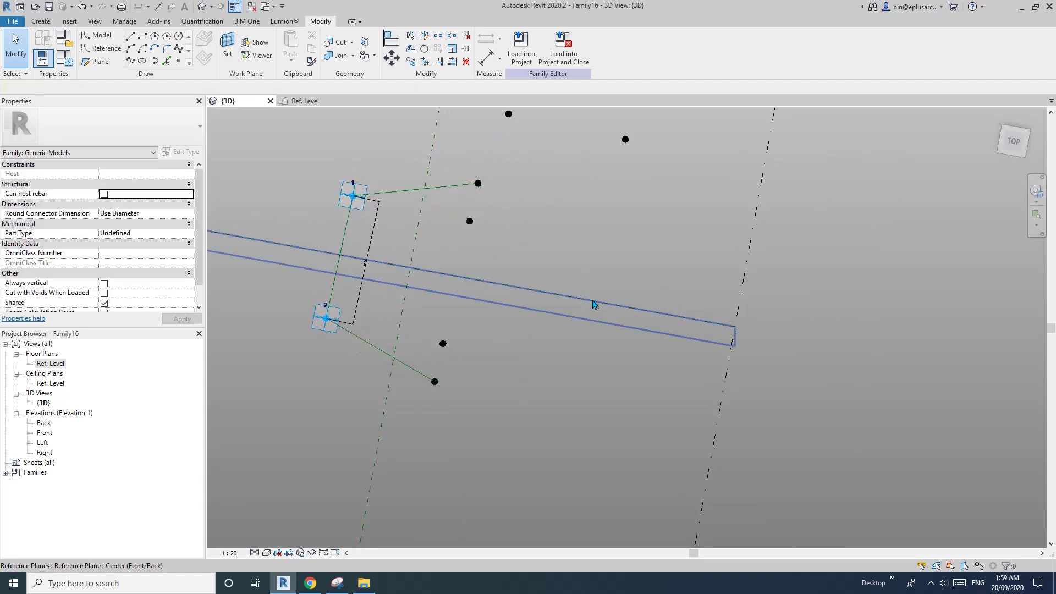
middle_click_drag(594, 307, 561, 266, "shift")
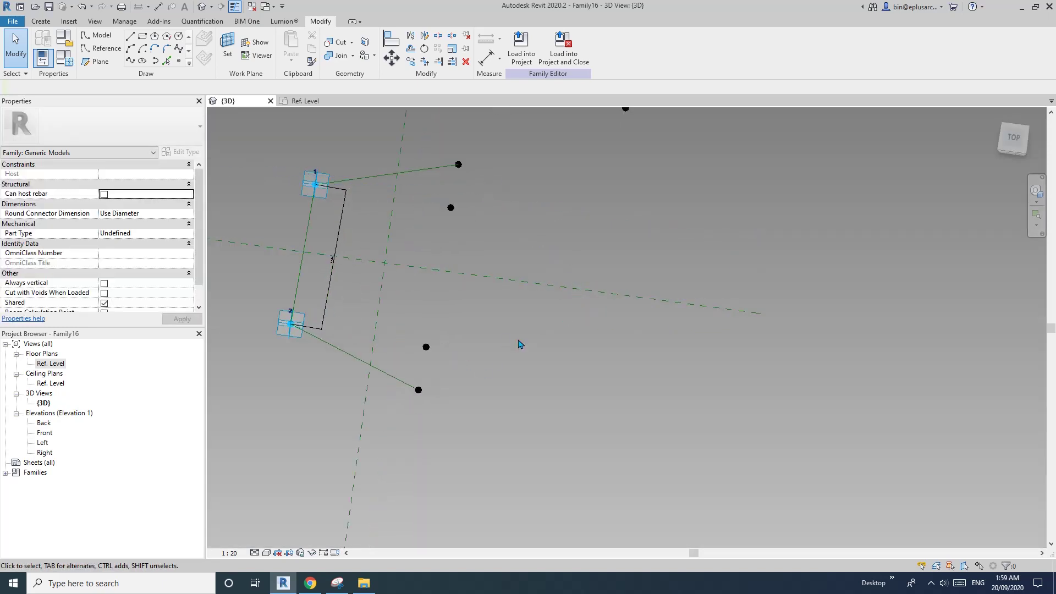
middle_click_drag(520, 344, 437, 468, "shift")
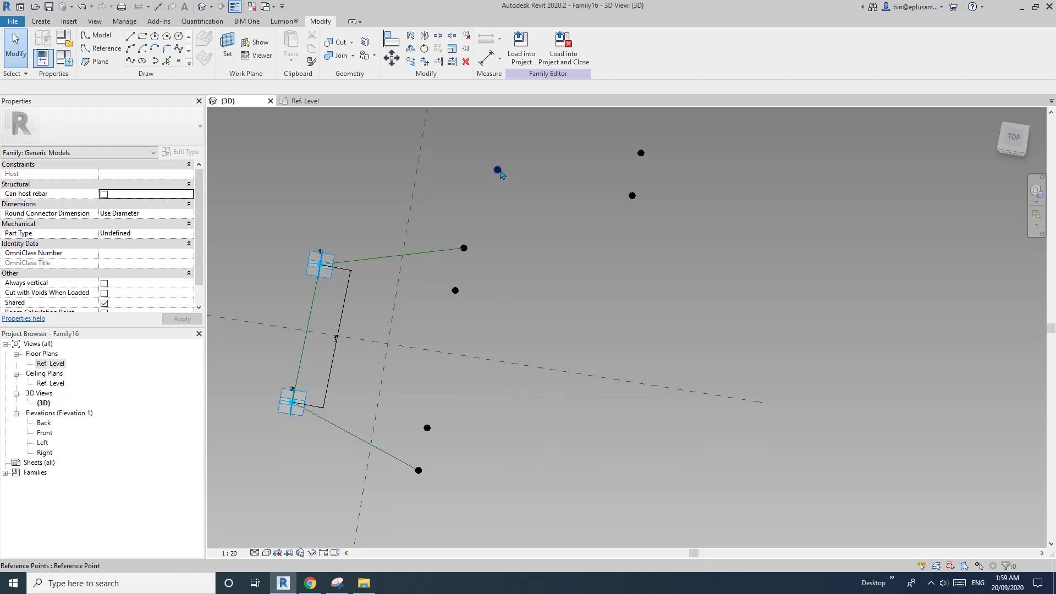
middle_click_drag(623, 181, 609, 276)
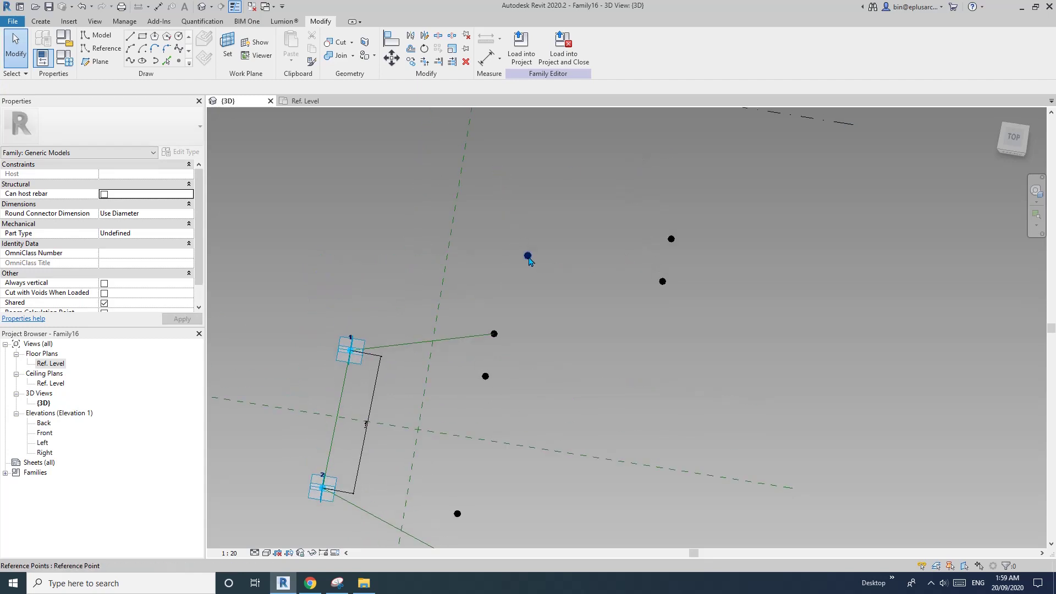
left_click(570, 219)
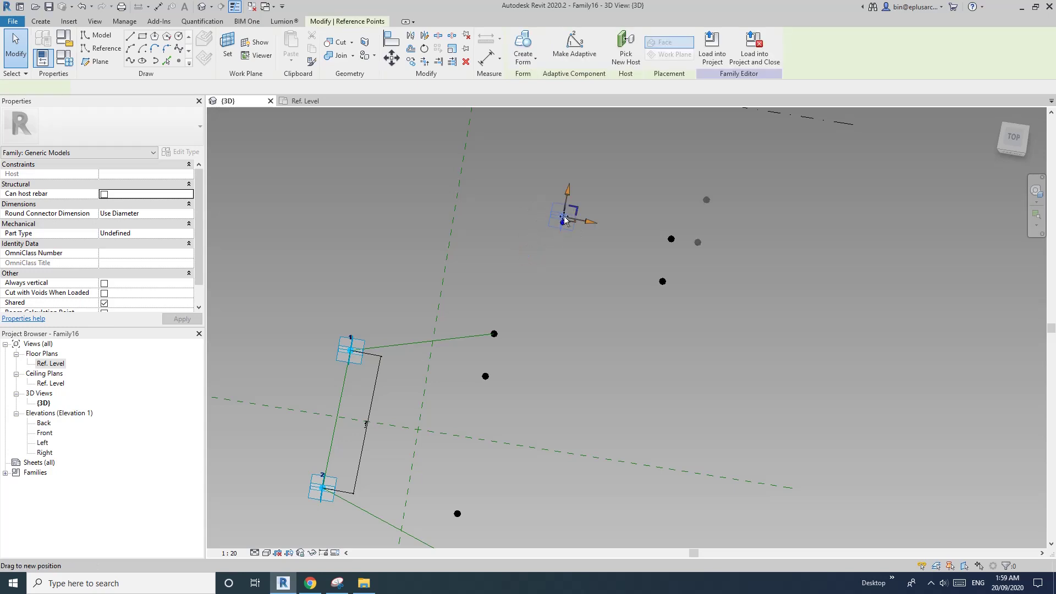
left_click_drag(565, 219, 599, 291)
middle_click_drag(532, 285, 498, 257)
left_click(627, 52)
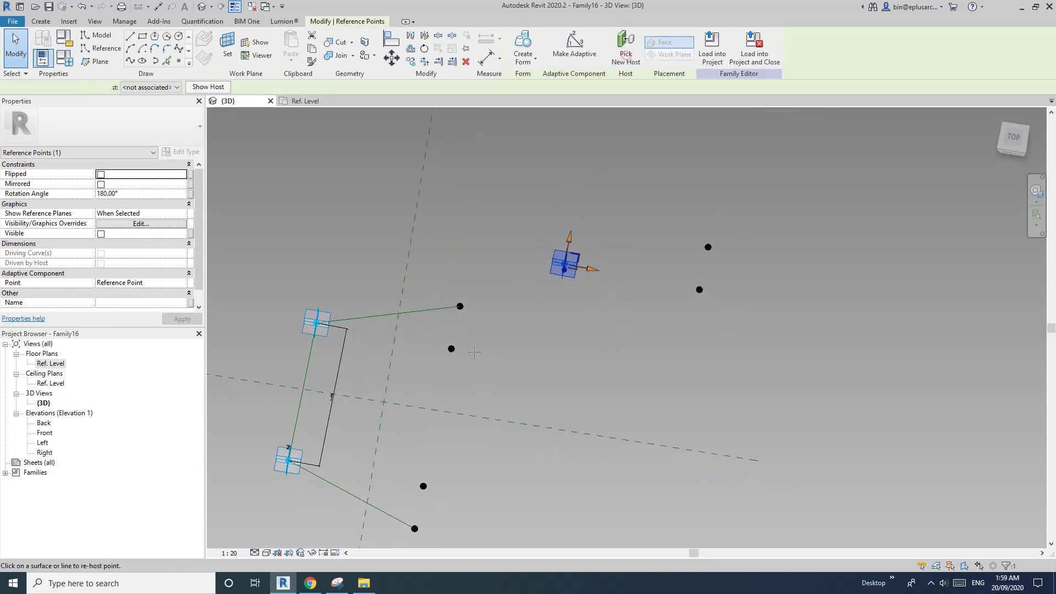
left_click(433, 309)
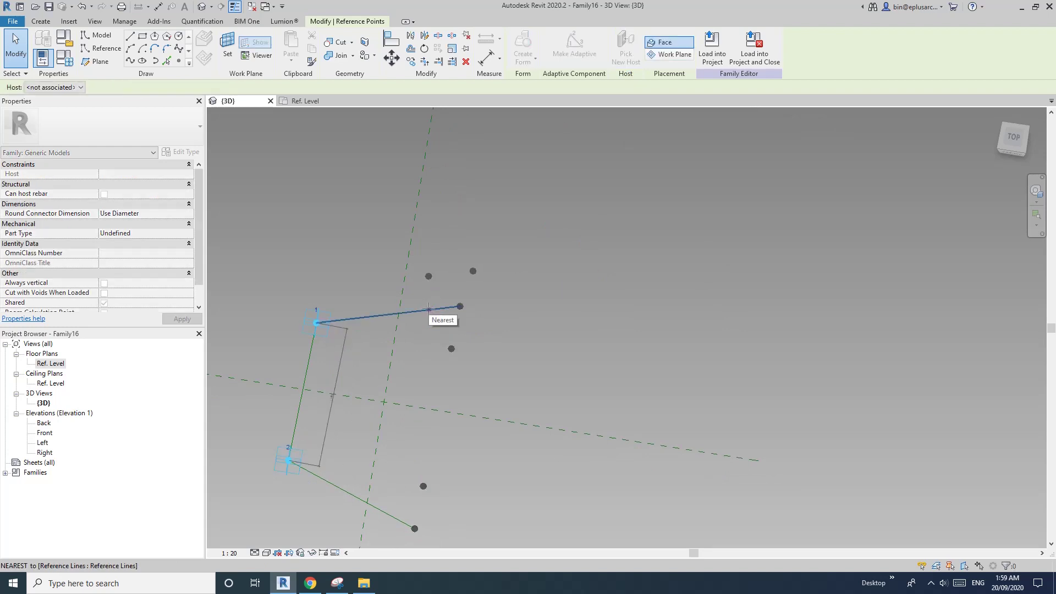
Step: Set the rotation angle of the second copied set's rehosted base point to 90°
mouse_move(429, 309)
middle_mouse_down("shift")
mouse_move(472, 179)
mouse_move(443, 314)
middle_mouse_up("shift")
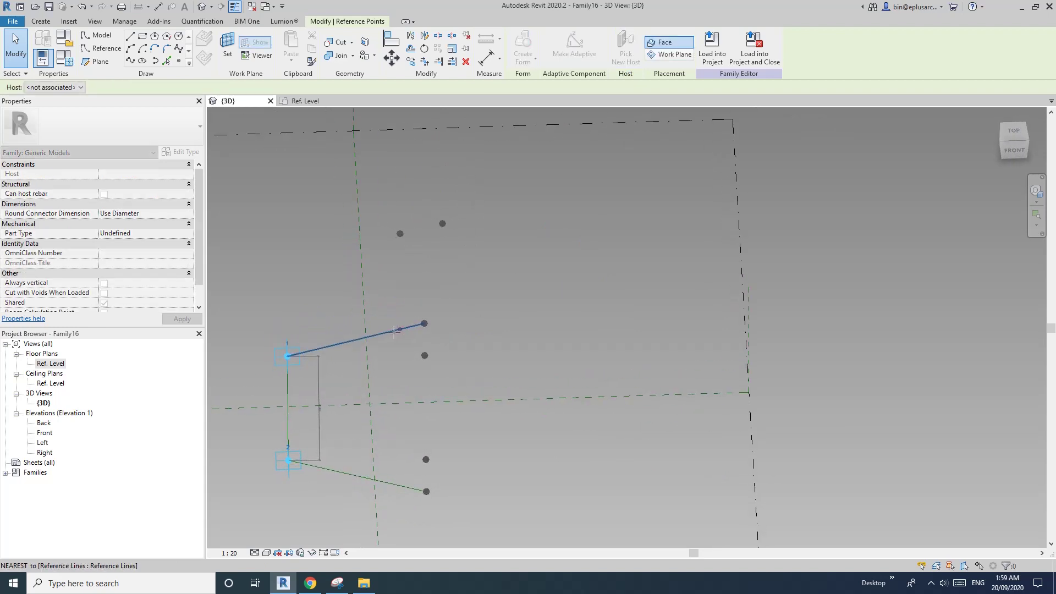
key("Escape")
middle_click_drag(420, 348, 453, 260, "shift")
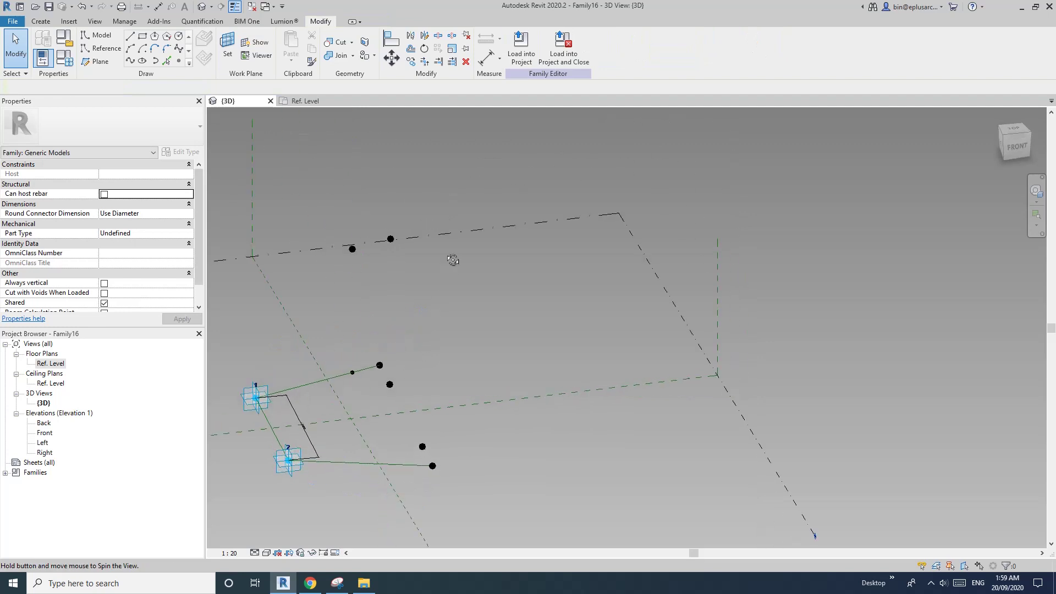
middle_click_drag(492, 309, 453, 314, "shift")
scroll(454, 311, "up", 2)
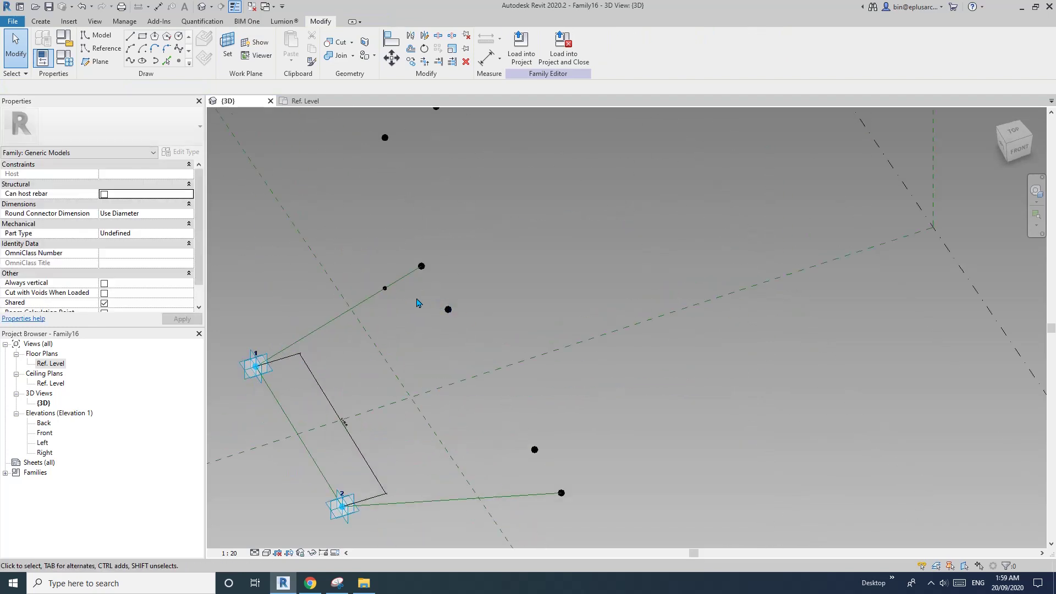
left_click(385, 289)
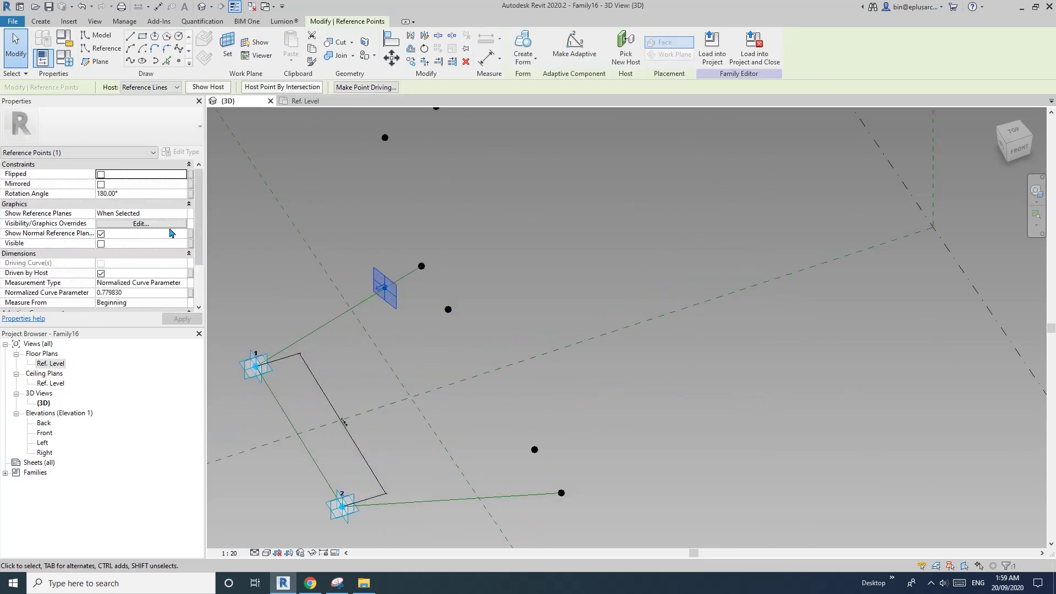
left_click(151, 194)
type("90")
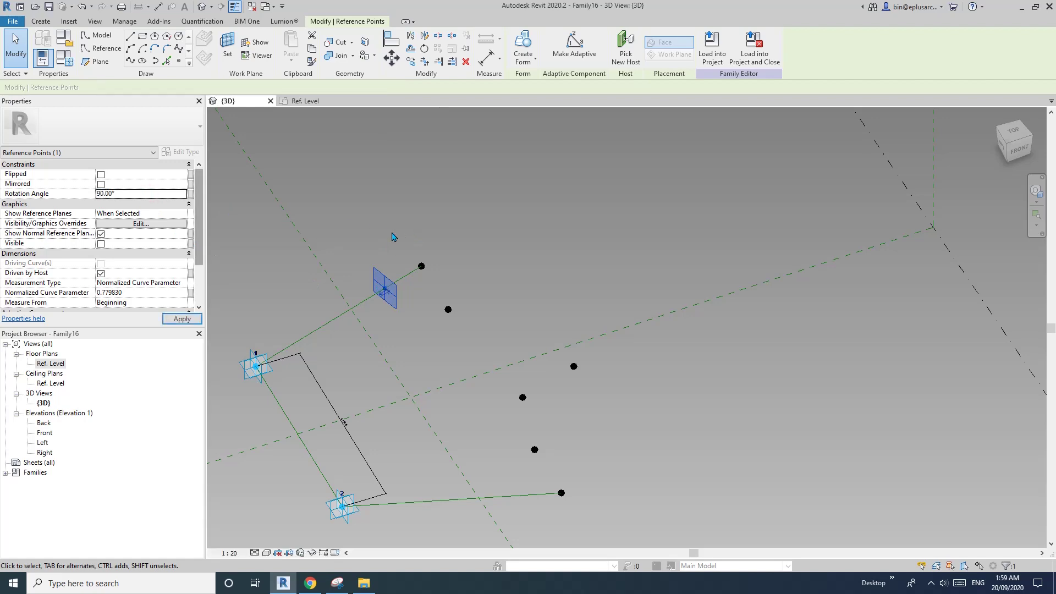
Step: Set the normalized curve parameter of the rehosted base point to 1, placing it at the far end of the reference line
middle_click_drag(449, 334, 524, 450, "shift")
scroll(410, 300, "up", 2)
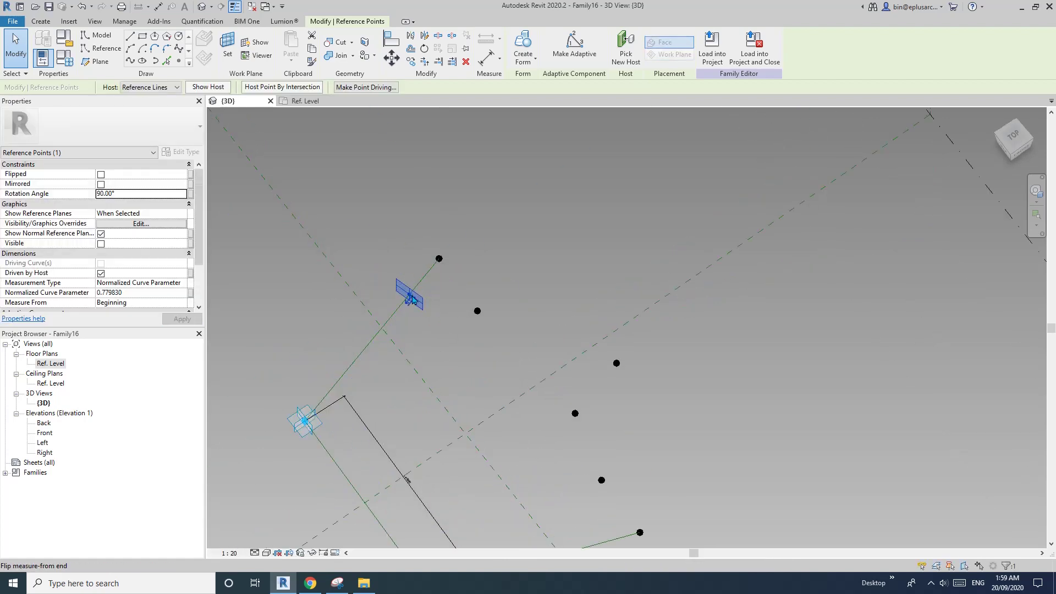
double_click(142, 292)
type("1")
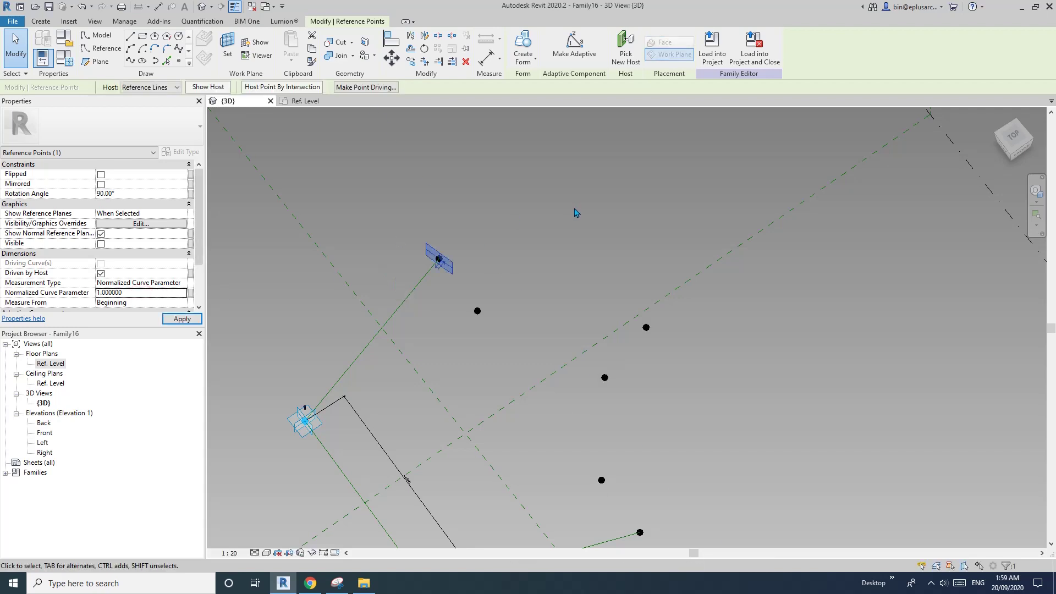
middle_click_drag(573, 212, 572, 353, "shift")
scroll(589, 309, "up", 2)
left_click(518, 251)
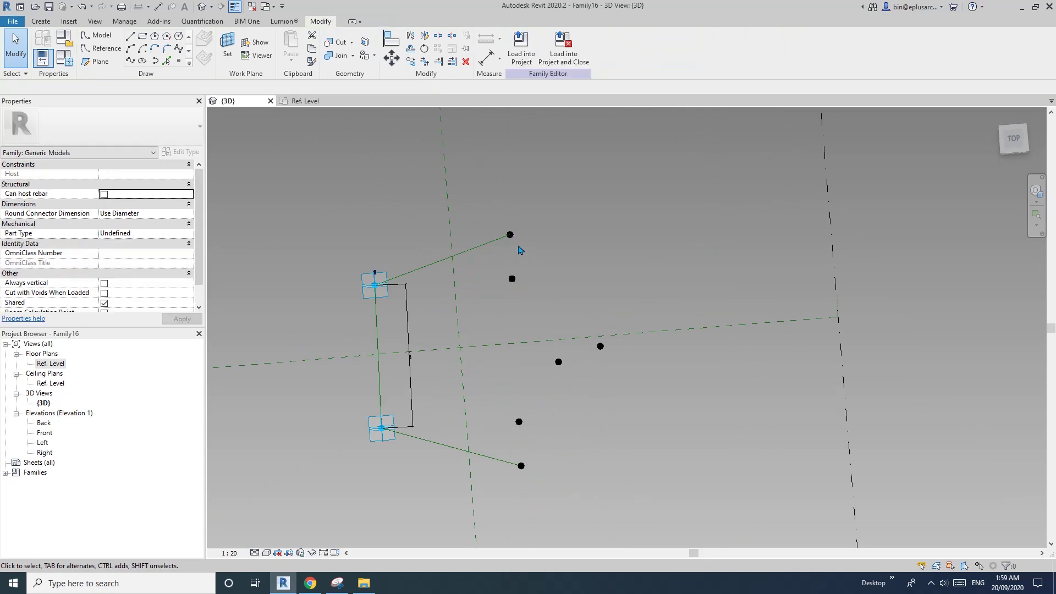
Step: Slide the rehosted base point back along its reference line to a normalized parameter of about 0.86, exposing the y-offset point at the end
left_click_drag(525, 244, 525, 244)
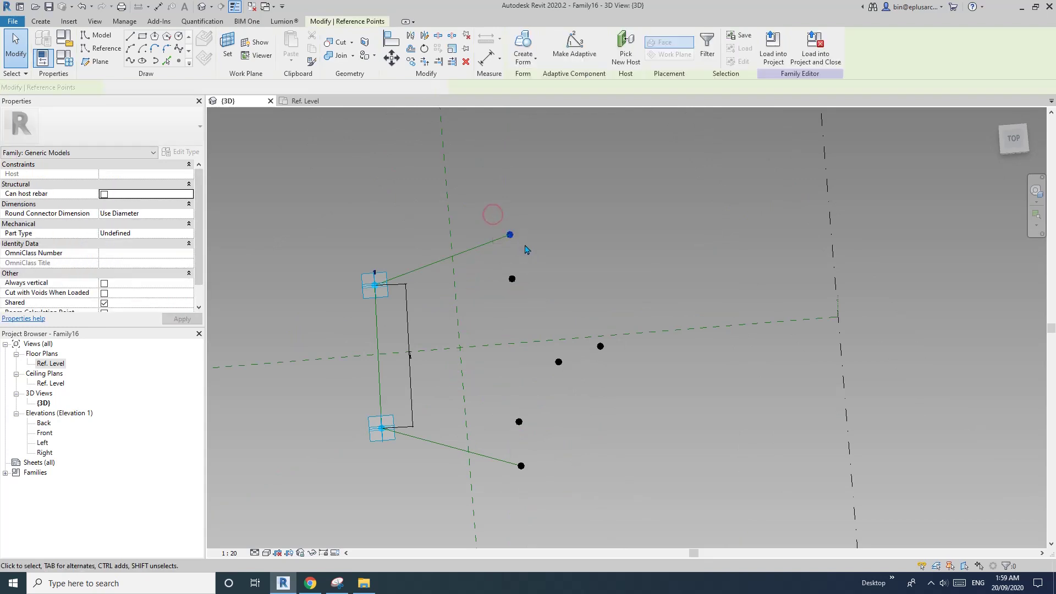
key("Escape")
scroll(512, 238, "up", 2)
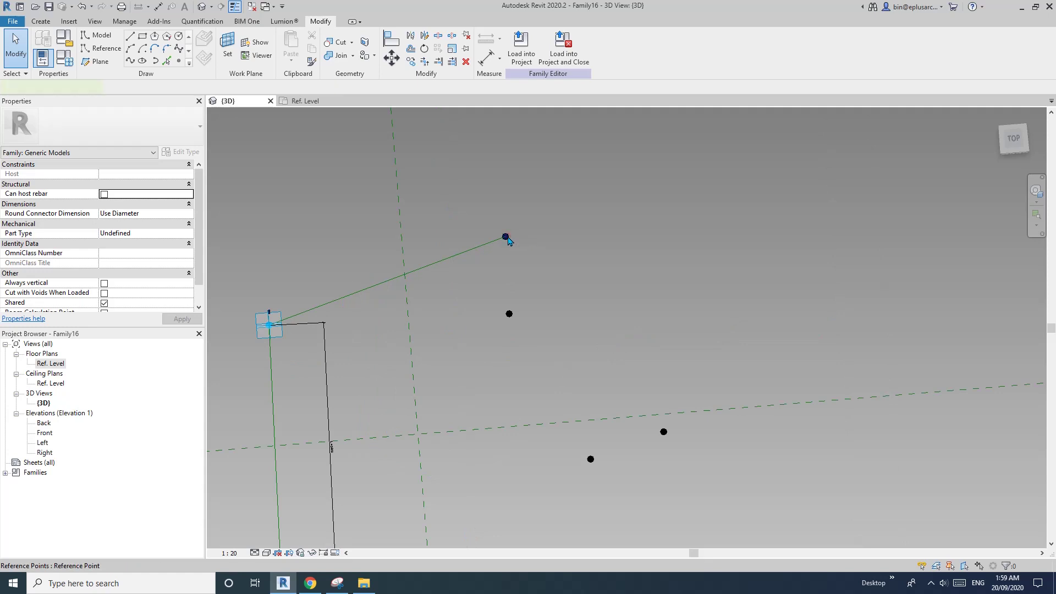
left_click(506, 238)
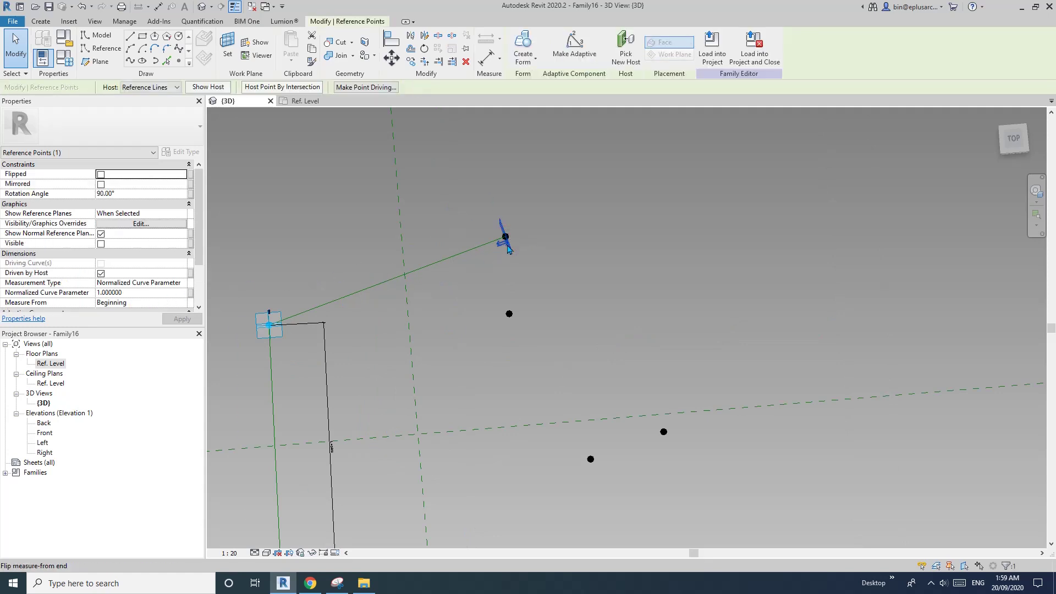
scroll(517, 245, "up", 2)
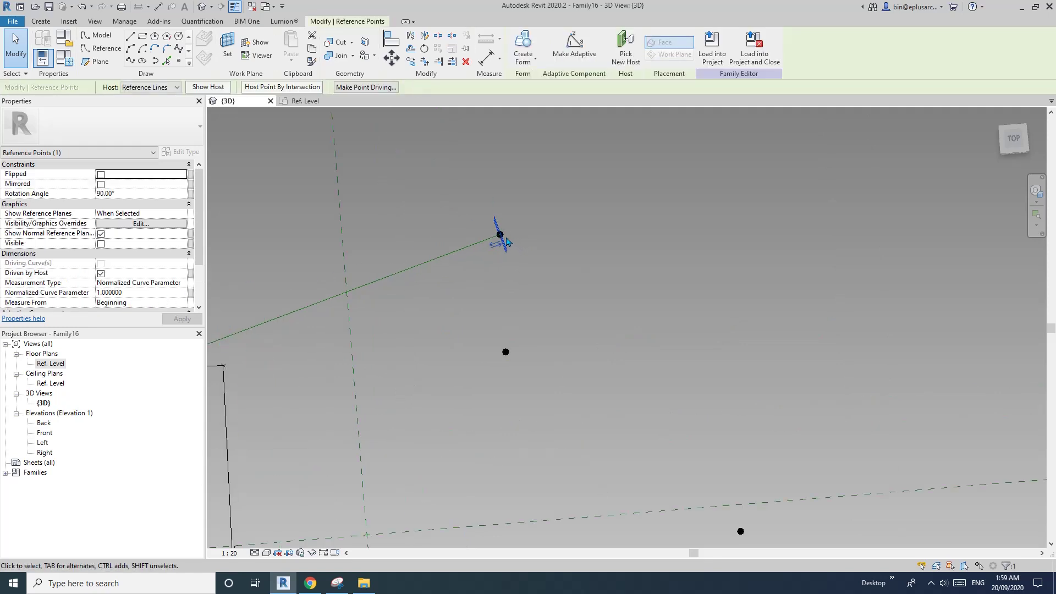
left_click_drag(504, 236, 457, 265)
scroll(477, 285, "down", 3)
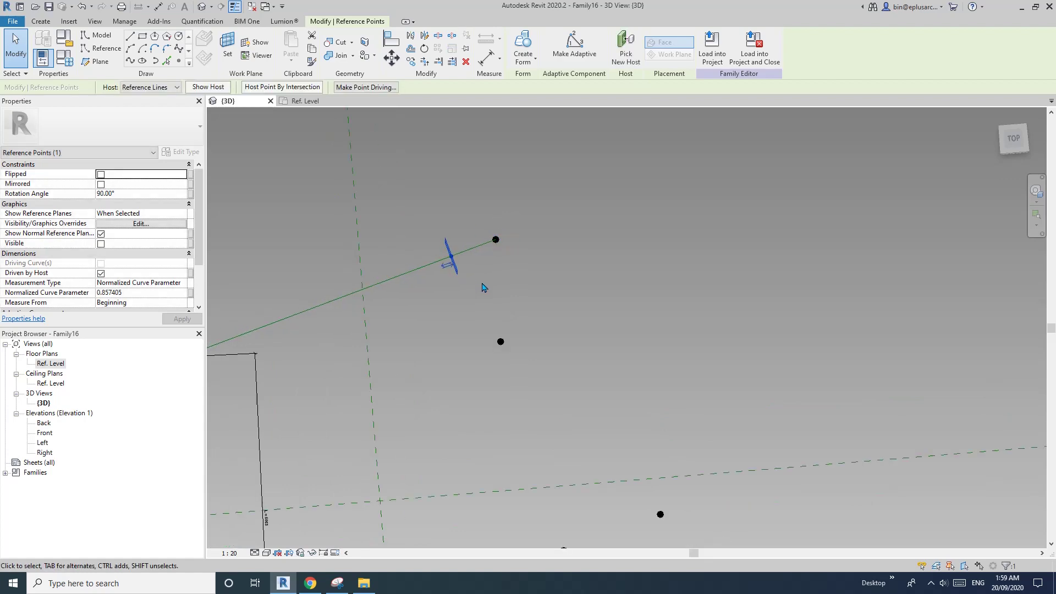
Step: Connect the y-offset vertex near adaptive point 1 and the second copied set's y-offset point with a spline through points, as a reference line
middle_click_drag(502, 293, 486, 231)
left_click(466, 175)
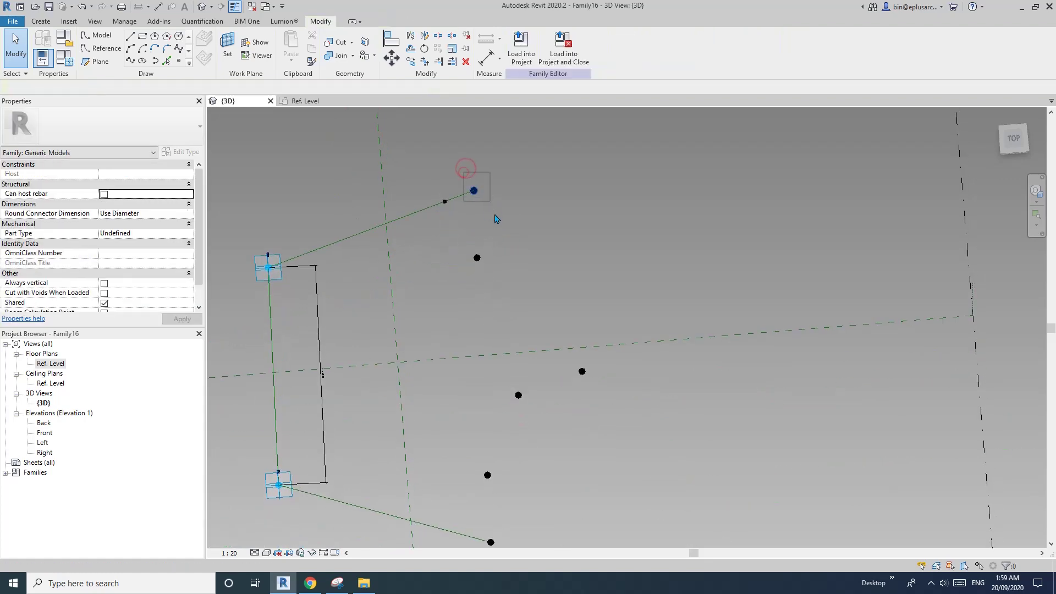
left_click(474, 192)
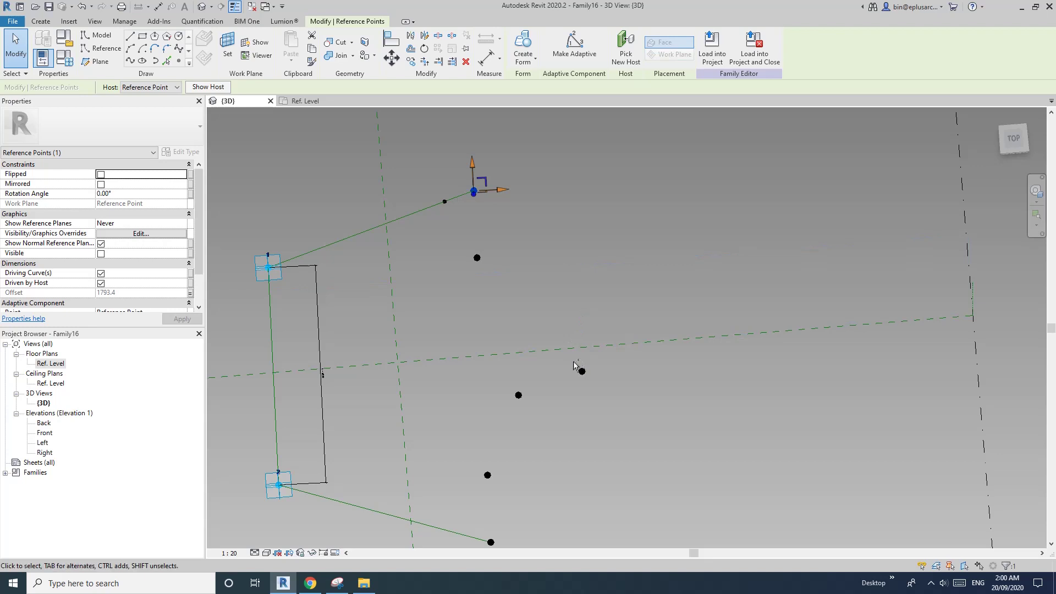
left_click_drag(599, 382, 599, 383, "ctrl")
middle_click_drag(583, 409, 601, 353)
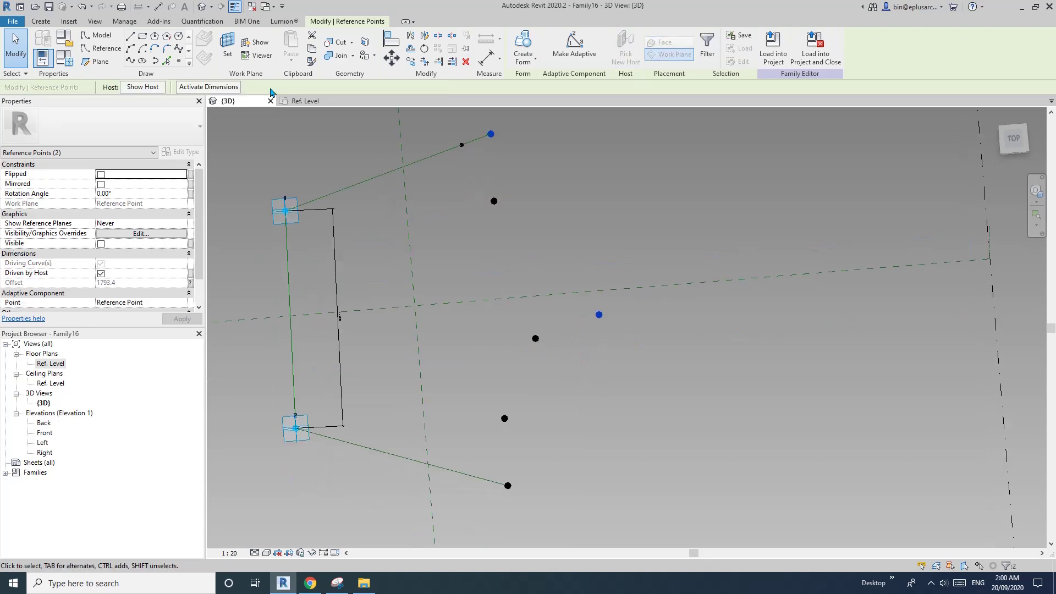
left_click(130, 60)
left_click(106, 253)
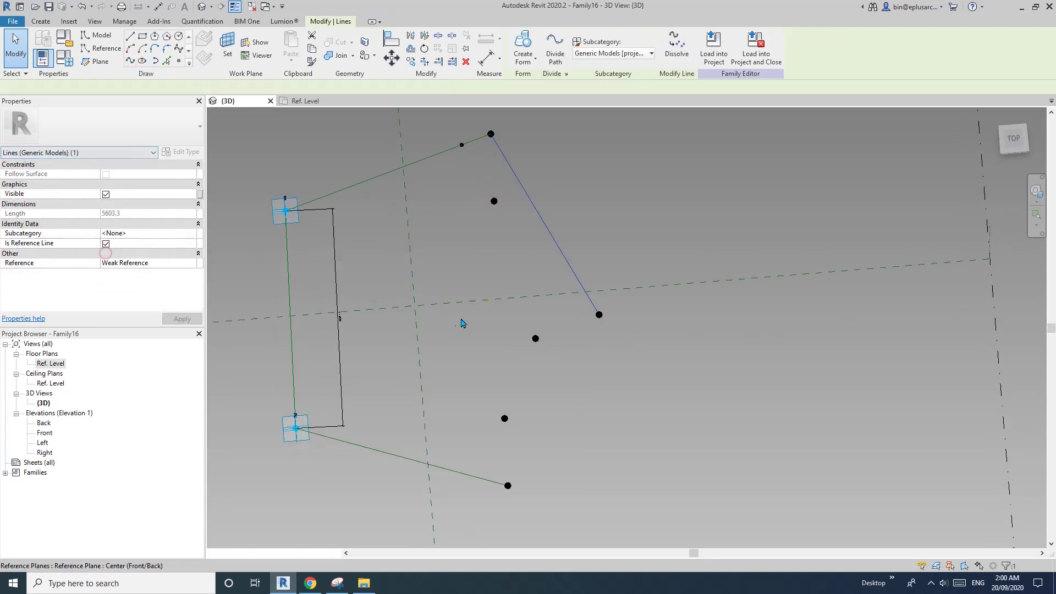
Step: Connect the y-offset vertex near adaptive point 2 and the far pentagon vertex with a spline through points, as a reference line
left_click(598, 416)
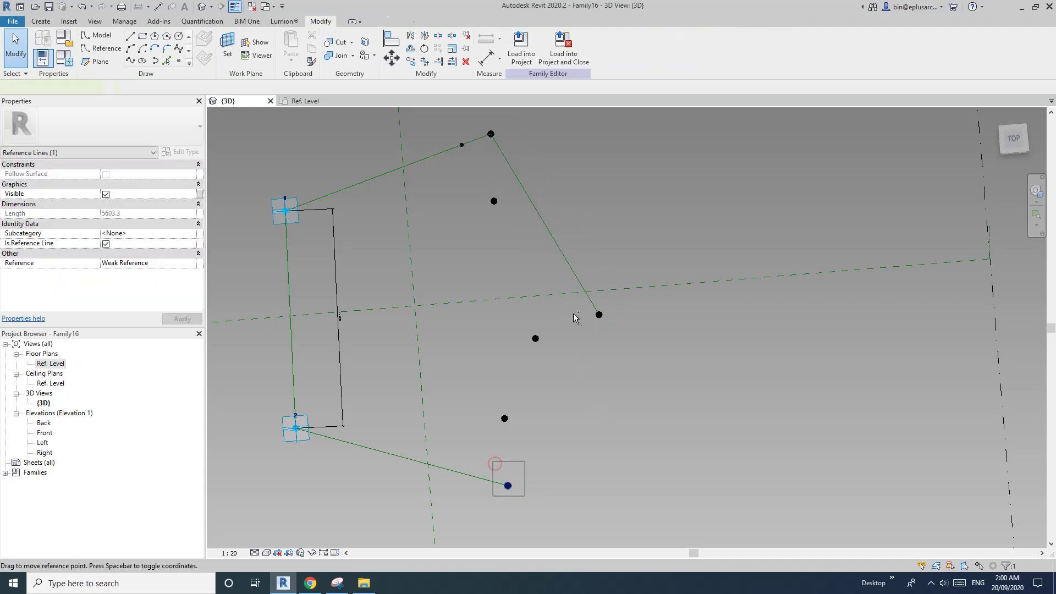
left_click(599, 314, "ctrl")
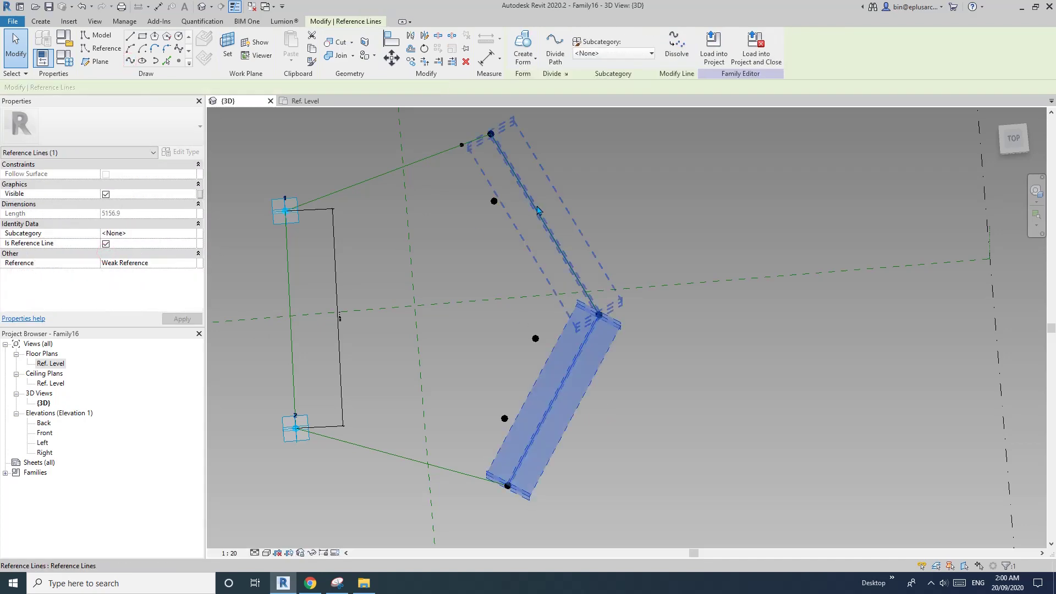
left_click(490, 158)
Step: Move the second copied set's base point along its host line back to the vertex at the line's end
key("Tab")
left_click_drag(463, 148, 490, 132)
left_click(586, 266)
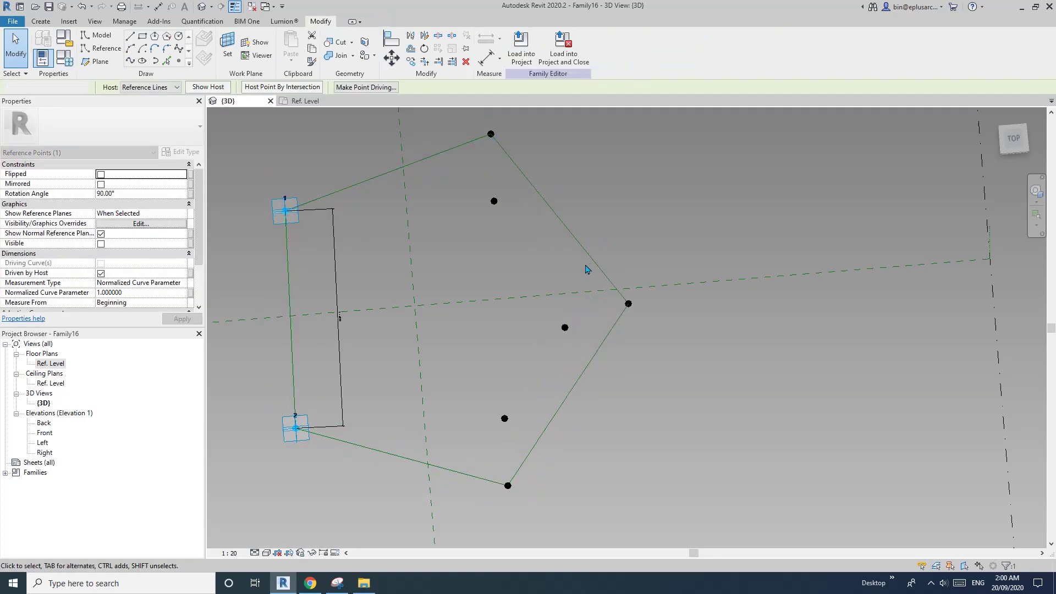
Step: Flex the pentagon by moving adaptive point 2 closer to adaptive point 1, making L about 4052
scroll(587, 266, "down", 3)
middle_click_drag(599, 357, 608, 380, "shift")
middle_click_drag(569, 336, 590, 340, "shift")
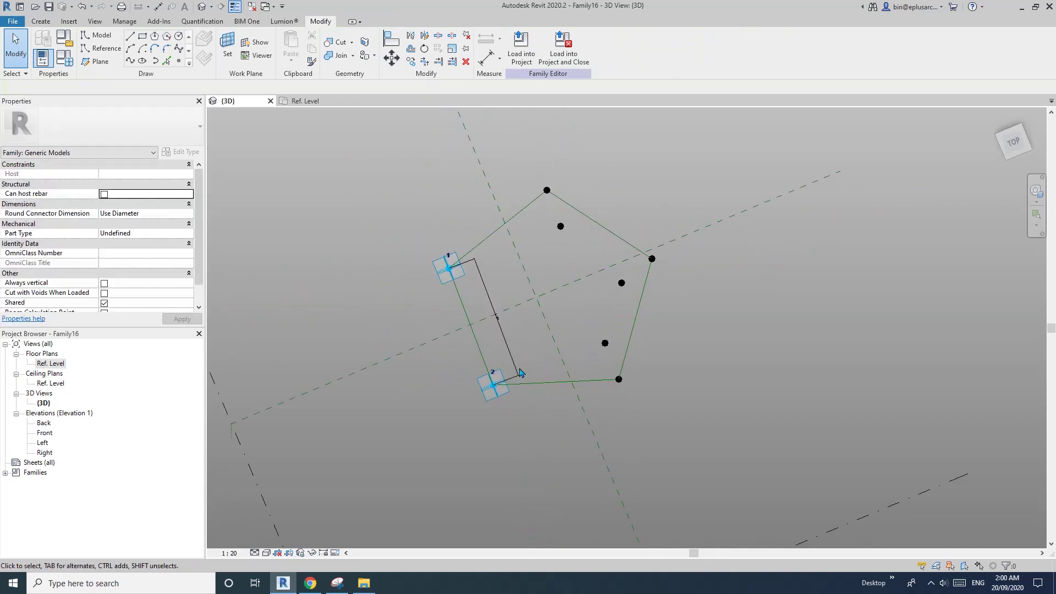
scroll(494, 379, "up", 2)
left_click(498, 396)
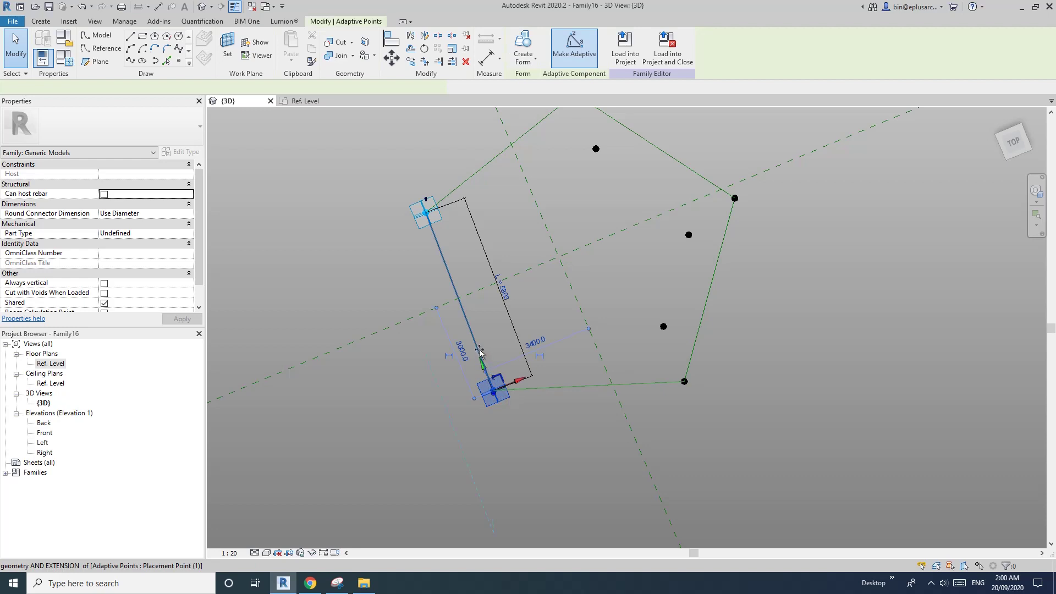
left_click_drag(480, 352, 498, 334)
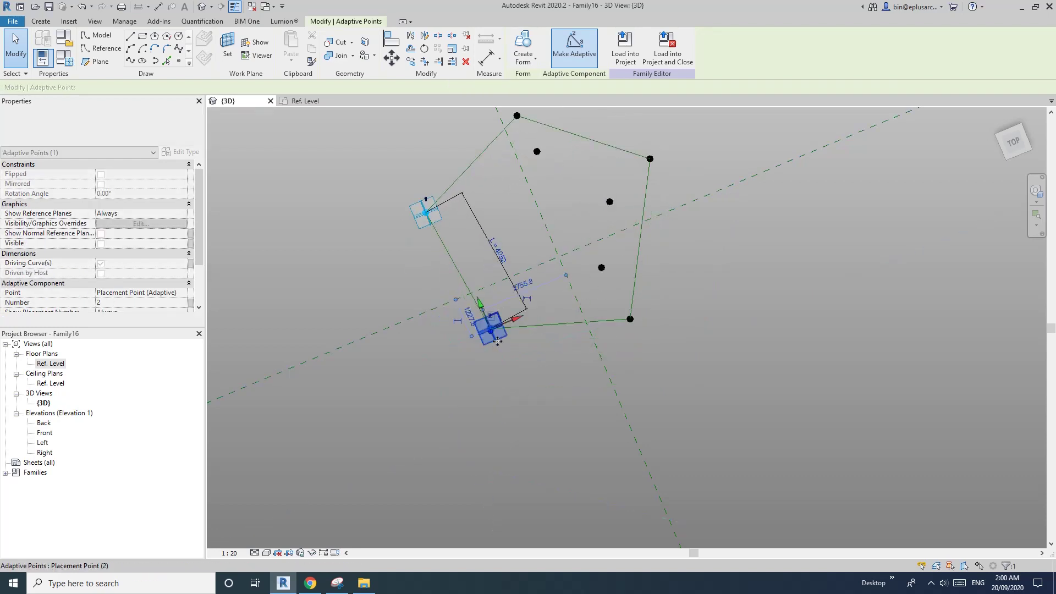
scroll(498, 334, "down", 2)
middle_click_drag(498, 334, 511, 377)
left_click(549, 363)
Step: Select the chain of five reference lines and create a flat surface form from the pentagon
scroll(586, 332, "up", 2)
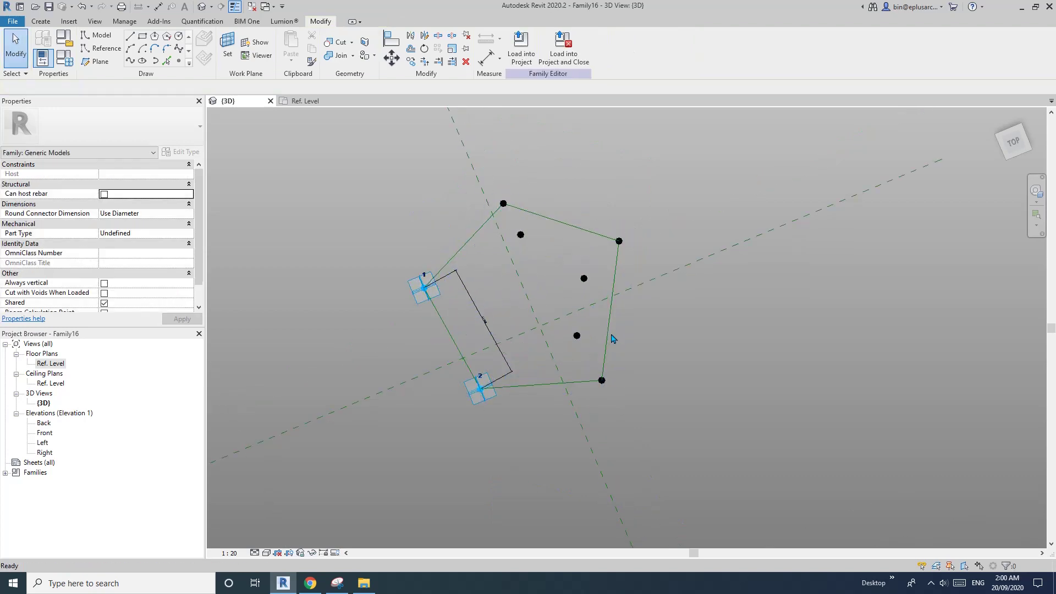
key("Tab")
left_click(610, 334)
left_click(526, 44)
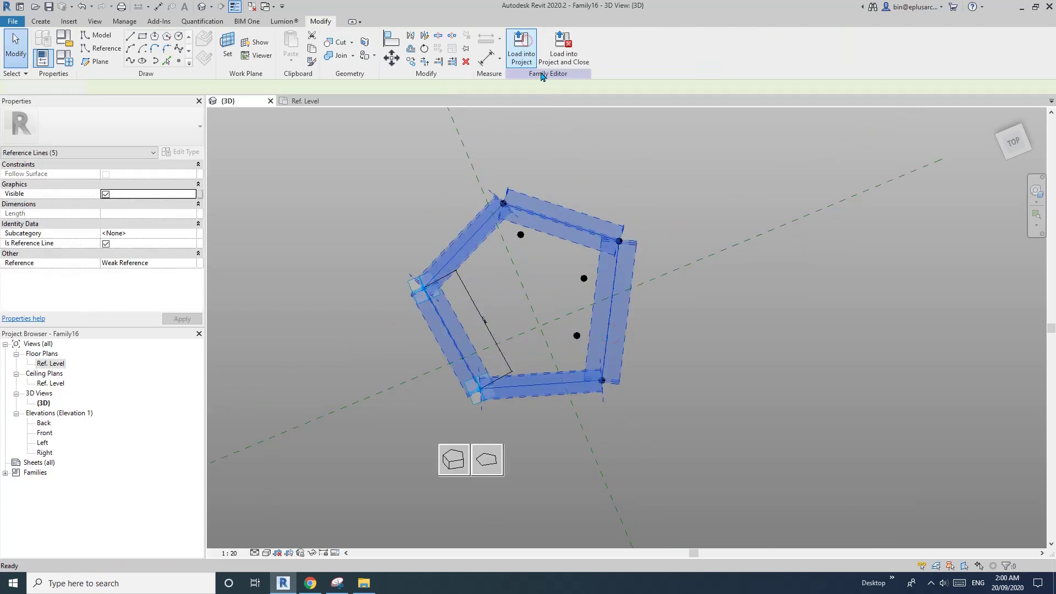
left_click(488, 460)
middle_click_drag(643, 418, 855, 189, "shift")
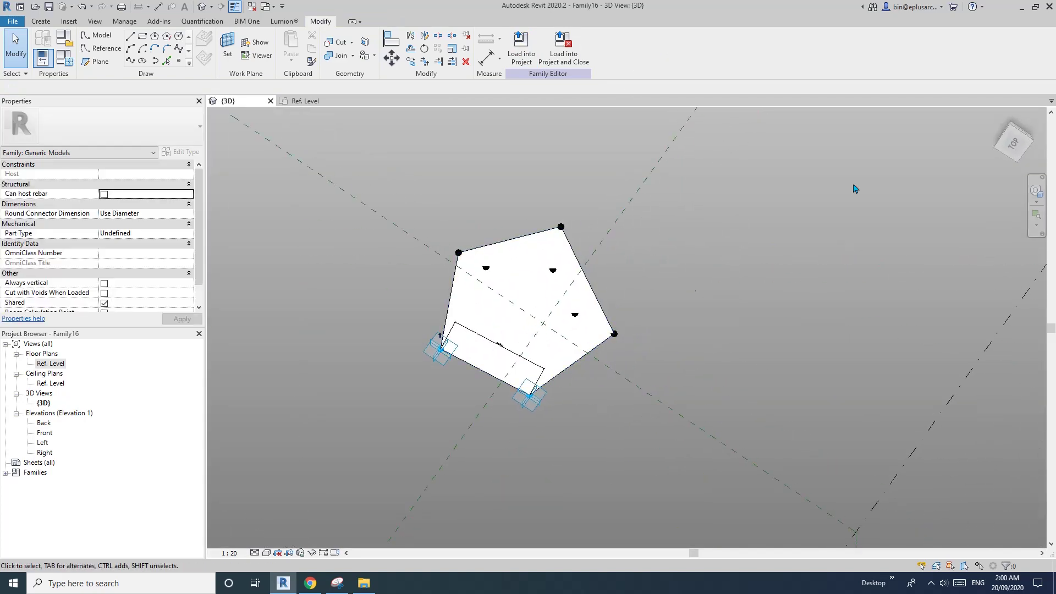
Step: View the pentagon from the top and check the Offset parameter association of the inner x-offset points
left_click(1012, 150)
scroll(677, 327, "up", 5)
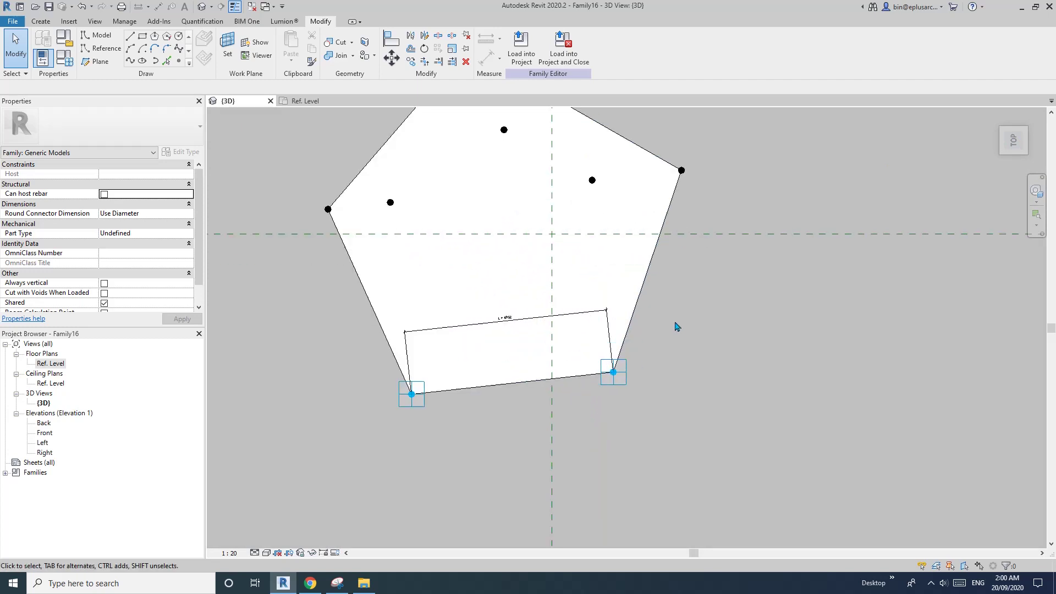
scroll(538, 391, "down", 2)
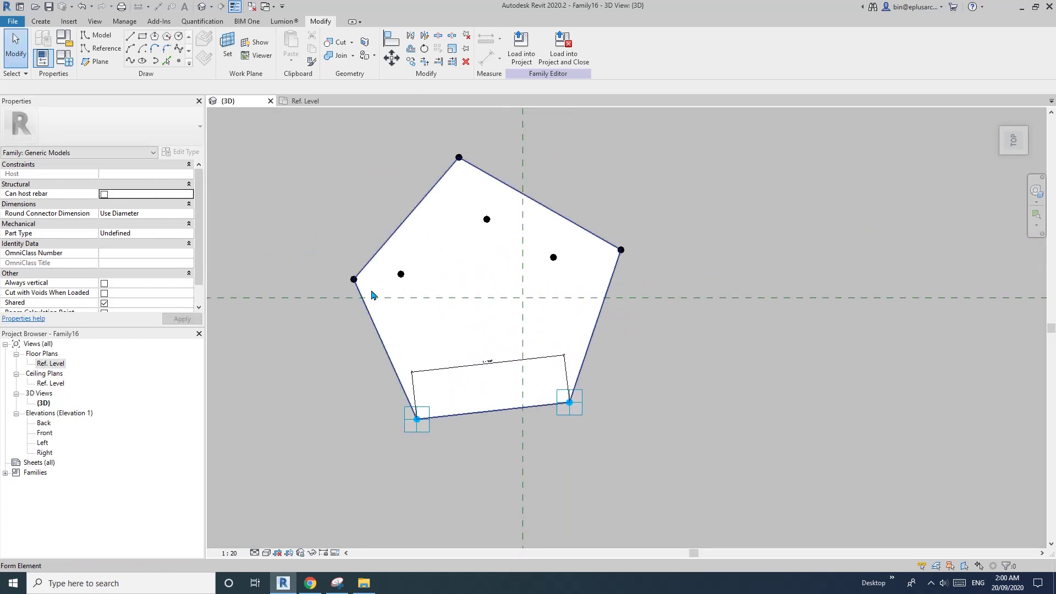
left_click(400, 277)
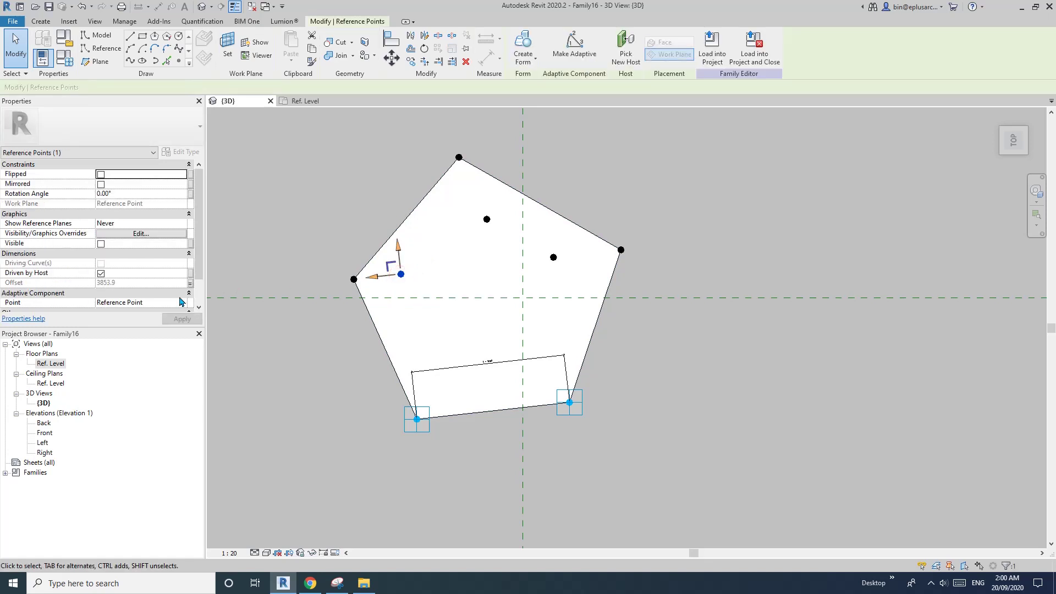
left_click(342, 285)
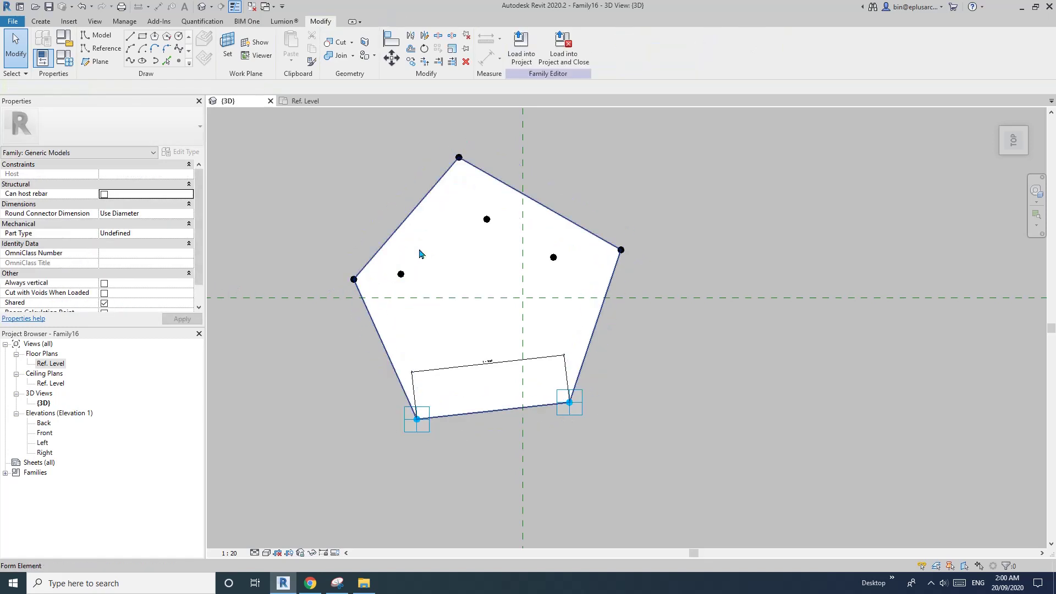
left_click(490, 223)
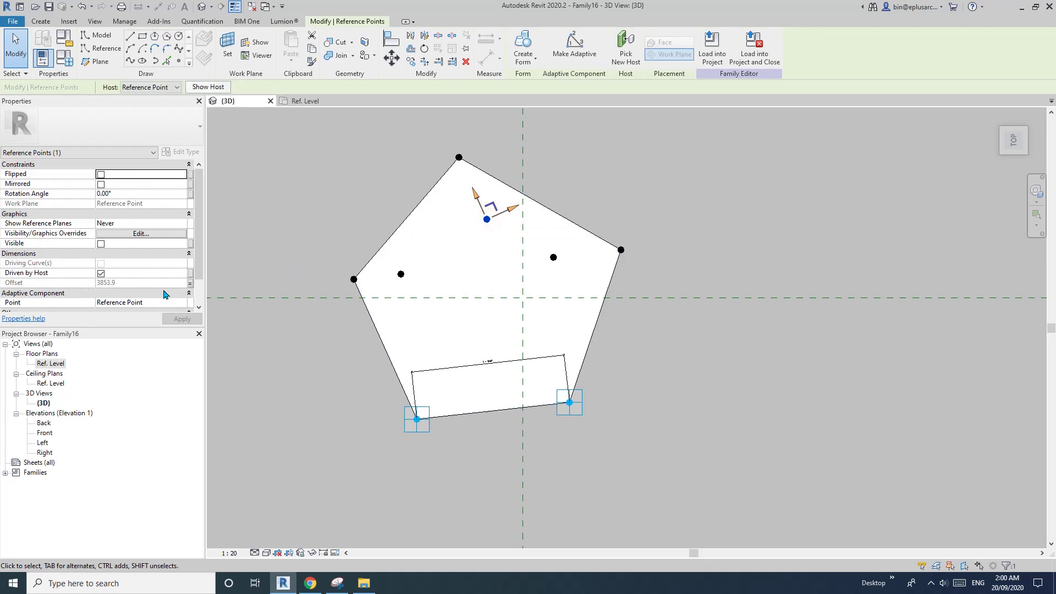
key("Escape")
Step: Associate the Offset of the far pentagon vertex point with the family parameter y
left_click(460, 158)
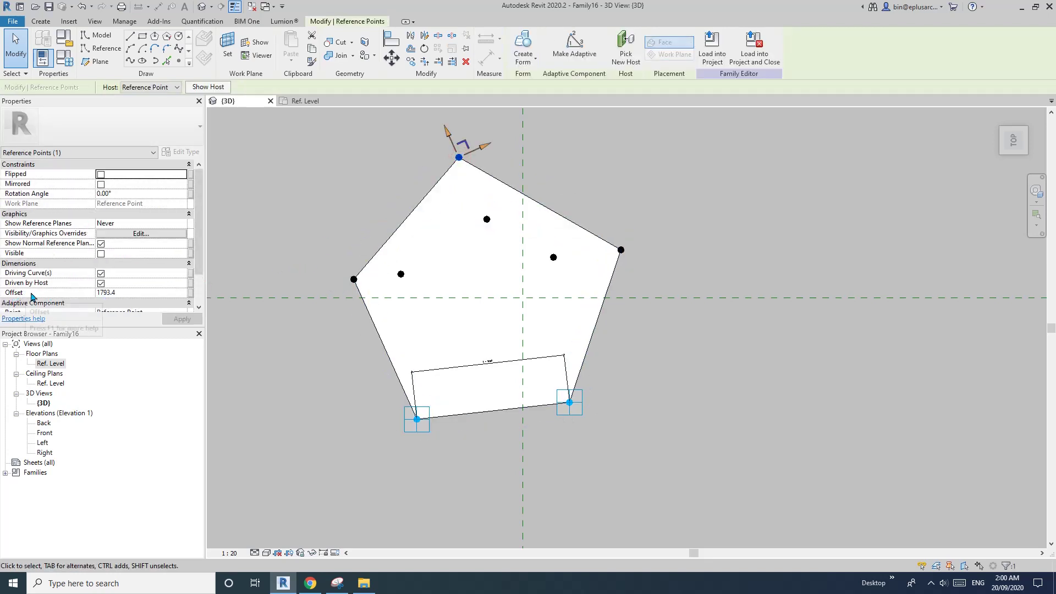
left_click(191, 293)
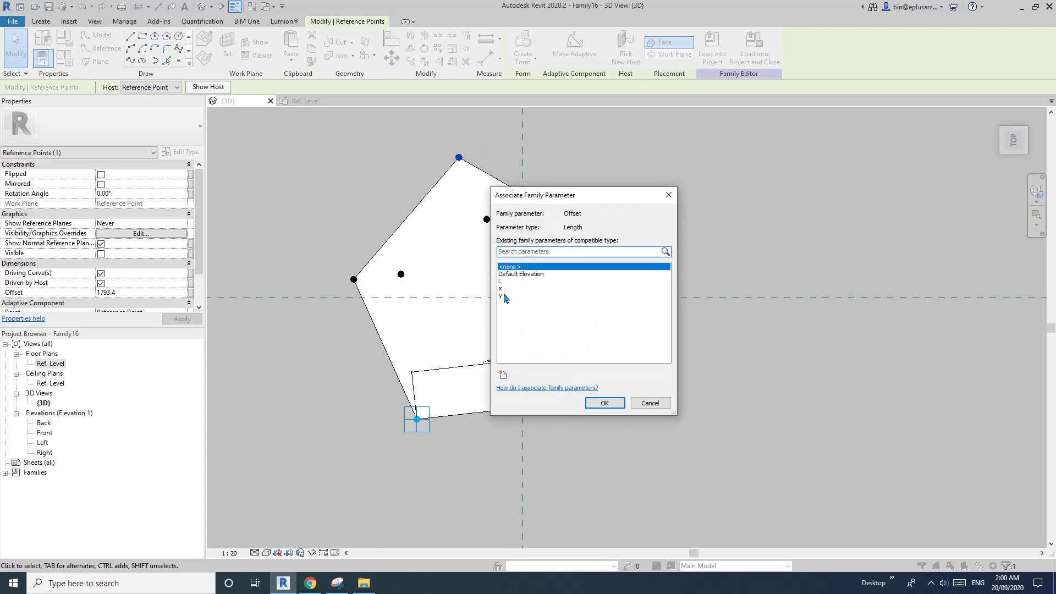
left_click(502, 296)
left_click(605, 404)
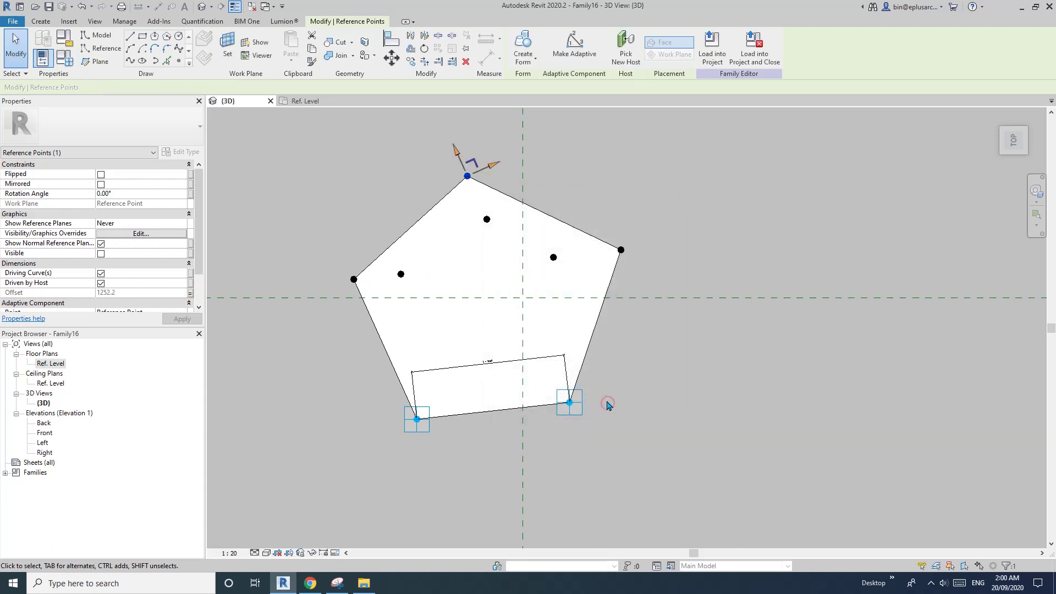
left_click(693, 364)
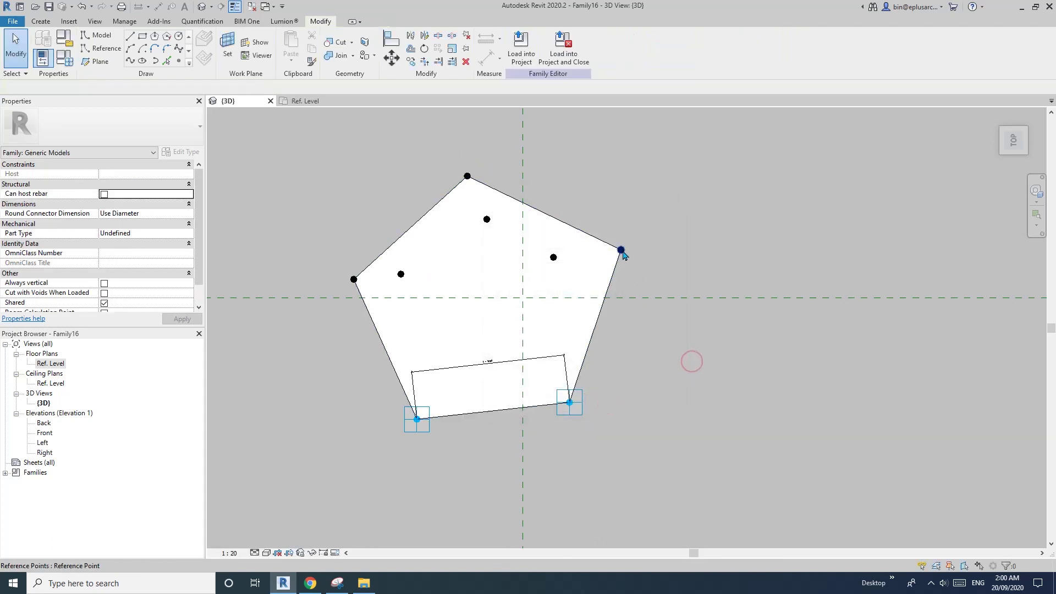
Step: Associate the Offset of the outer pentagon vertex point nearest adaptive point 2 with the family parameter y
left_click(621, 250)
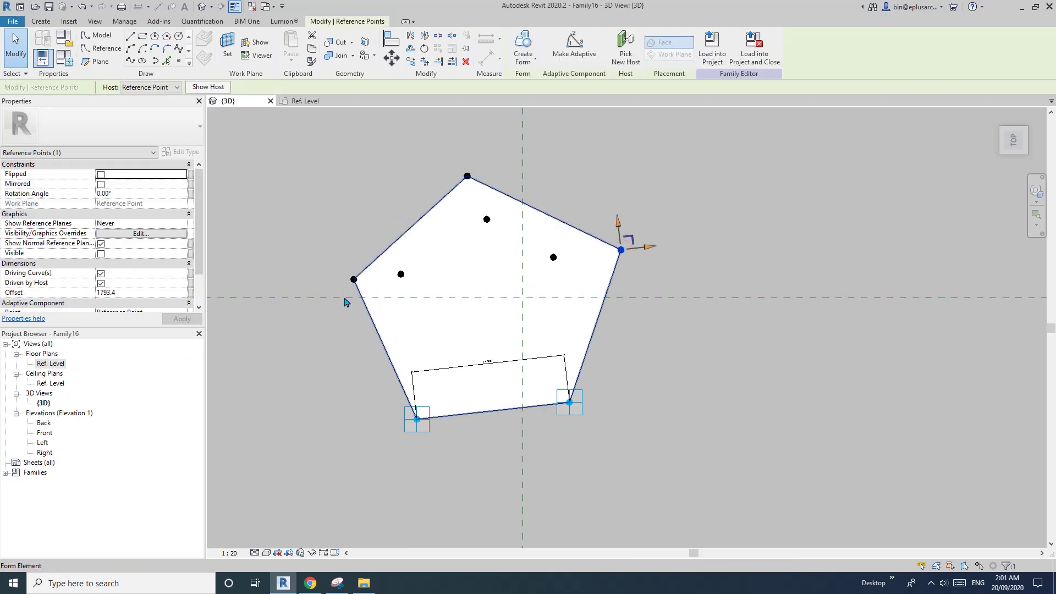
left_click(191, 293)
left_click(510, 296)
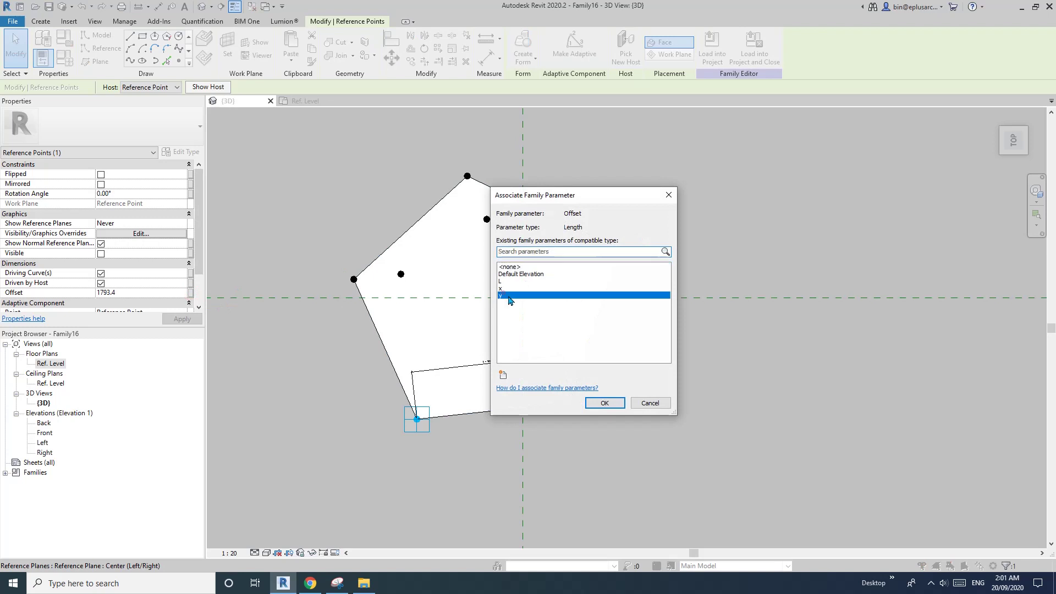
left_click(620, 413)
left_click(618, 405)
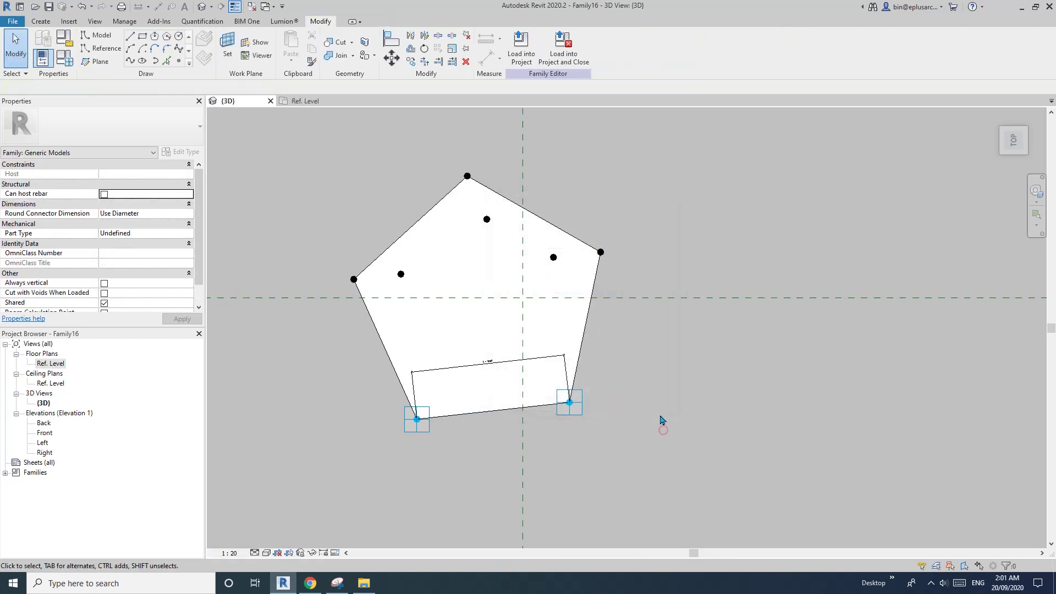
Step: Flex the pentagon by moving adaptive point 2 so that L becomes about 3471, and check its shape
middle_click_drag(663, 430, 593, 405, "shift")
left_click_drag(561, 428, 541, 444)
left_click(599, 423)
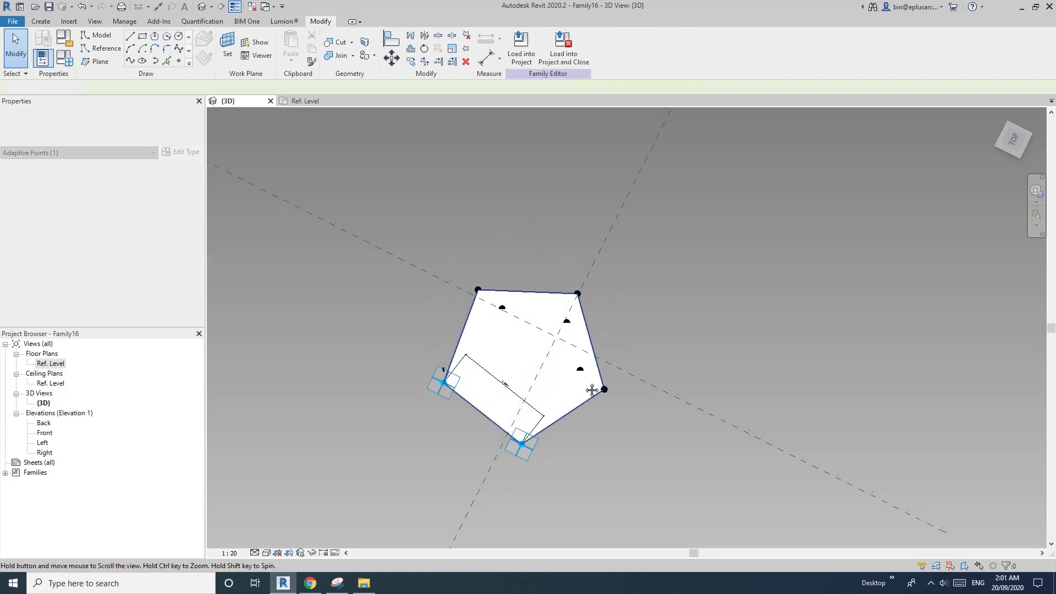
middle_click_drag(592, 389, 606, 360)
scroll(554, 358, "up", 1)
middle_click_drag(526, 373, 540, 348, "shift")
scroll(523, 356, "up", 2)
scroll(453, 330, "down", 1)
middle_click_drag(453, 331, 532, 314)
middle_click_drag(435, 224, 430, 238)
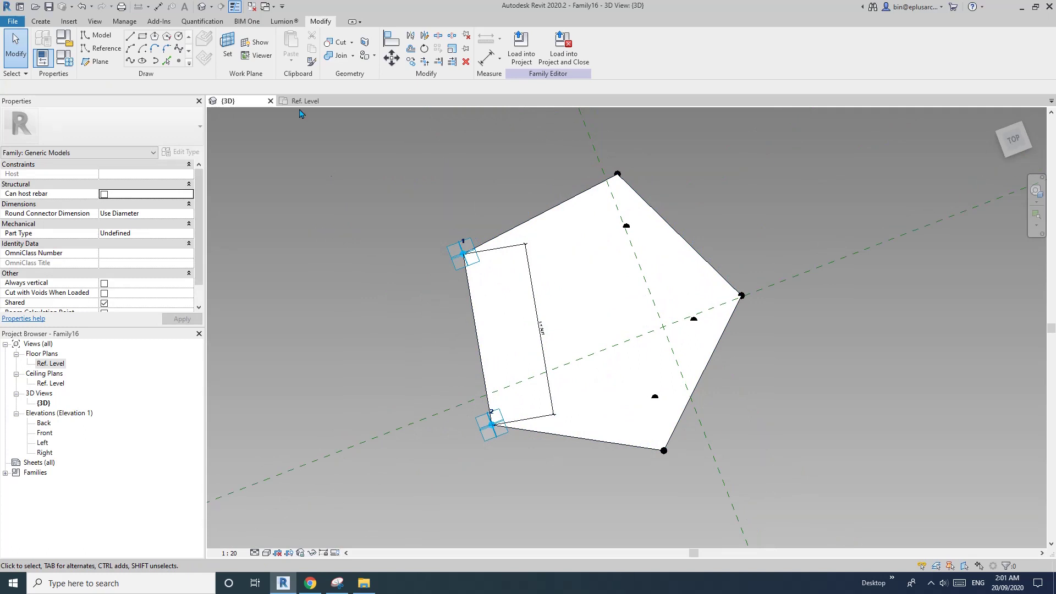
scroll(531, 262, "down", 1)
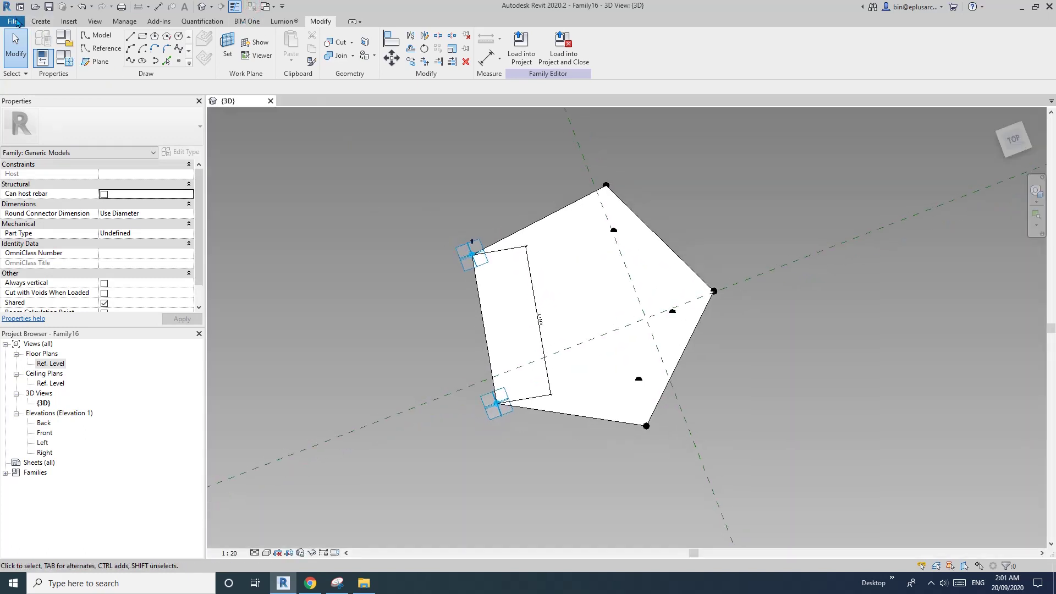
Step: Create a new family from the Metric Generic Model Adaptive template
left_click(16, 22)
left_click(69, 65)
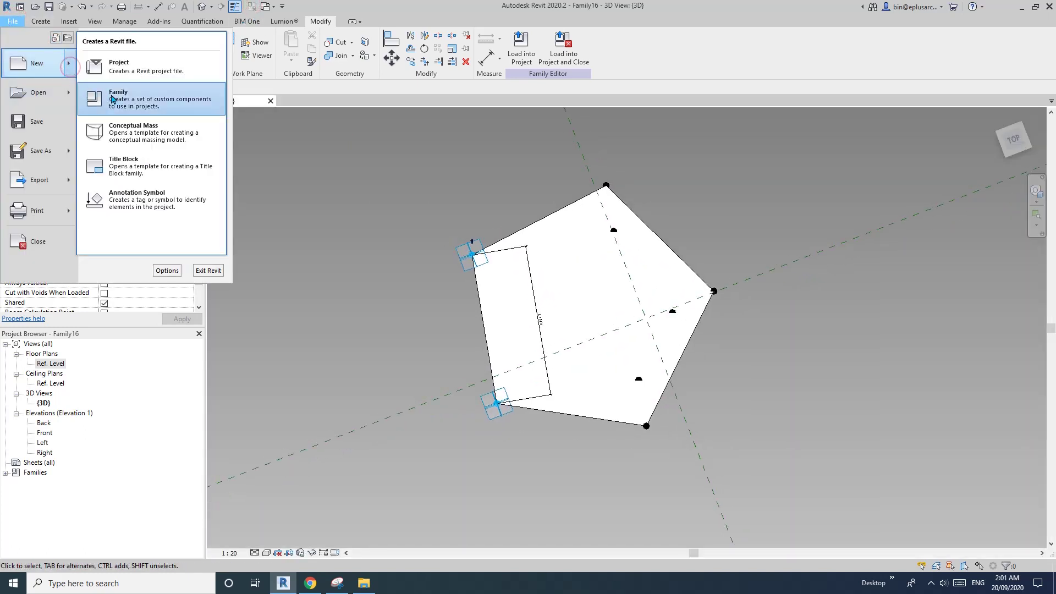
left_click(133, 100)
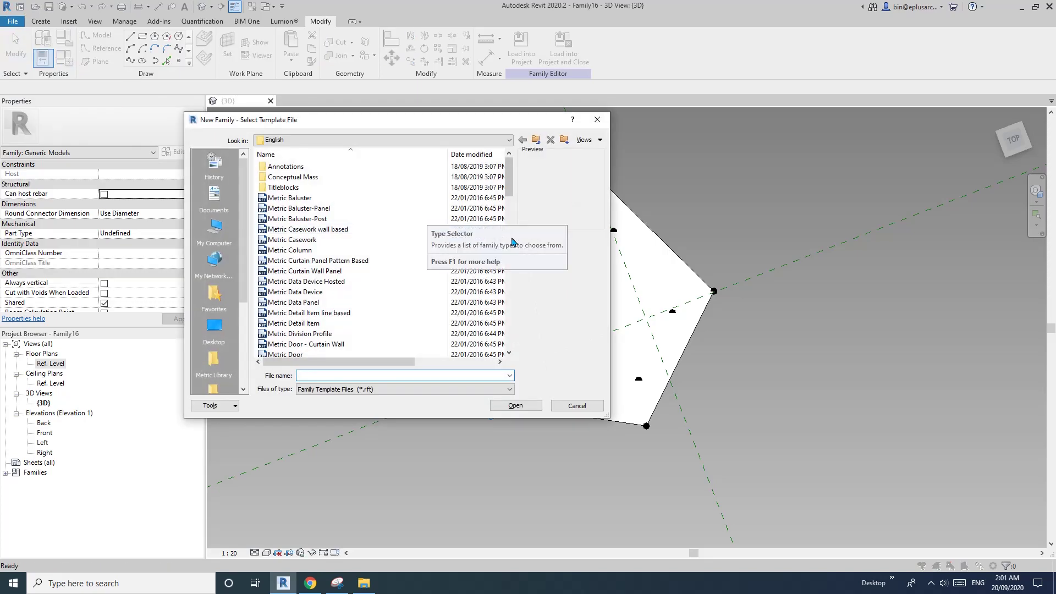
scroll(461, 290, "down", 6)
left_click(319, 313)
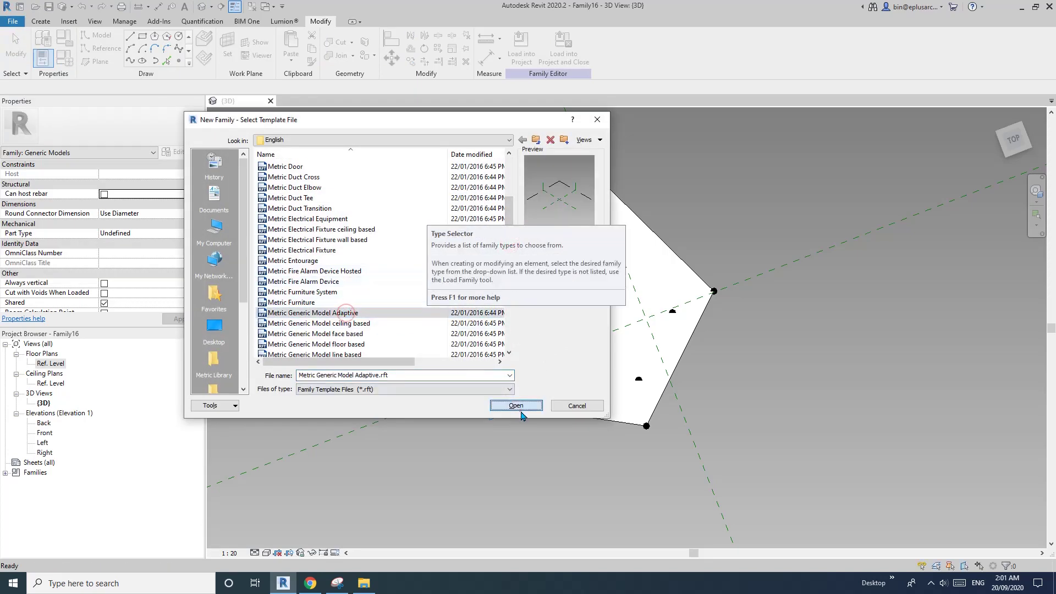
left_click(516, 406)
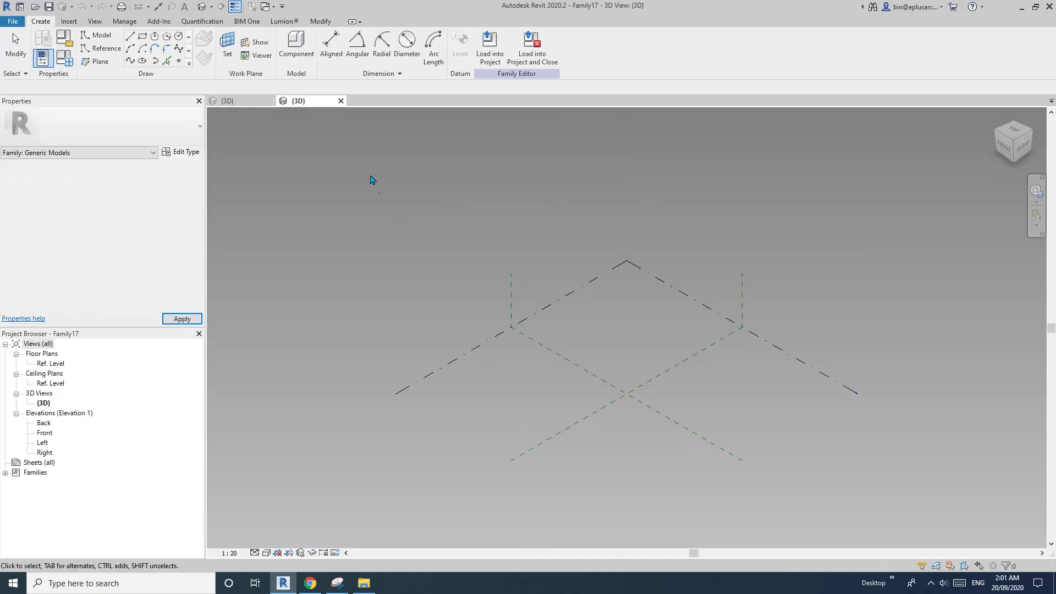
Step: Load the pentagon family into the new adaptive family and place one large instance in the Ref. Level floor plan
left_click(250, 101)
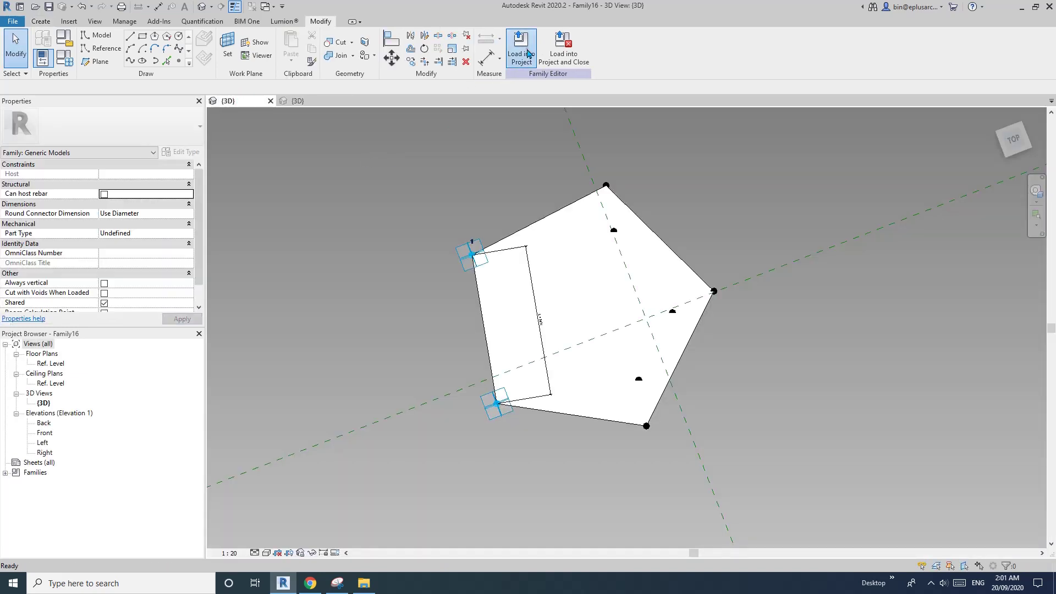
left_click(527, 48)
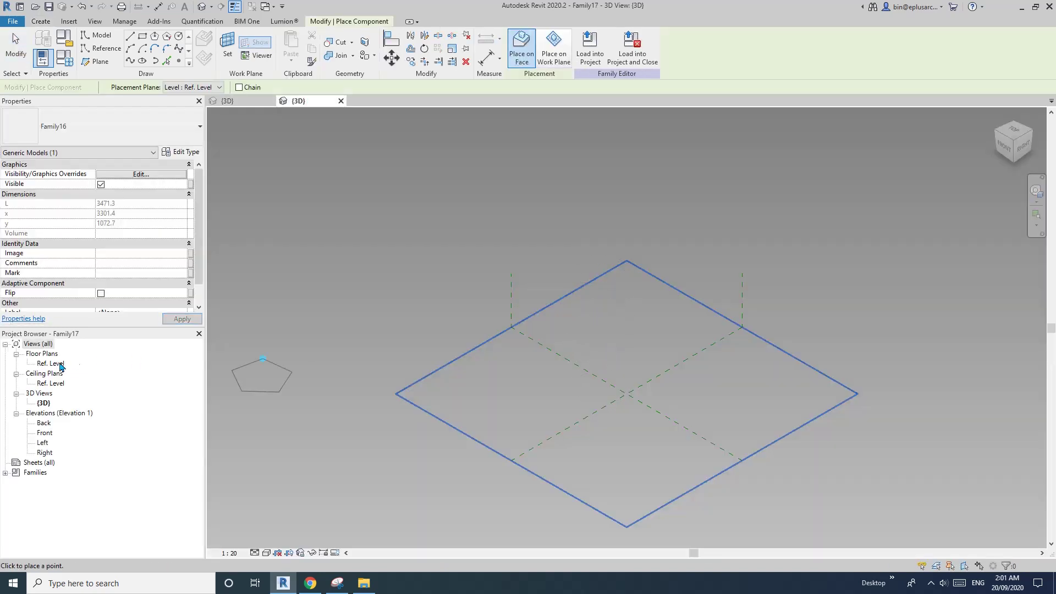
double_click(50, 363)
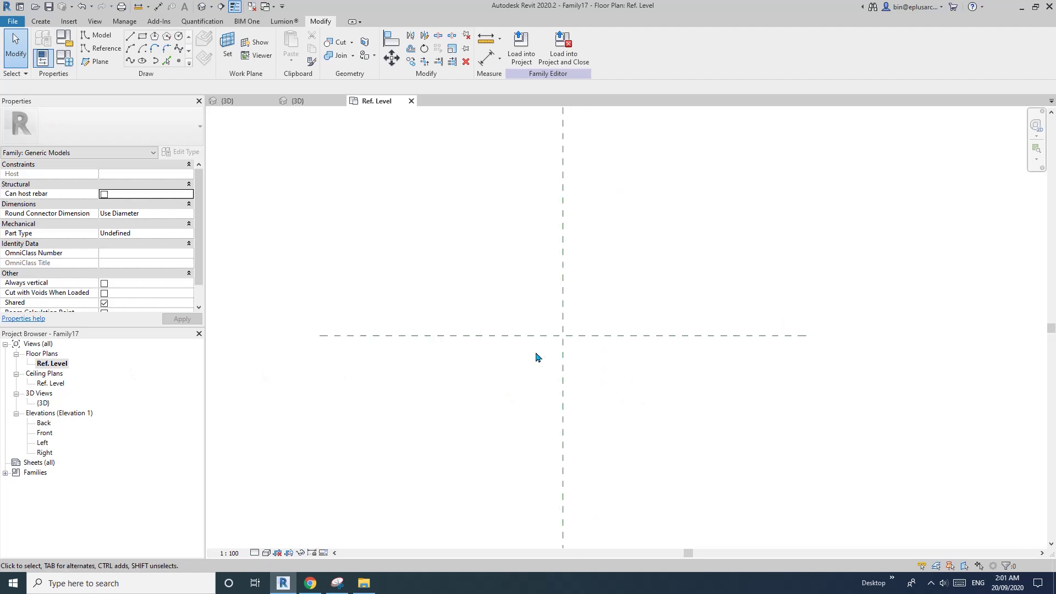
left_click(40, 22)
left_click(286, 49)
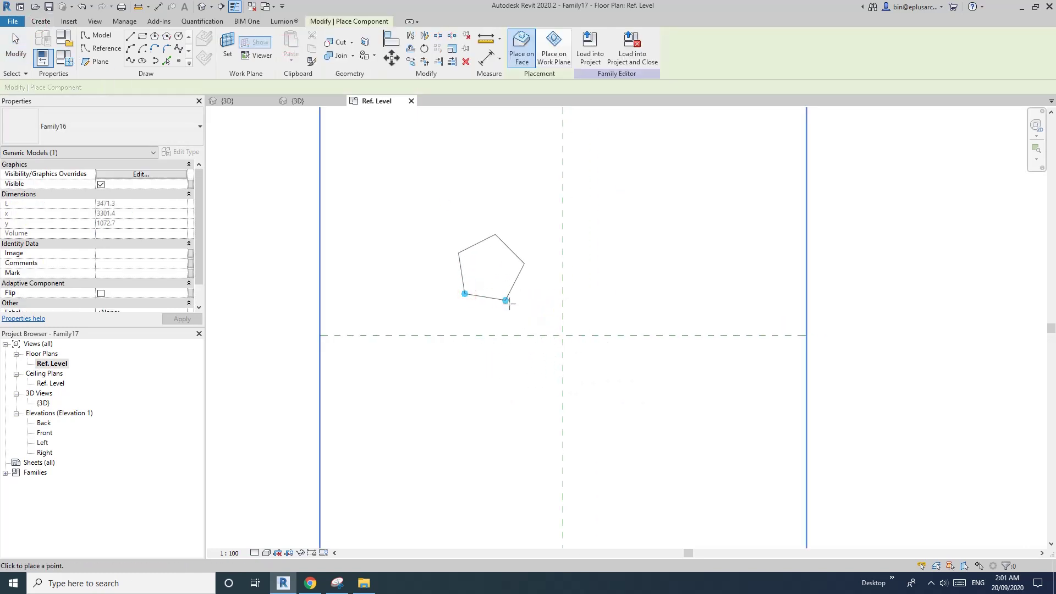
left_click(418, 383)
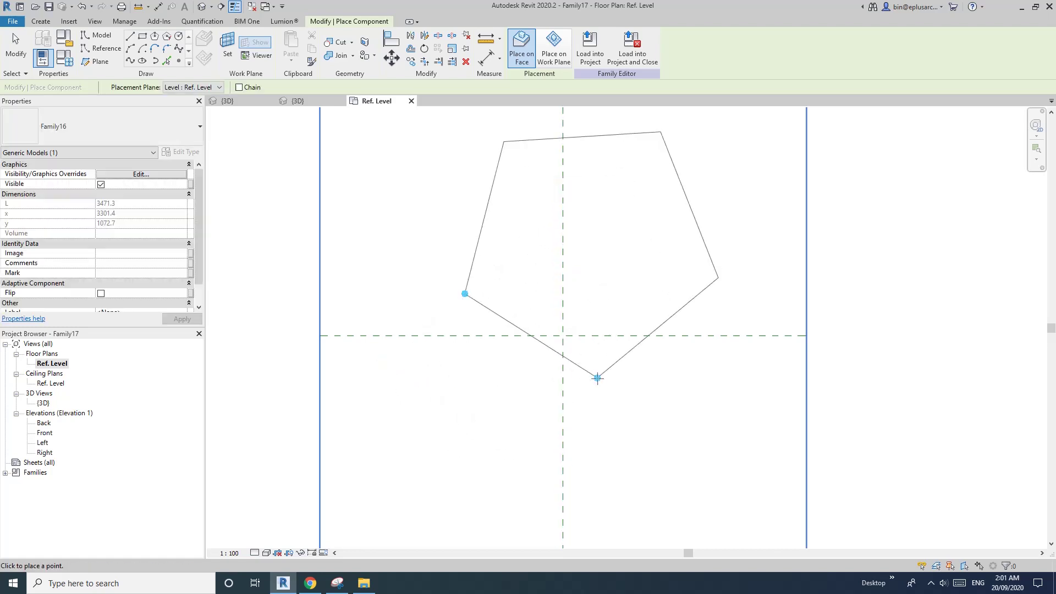
Step: Place a larger and a smaller pentagon in the Front elevation on the Center (Front/Back) reference plane
double_click(46, 434)
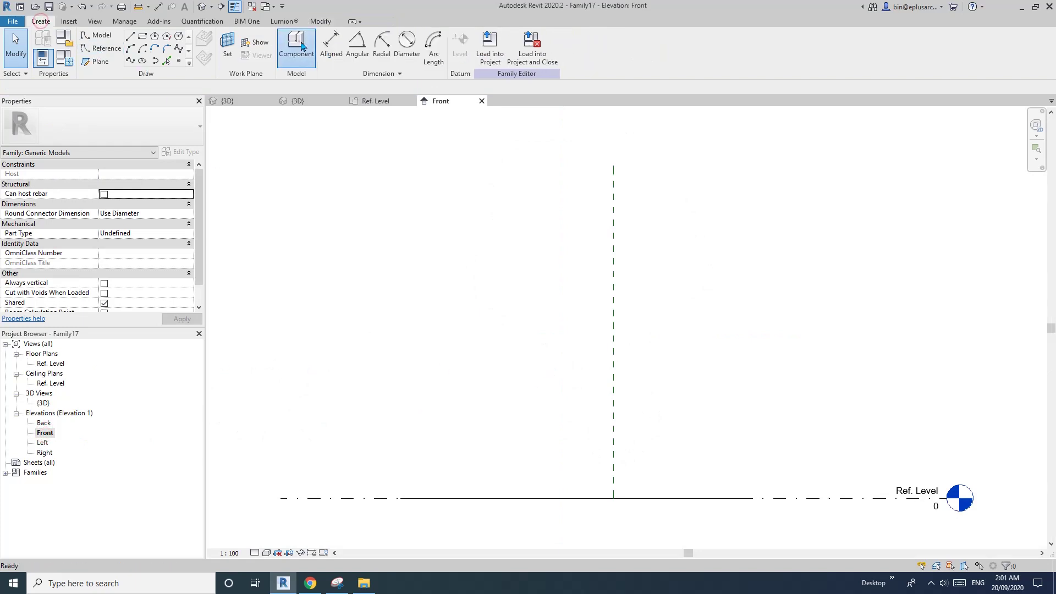
left_click(296, 44)
left_click(433, 244)
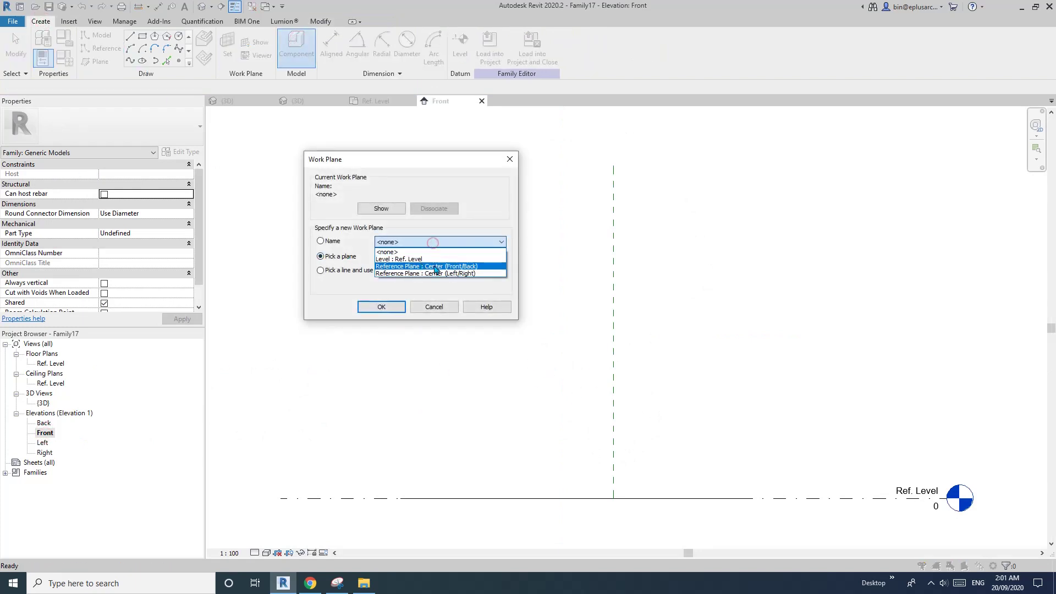
left_click(446, 268)
left_click(380, 307)
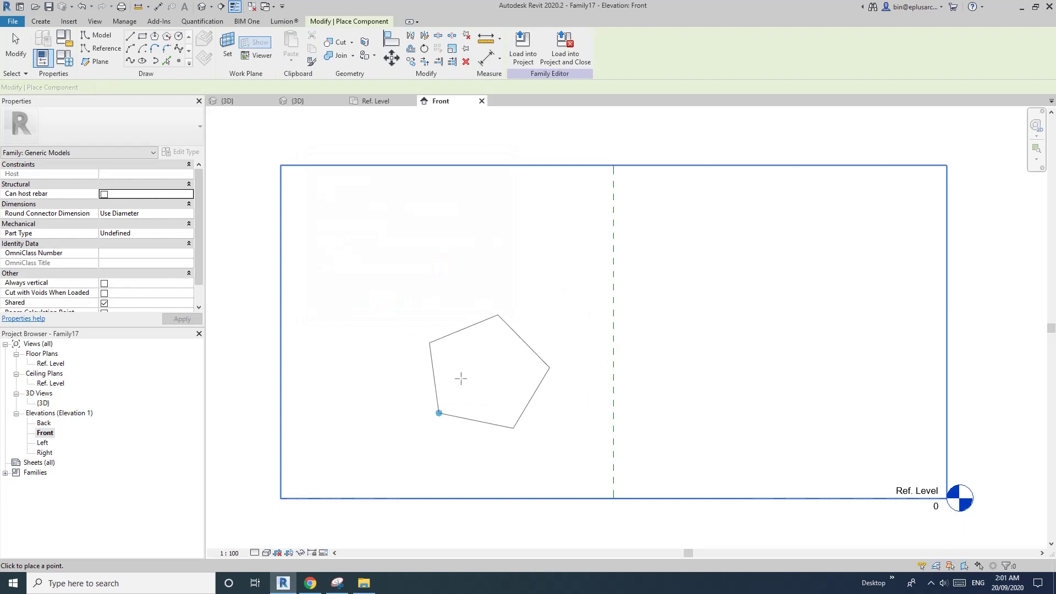
left_click(572, 405)
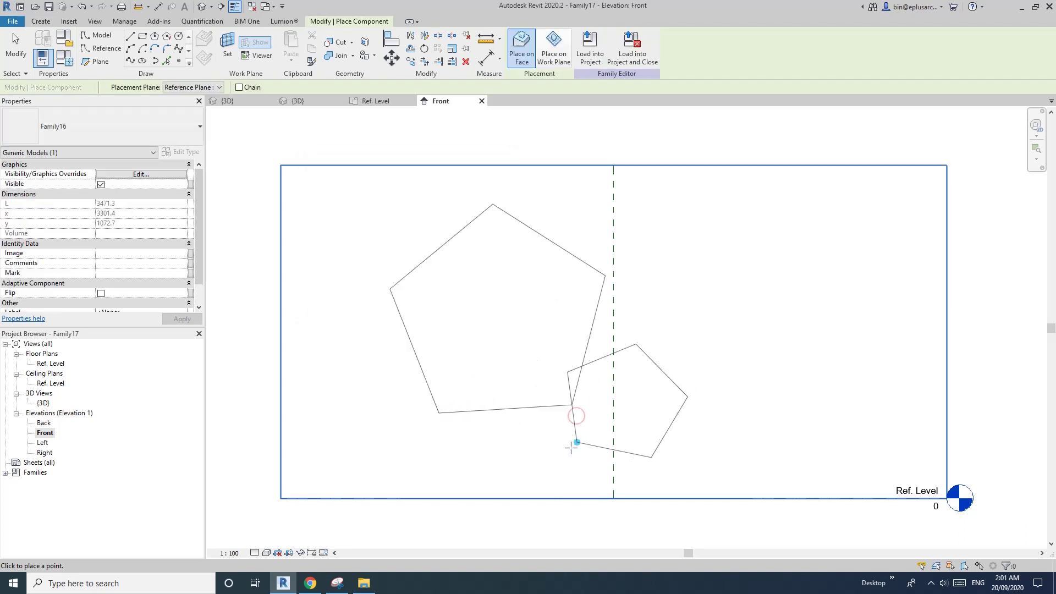
left_click(708, 455)
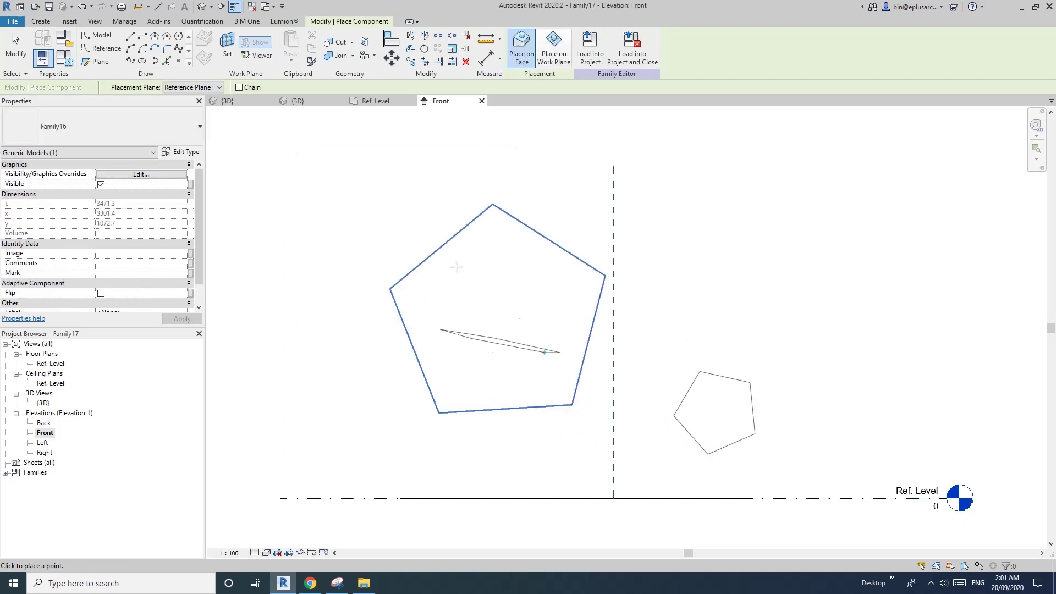
Step: Examine the horizontal and vertical pentagon instances together in the 3D view
left_click(202, 8)
scroll(612, 247, "down", 1)
mouse_move(698, 305)
middle_mouse_down("shift")
mouse_move(510, 292)
mouse_move(679, 302)
mouse_move(709, 316)
middle_mouse_up("shift")
scroll(661, 322, "up", 1)
scroll(655, 309, "up", 3)
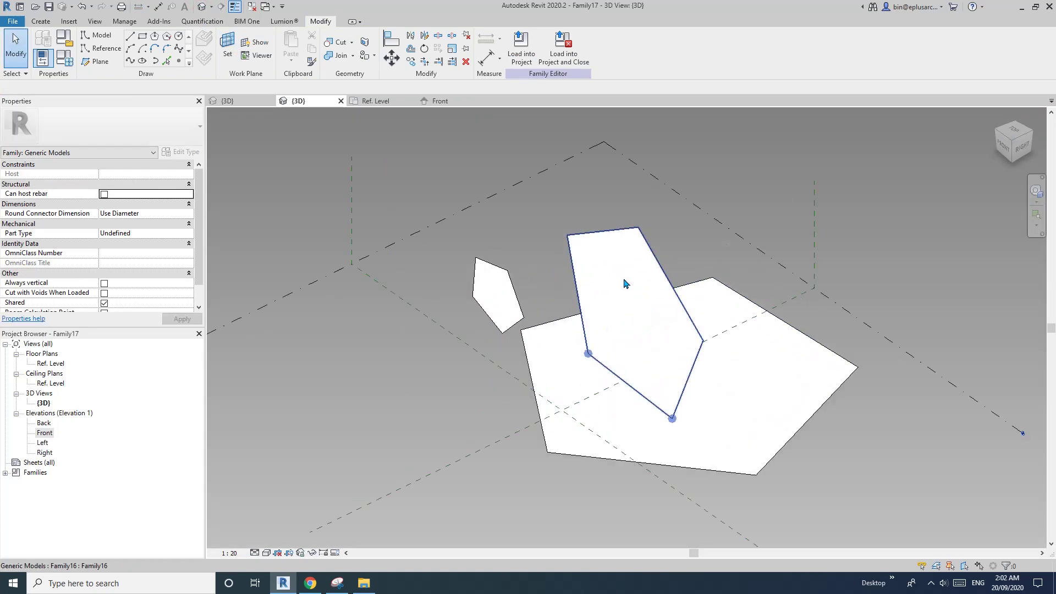
left_click(624, 273)
scroll(532, 284, "up", 2)
middle_click_drag(531, 285, 545, 289, "shift")
key("Escape")
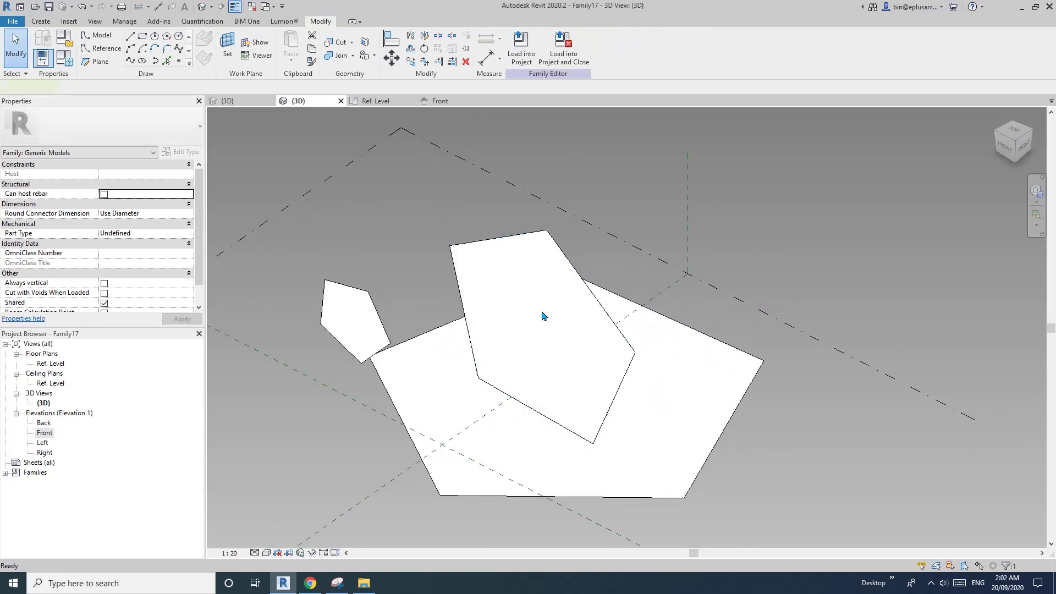
Step: Delete the two vertical pentagons on the Center (Front/Back) plane, keeping only the horizontal one
left_click(553, 333)
scroll(545, 324, "down", 2)
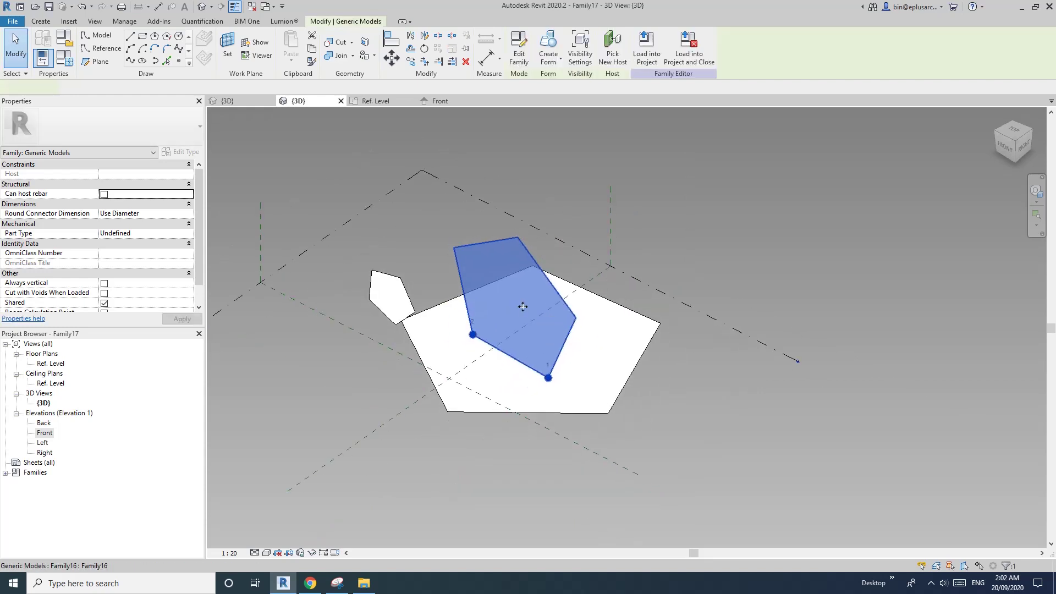
key("Delete")
left_click(407, 300)
key("Delete")
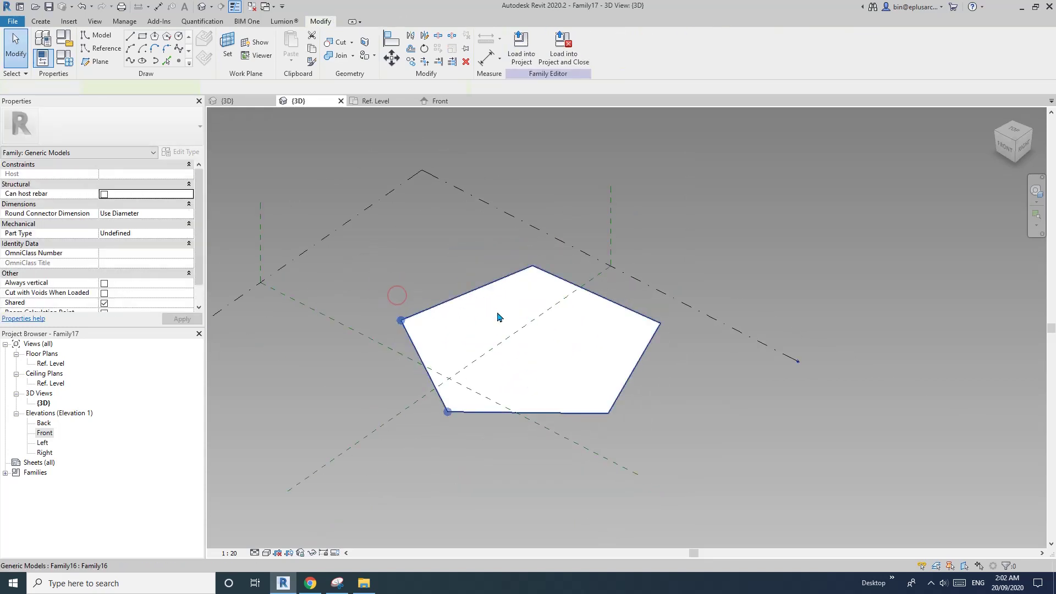
Step: Review the horizontal pentagon in the 3D view and the Ref. Level plan, and return to the pentagon family's 3D view
scroll(503, 314, "up", 2)
middle_click_drag(505, 318, 522, 312, "shift")
scroll(522, 311, "down", 1)
scroll(522, 315, "down", 1)
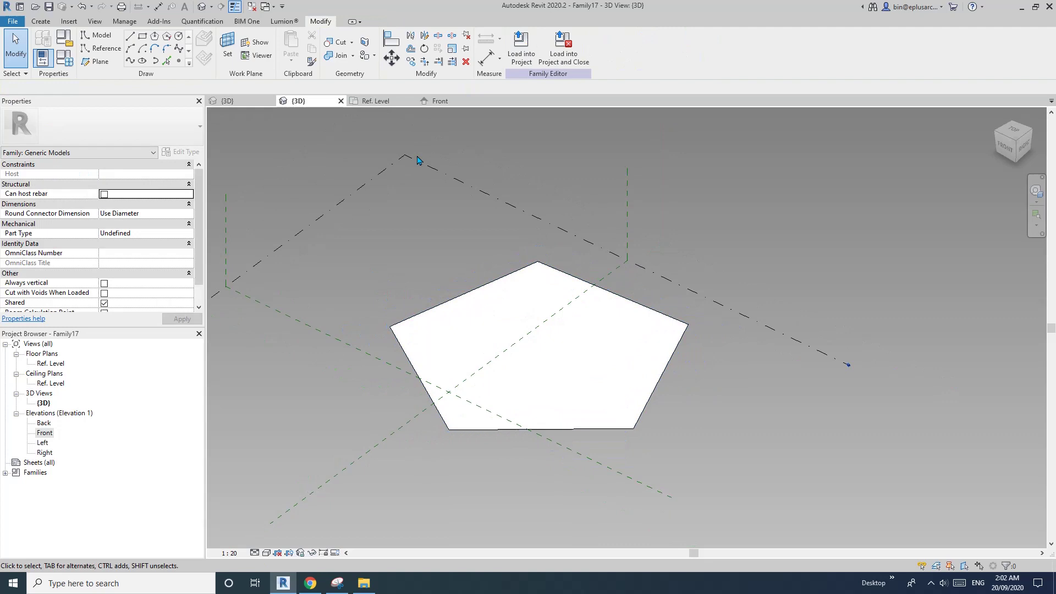
left_click(374, 103)
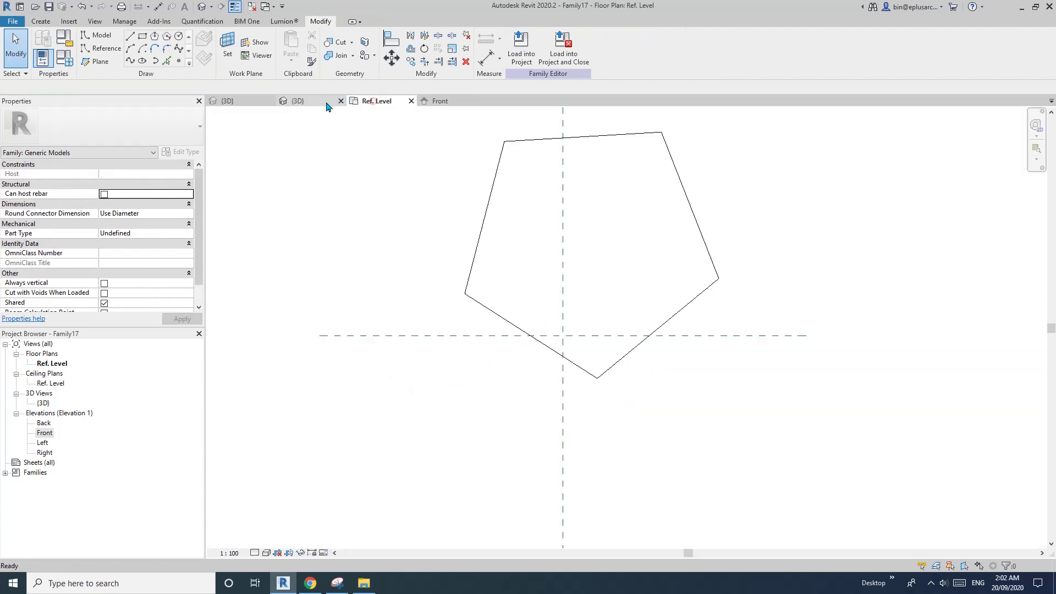
left_click(314, 102)
left_click(246, 101)
Step: Switch to Chrome to check the pronunciation of dodecahedron, and return to the pentagon family in Revit
left_click(314, 582)
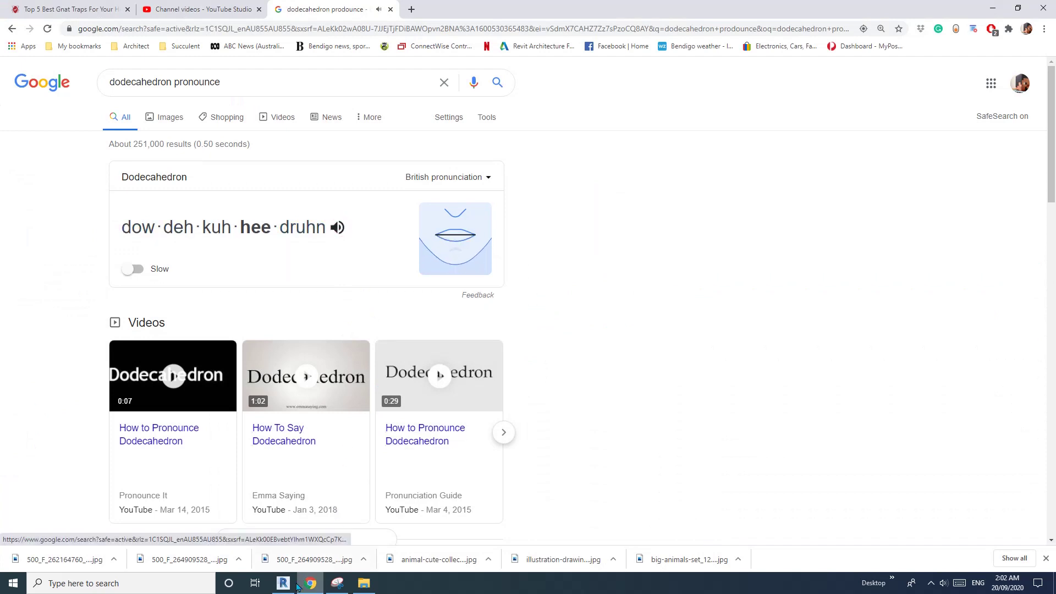
mouse_move(288, 589)
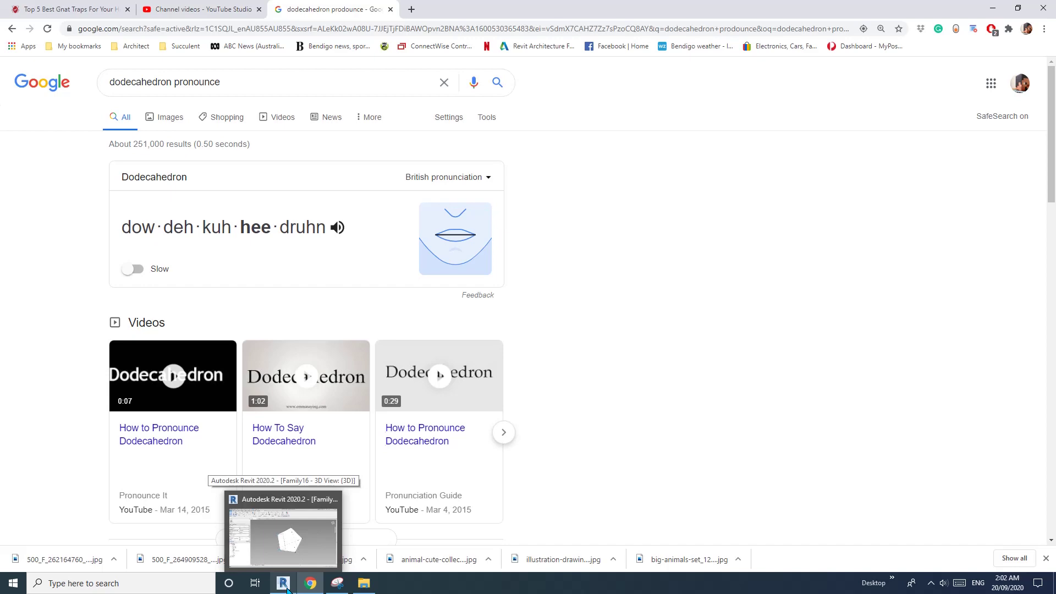
left_click(288, 589)
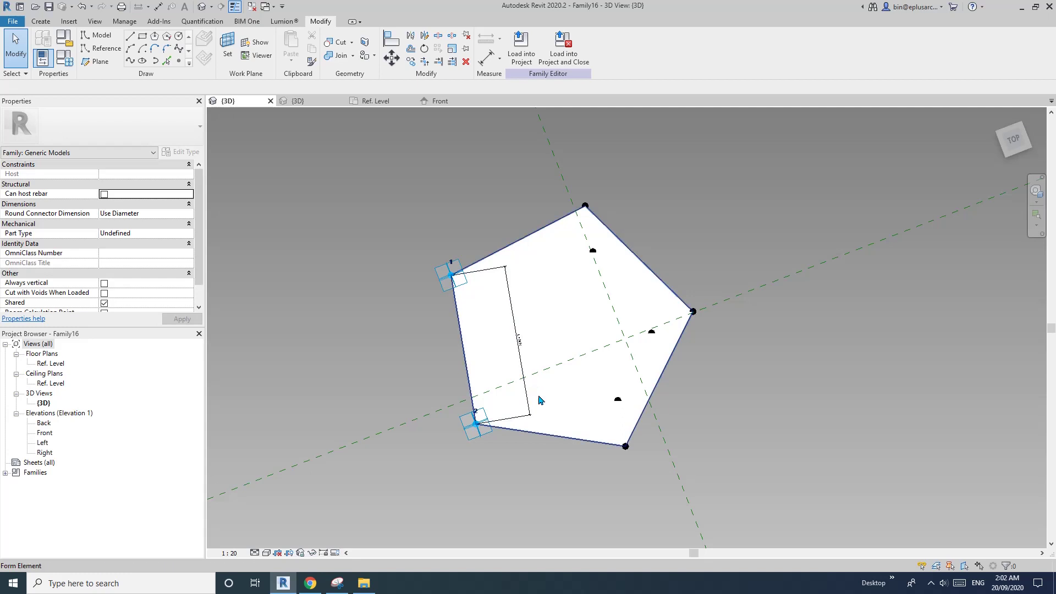
middle_click_drag(540, 401, 548, 338, "shift")
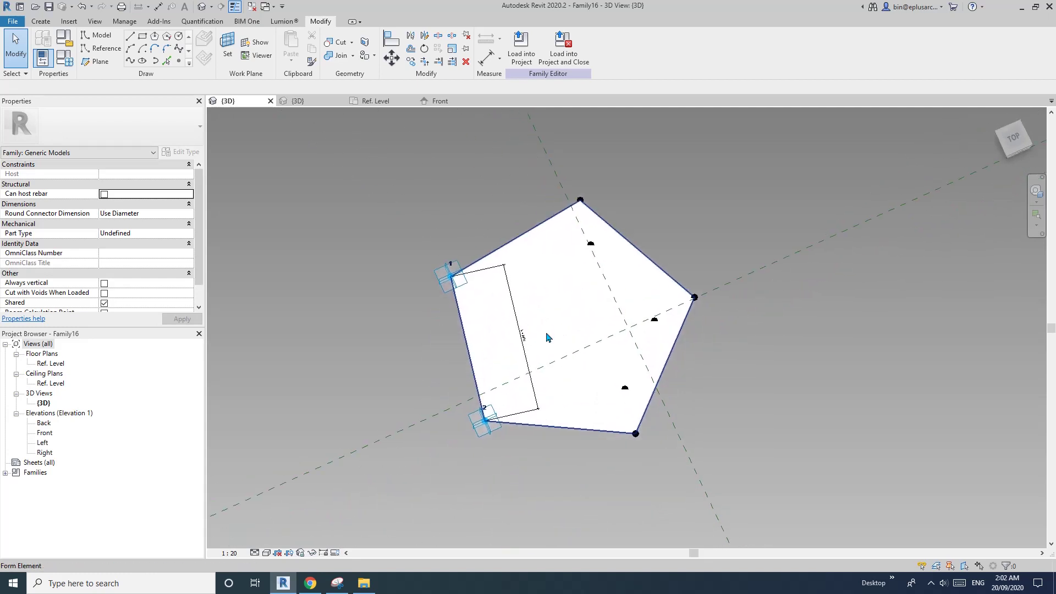